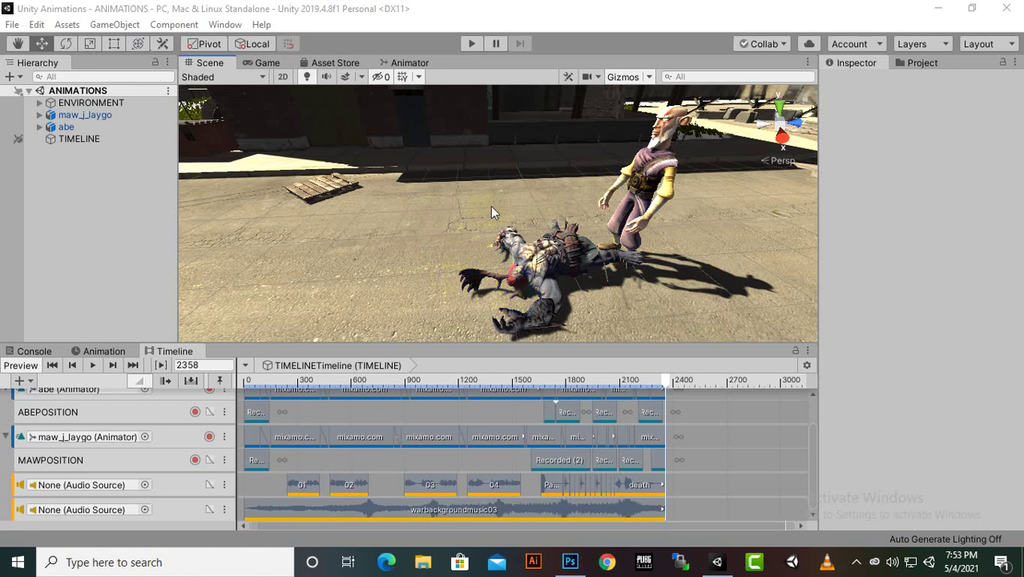
Check the Game view for a rendering camera and add a new Camera object to the ANIMATIONS scene
scroll(490, 205, down, 3)
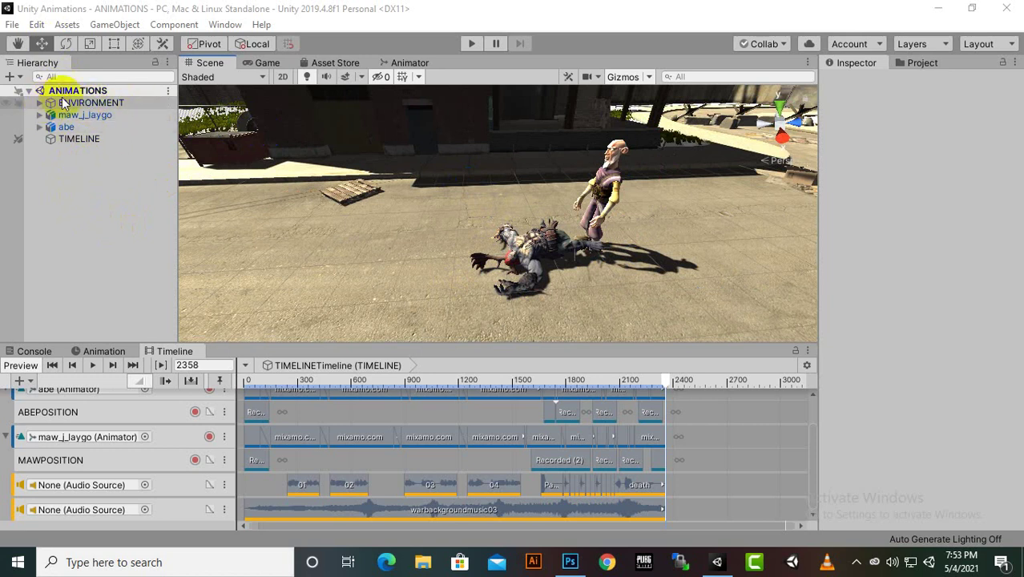
right_click(103, 157)
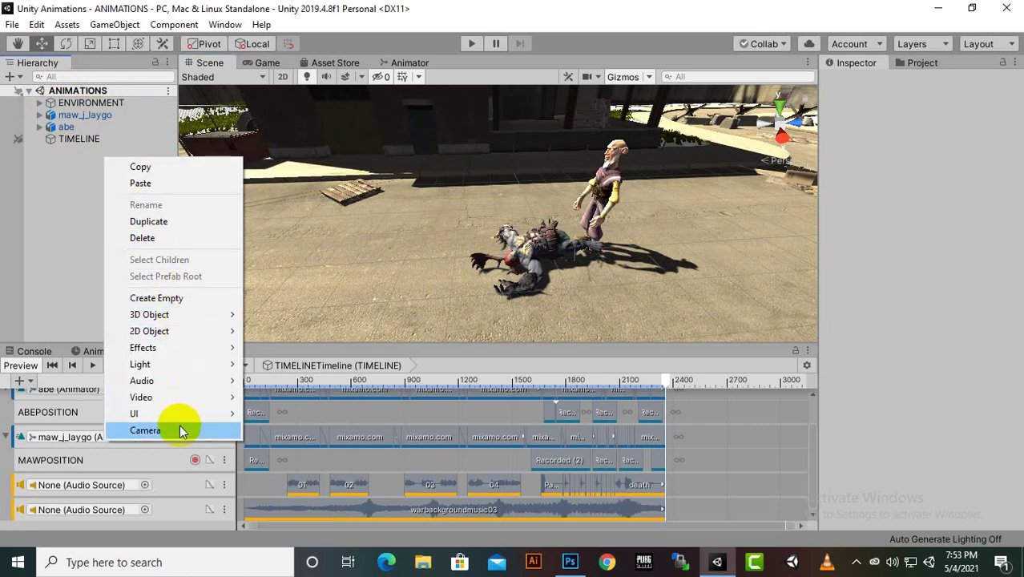
click(267, 64)
click(267, 64)
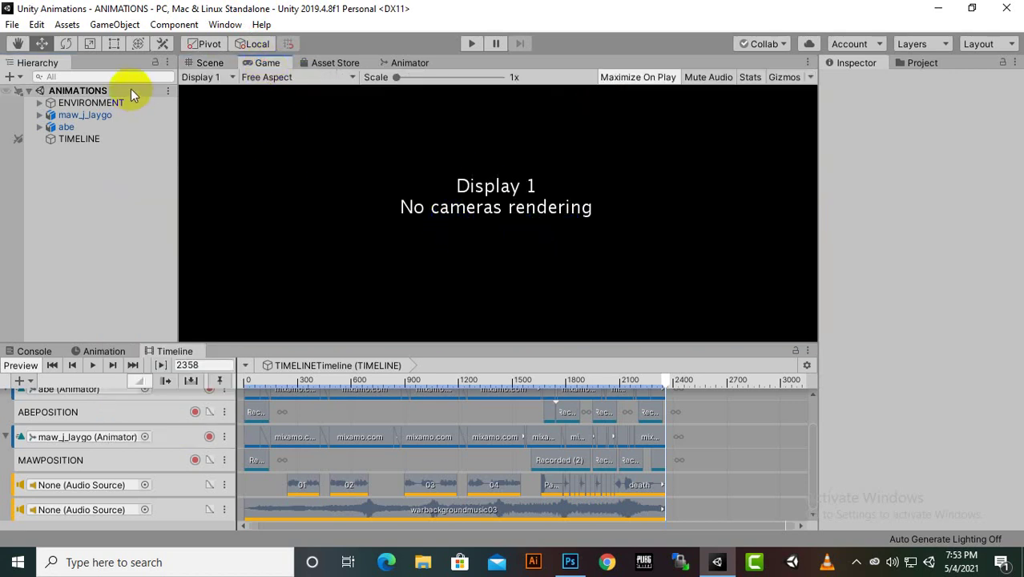
click(210, 64)
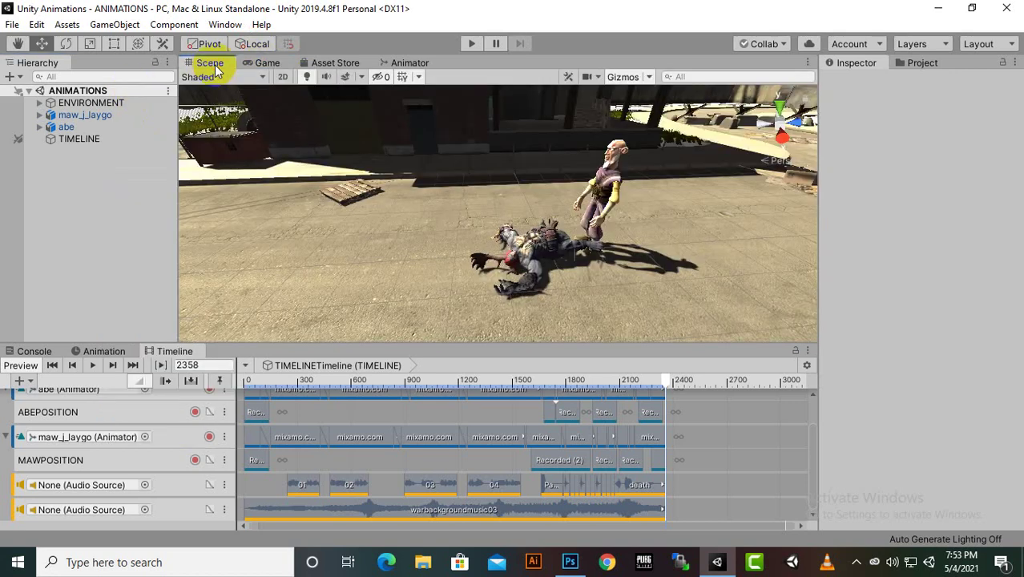
right_click(104, 166)
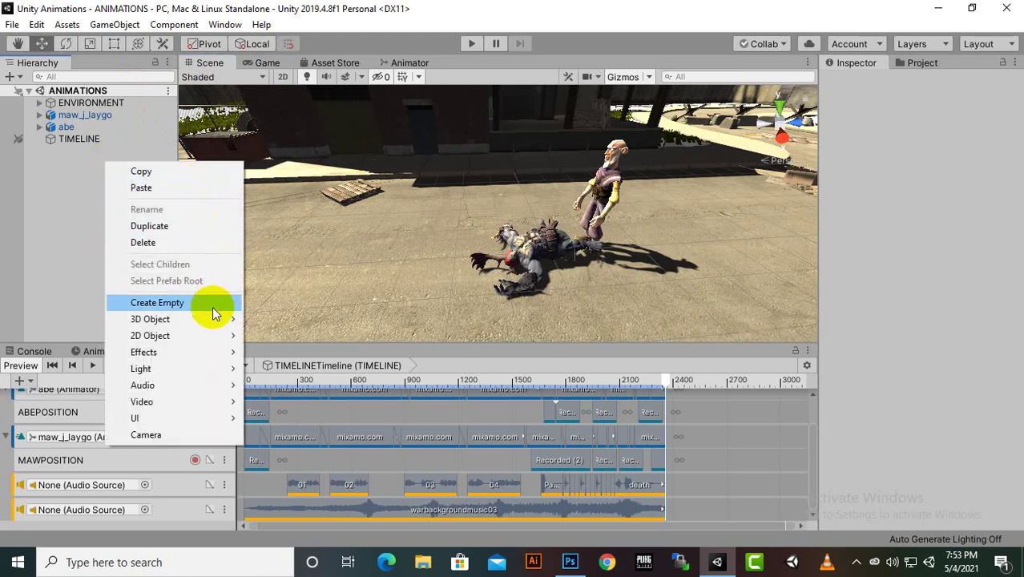
click(174, 437)
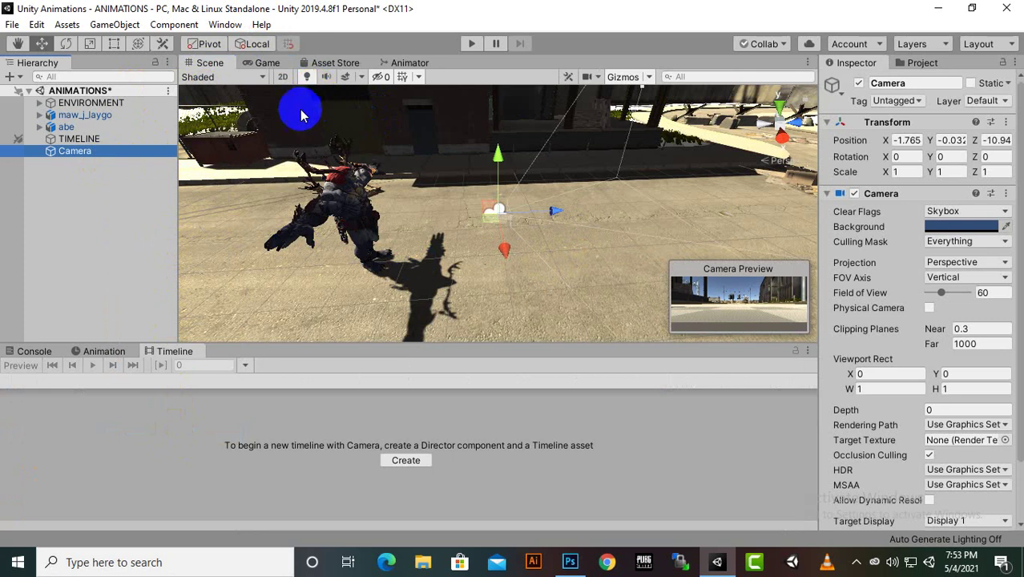
Show the TIMELINE object's timeline in an enlarged area and add an Animation Track below the audio tracks
click(44, 351)
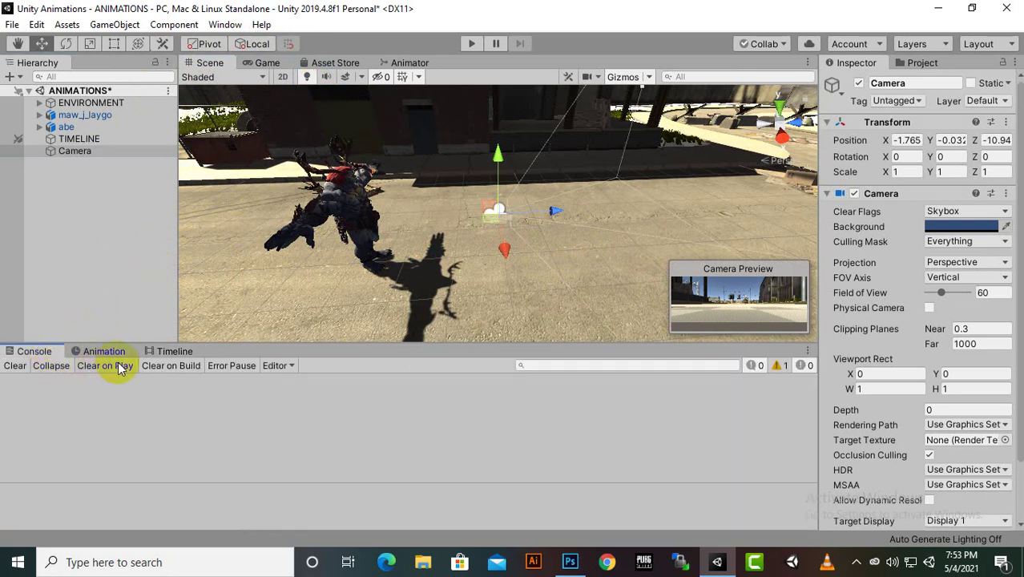
click(91, 129)
click(90, 139)
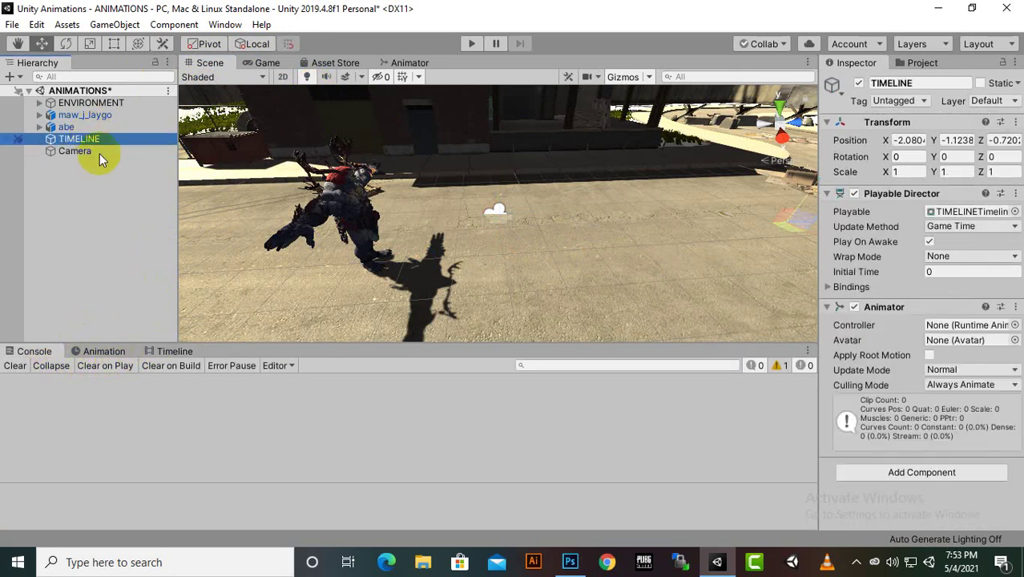
click(173, 352)
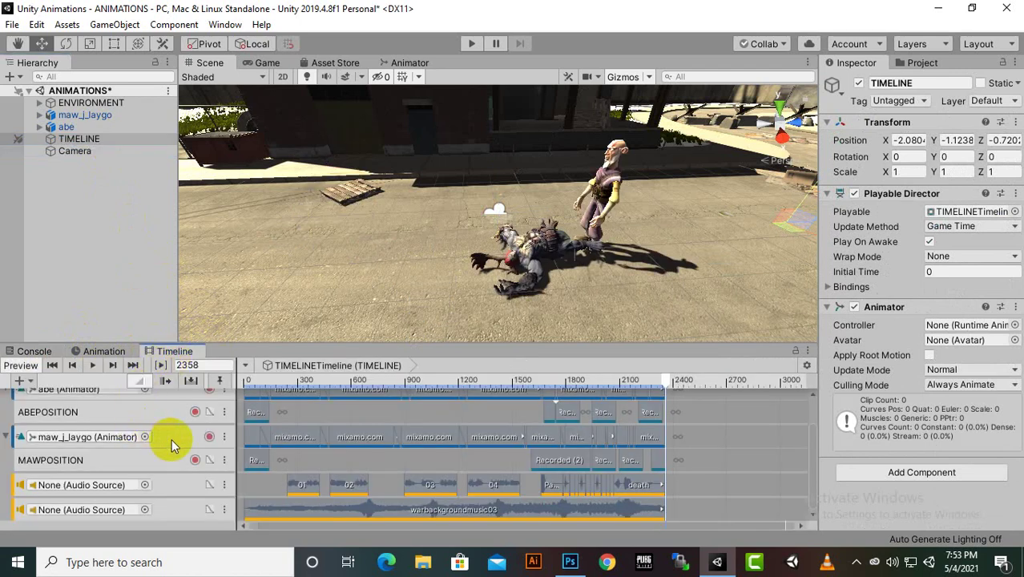
click(240, 300)
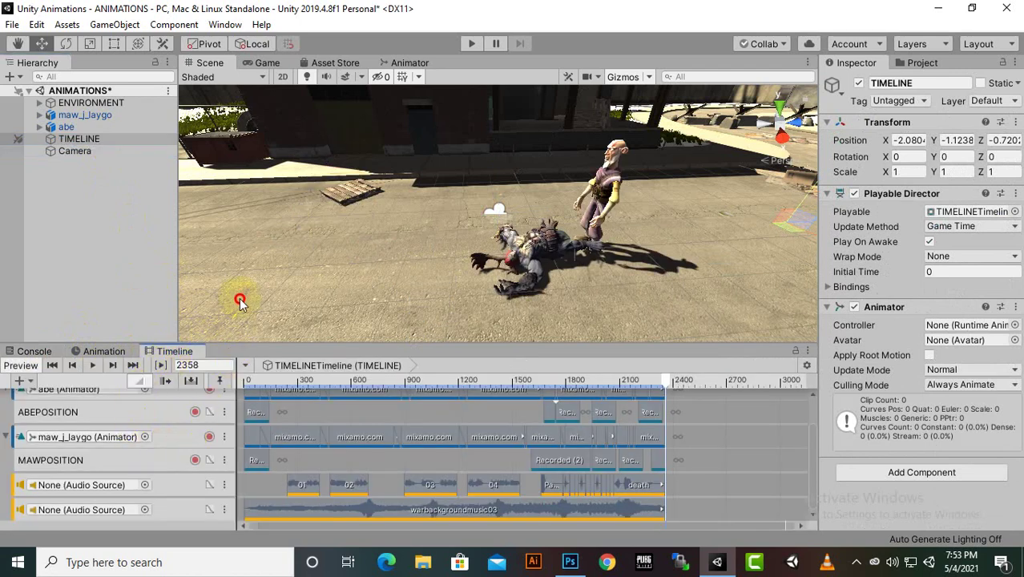
click(238, 343)
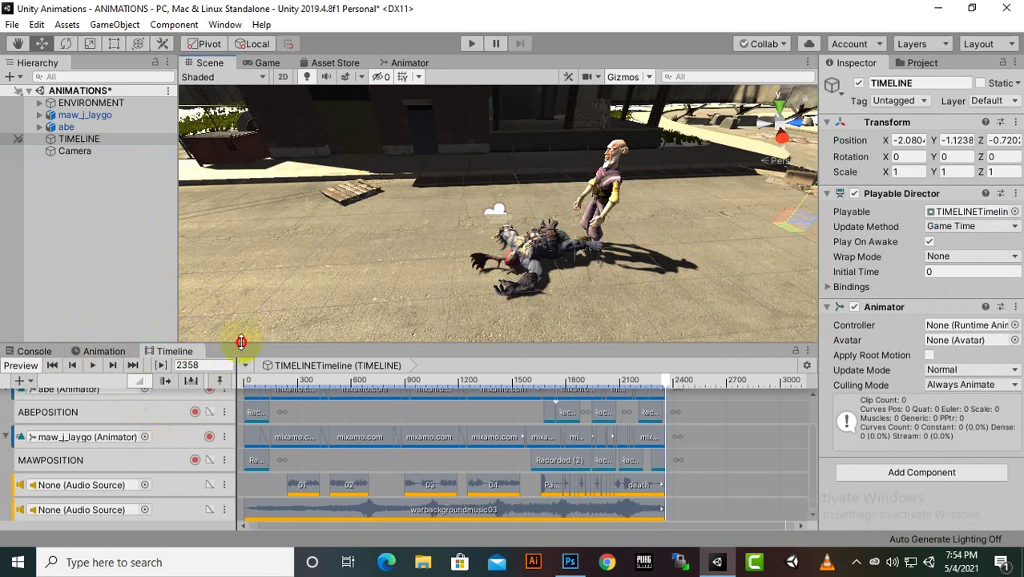
drag(240, 343, 257, 273)
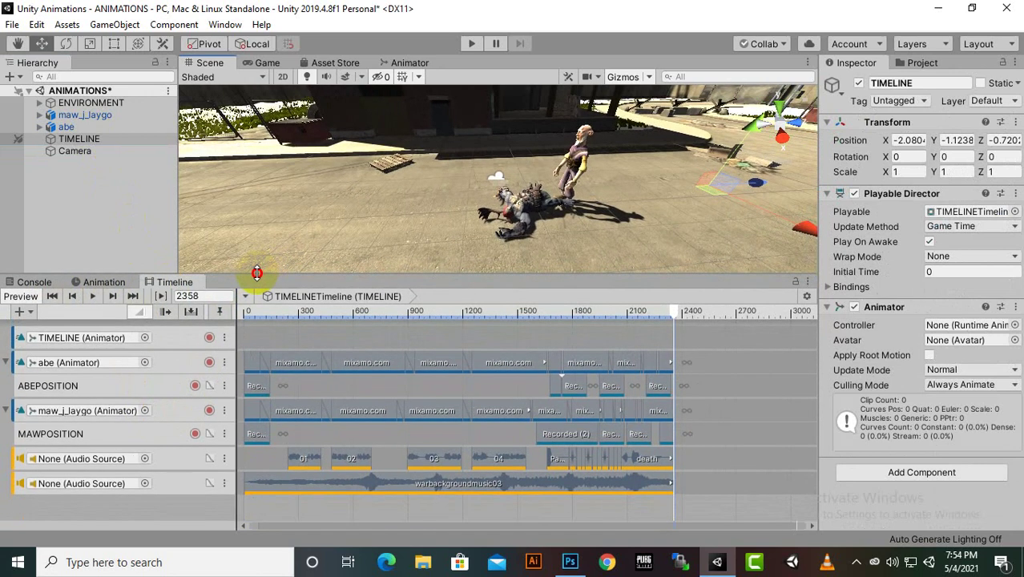
right_click(110, 507)
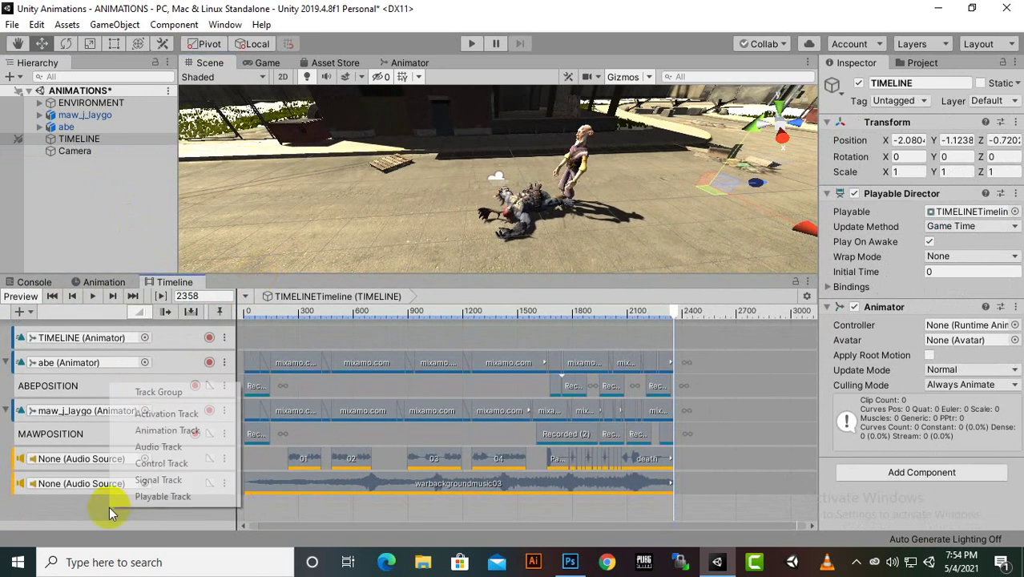
click(169, 431)
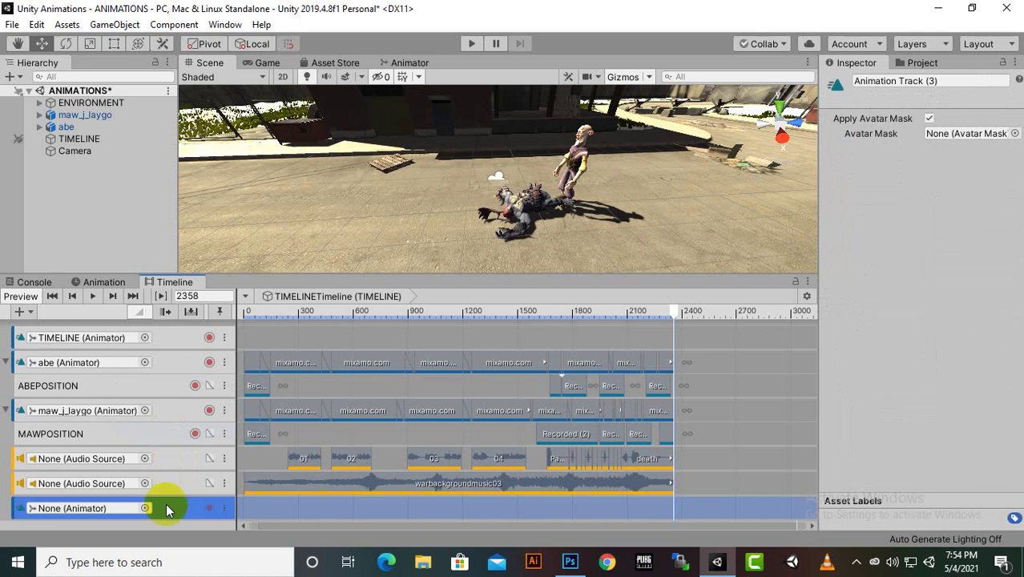
click(145, 508)
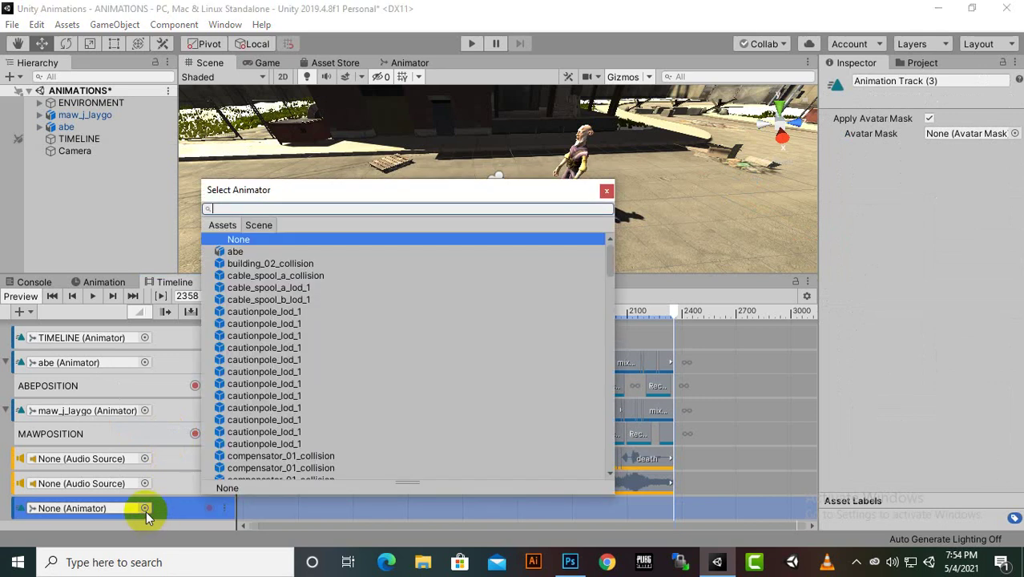
text(CA)
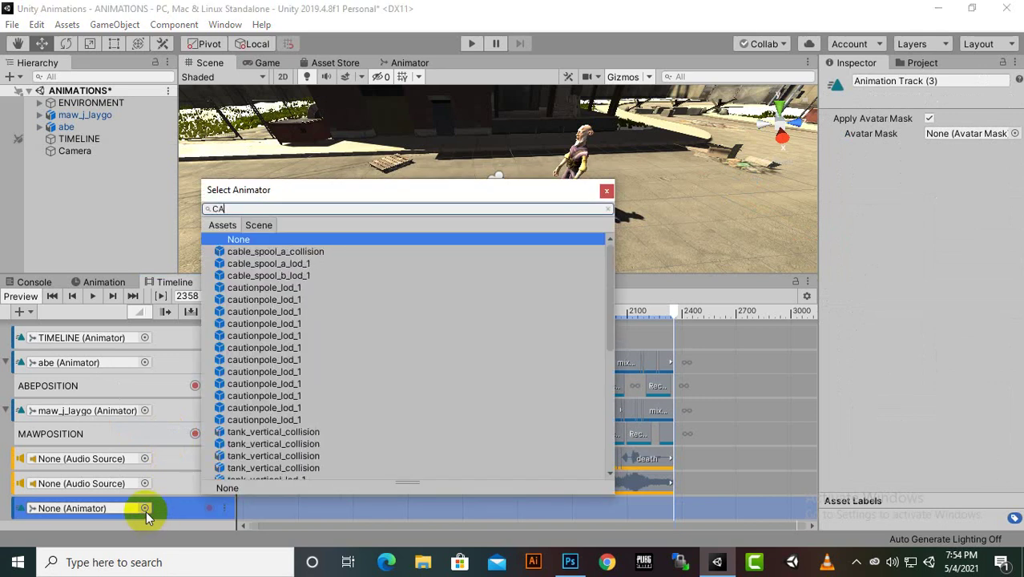
text(M)
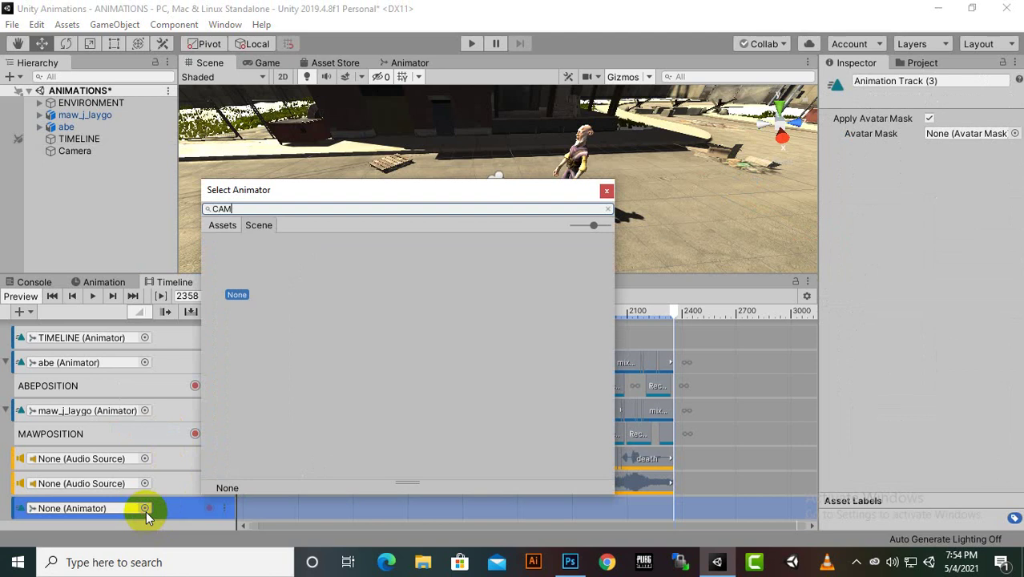
key(BackSpace)
key(BackSpace)
key(BackSpace)
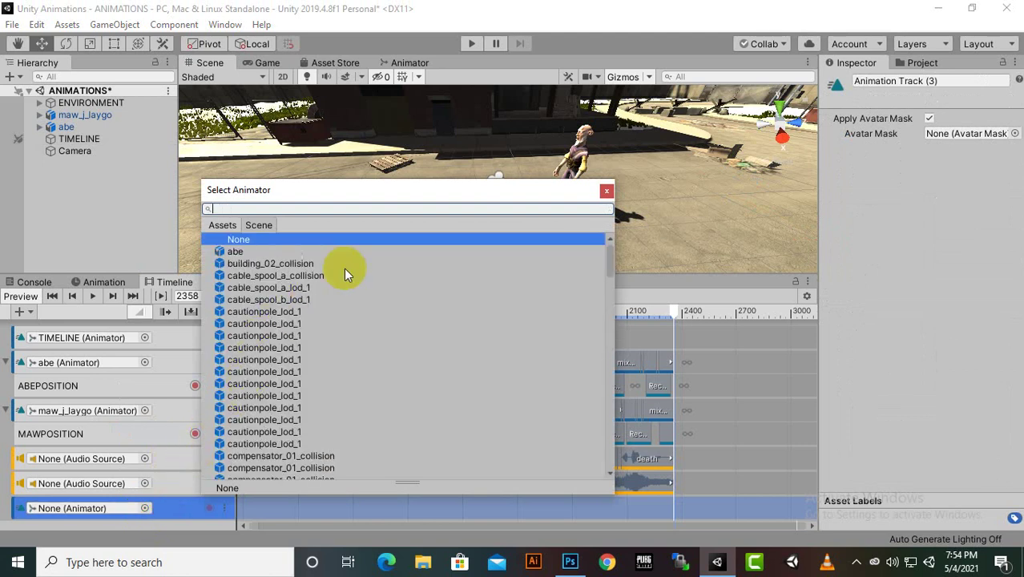
click(607, 193)
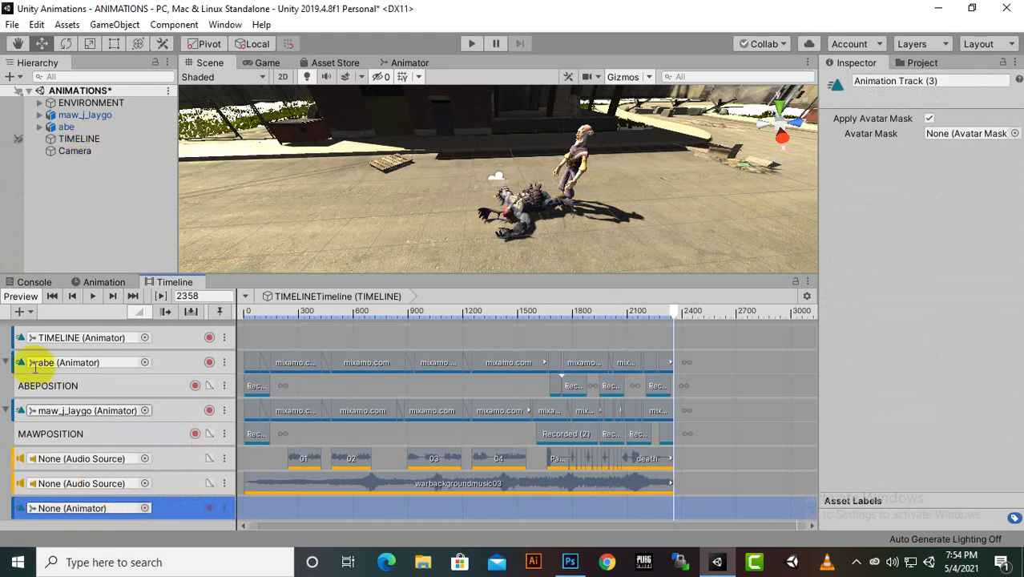
Add an Animator component to the Camera object
click(86, 151)
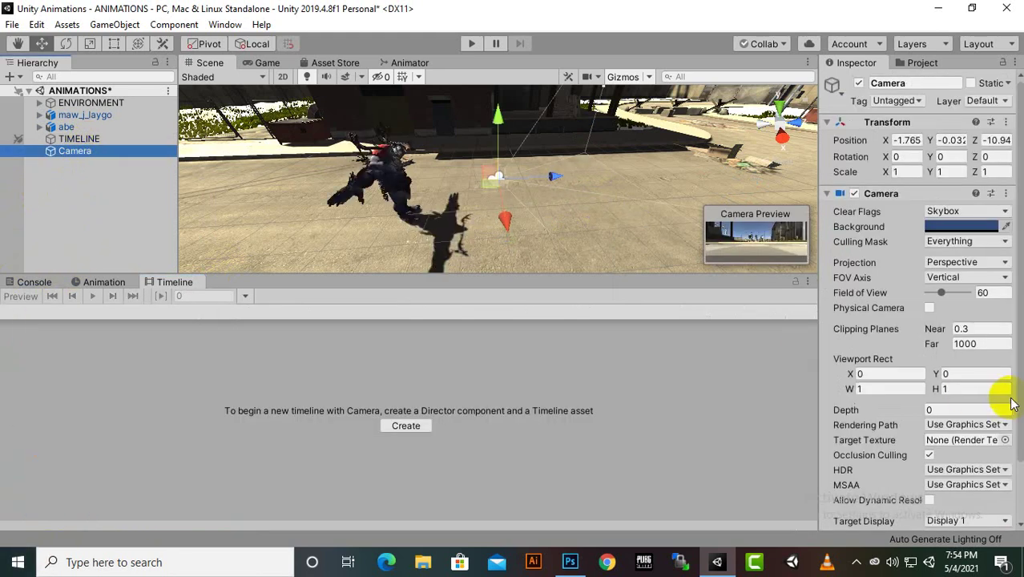
scroll(983, 393, down, 2)
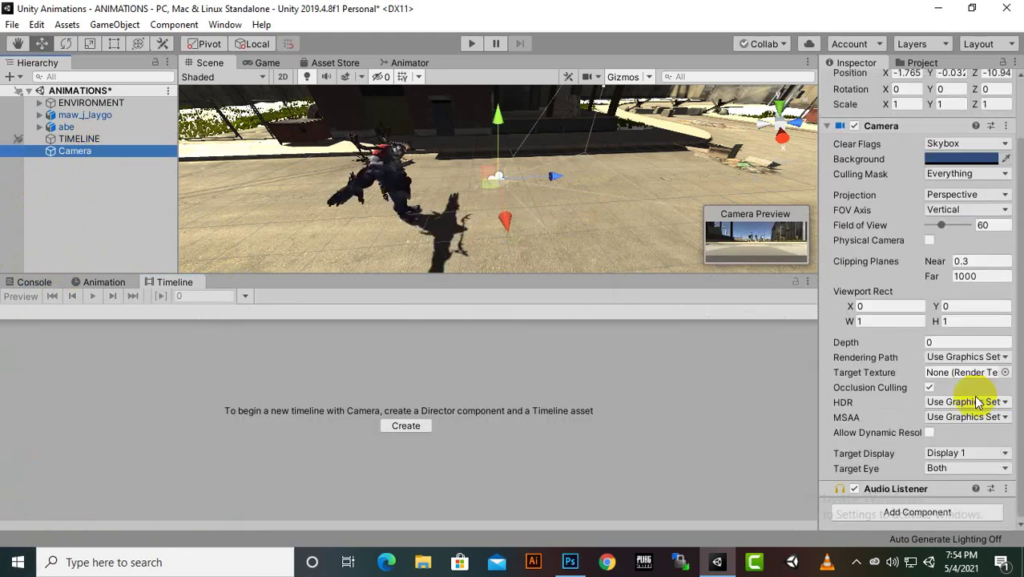
click(899, 518)
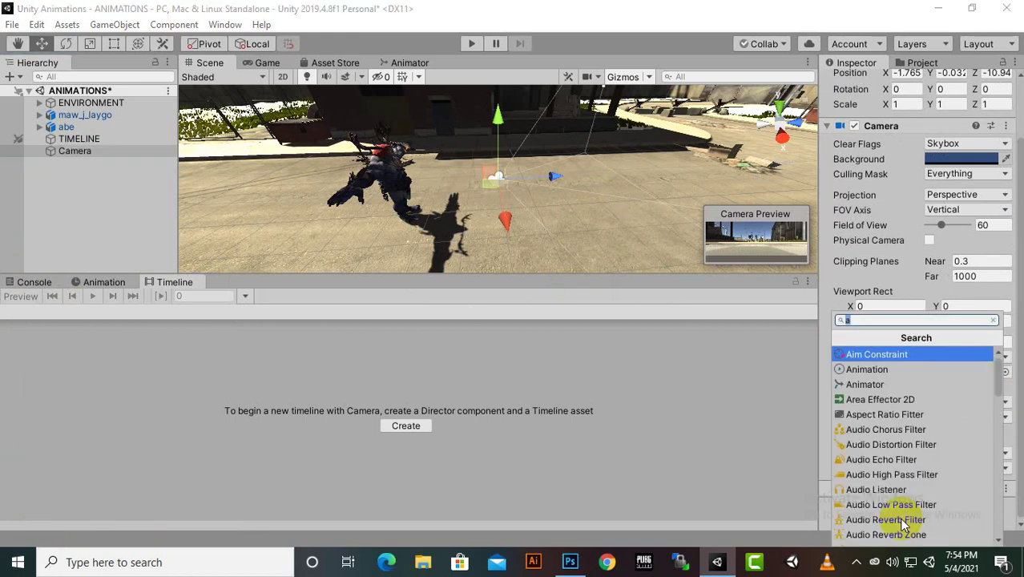
click(908, 382)
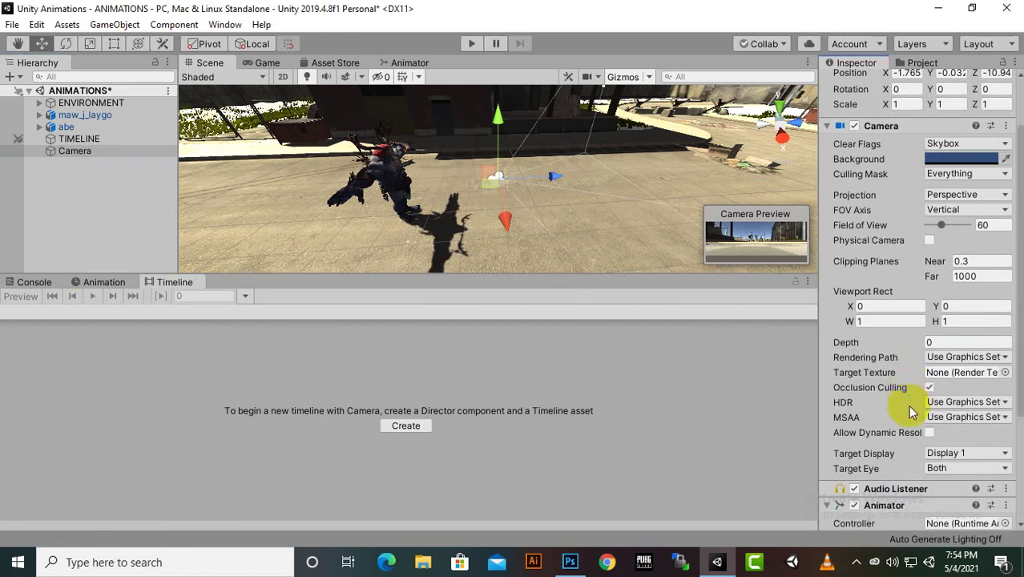
scroll(910, 409, down, 3)
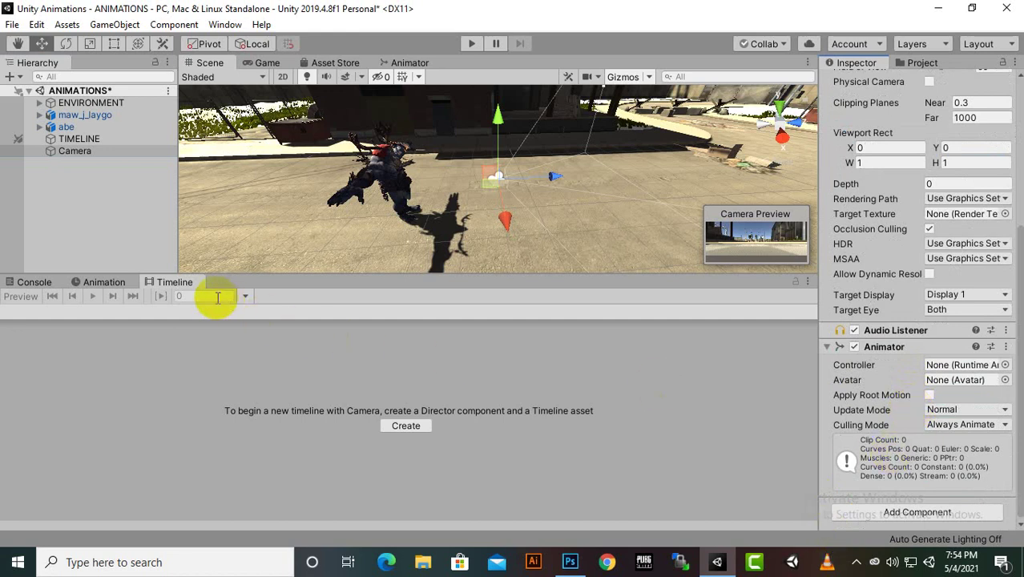
Assign the scene's Camera as the Animator of the empty animation track in the TIMELINE object's timeline
click(78, 139)
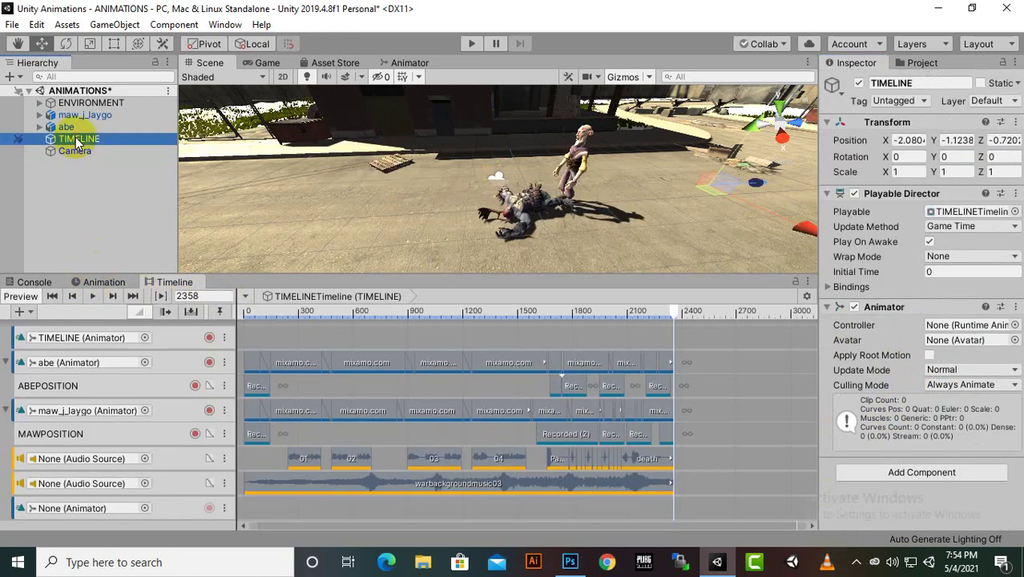
click(146, 508)
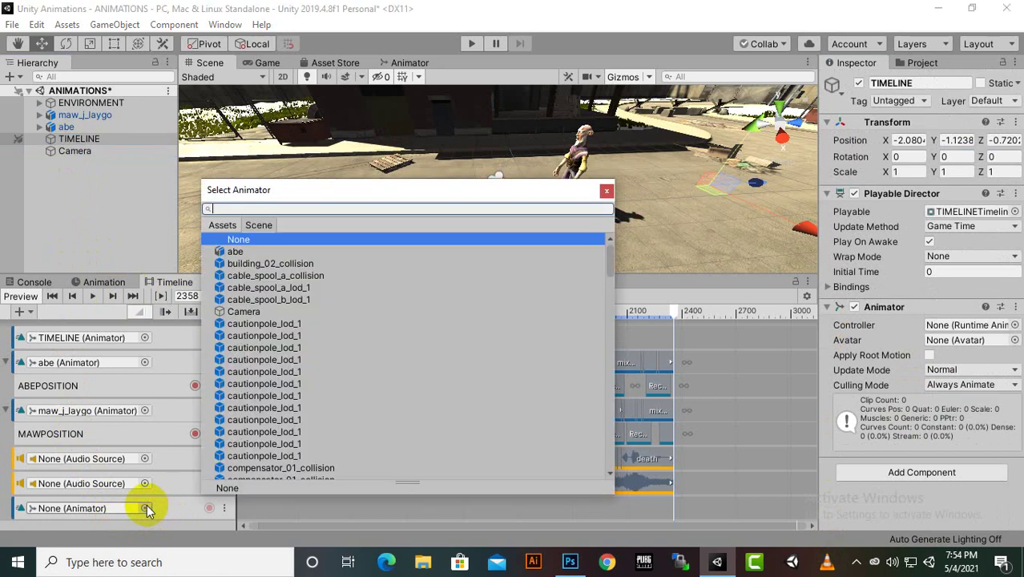
text(CA)
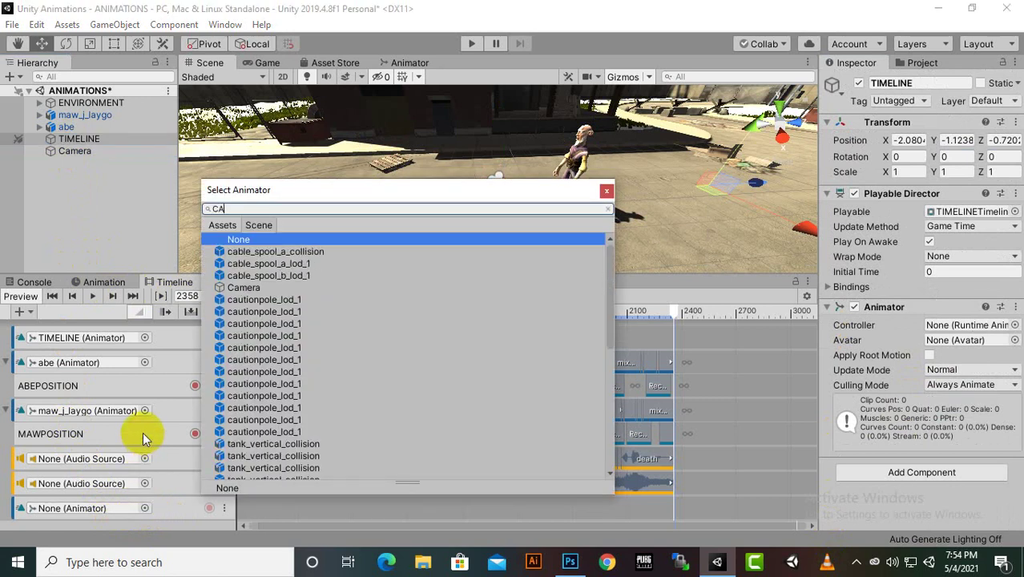
click(250, 288)
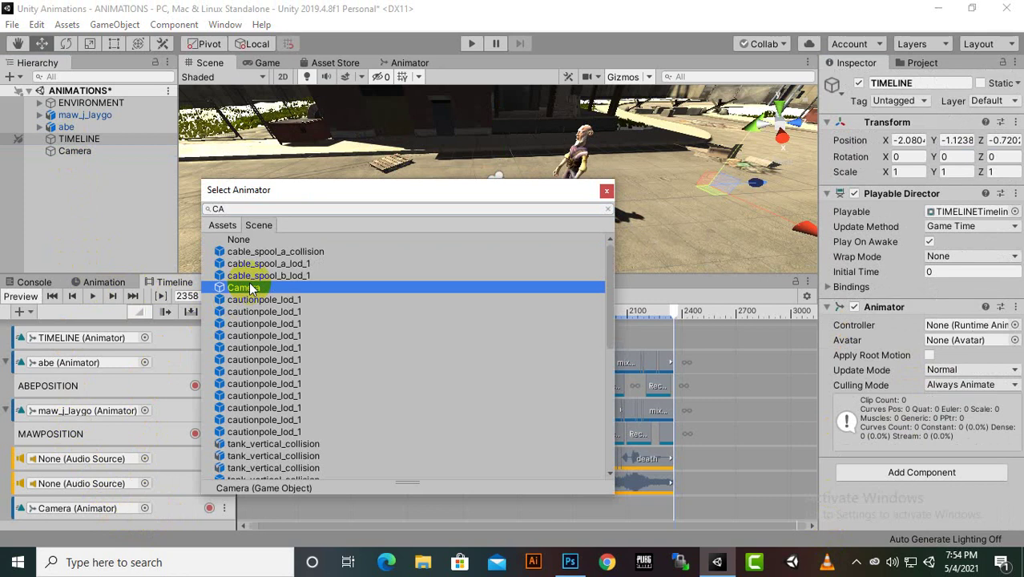
double_click(250, 287)
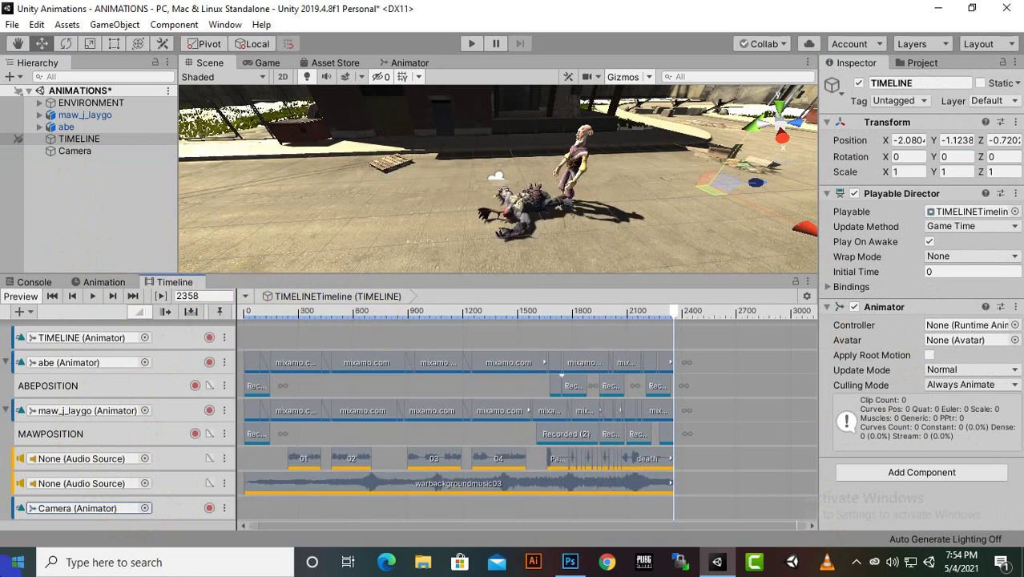
Move the timeline playhead back to frame 0 and show both characters in the Scene view
drag(674, 315, 244, 354)
click(246, 360)
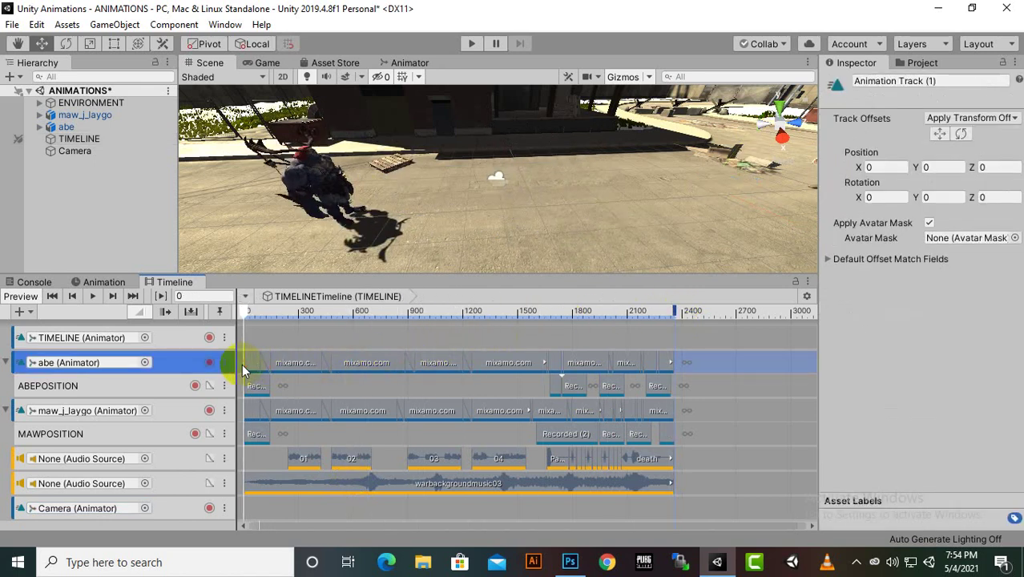
scroll(428, 153, down, 3)
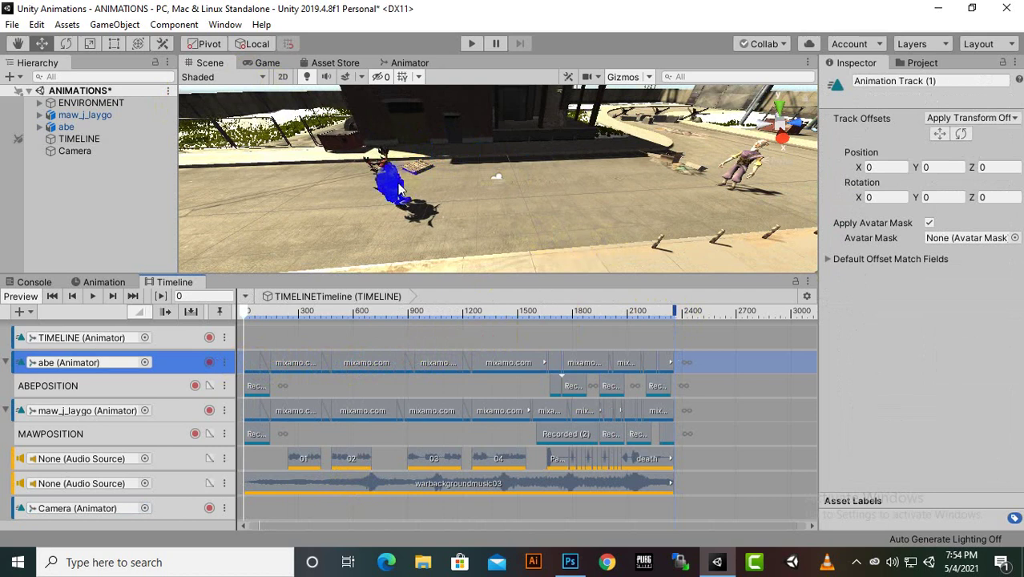
Dock the Game view between the Inspector and Project views and widen that area to show more of the camera's picture
click(278, 66)
drag(269, 66, 922, 64)
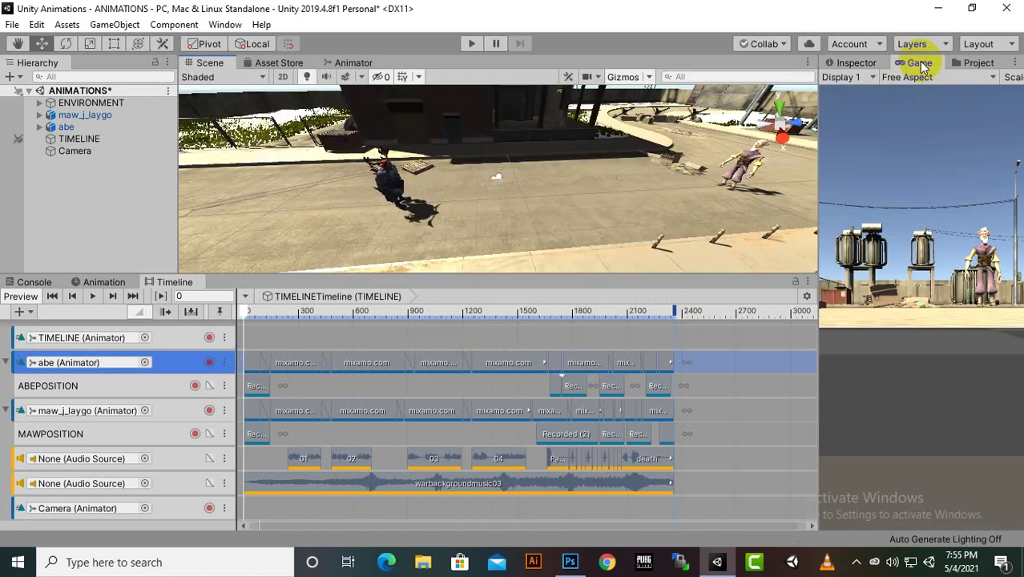
drag(820, 194, 737, 186)
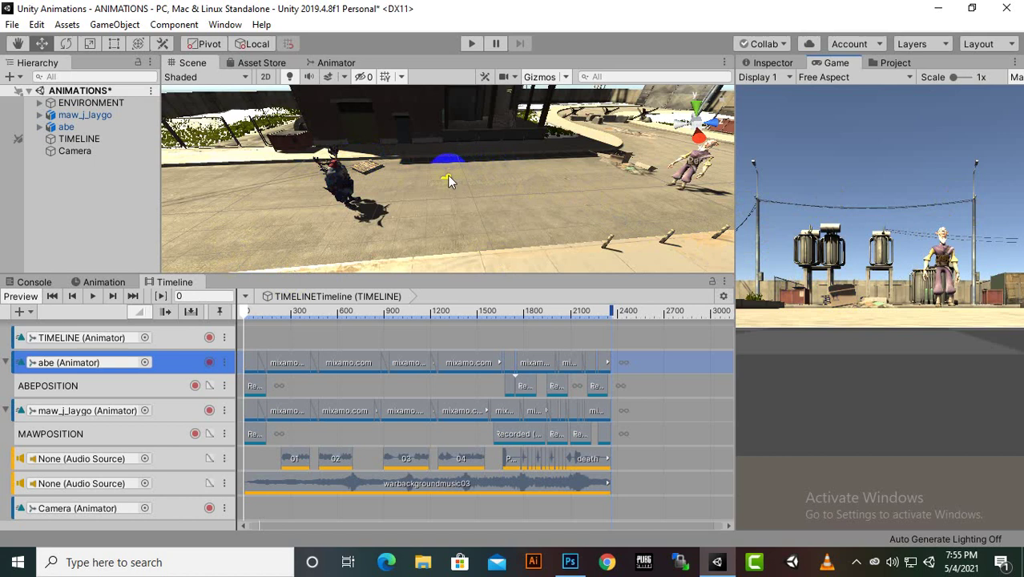
Start recording on the Camera's animation track in the TIMELINE object's timeline and select the Camera object
click(447, 174)
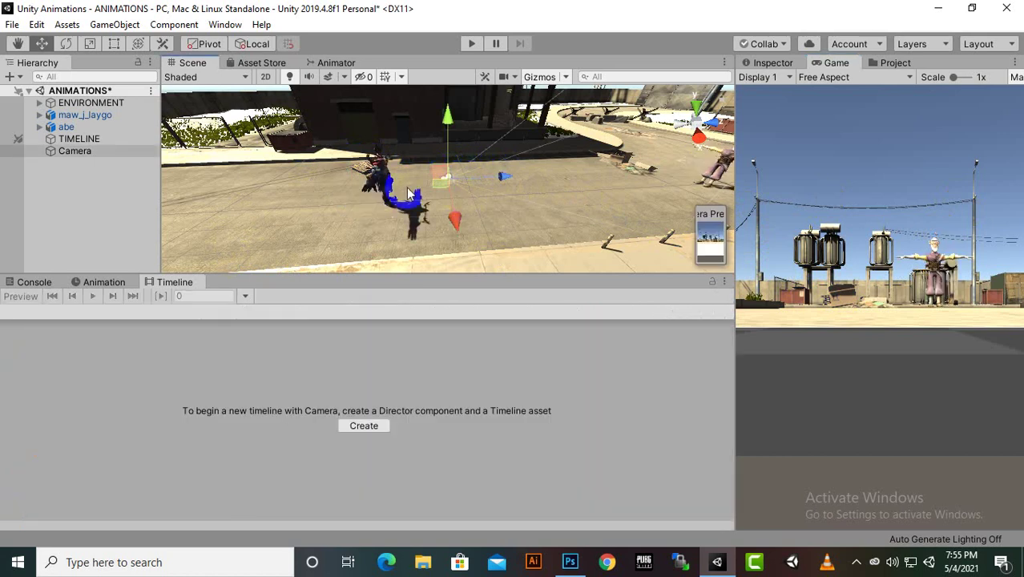
click(79, 140)
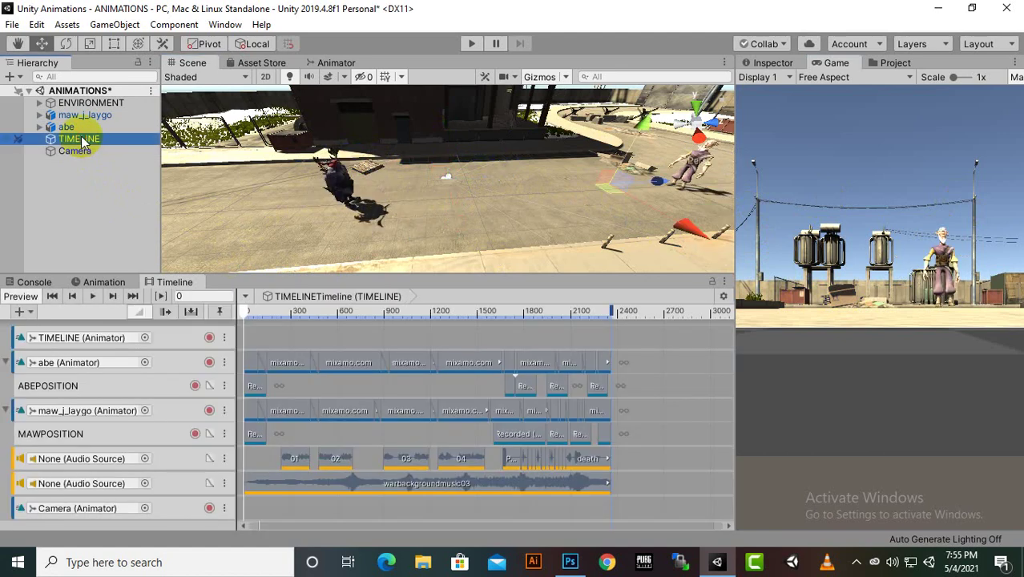
click(207, 508)
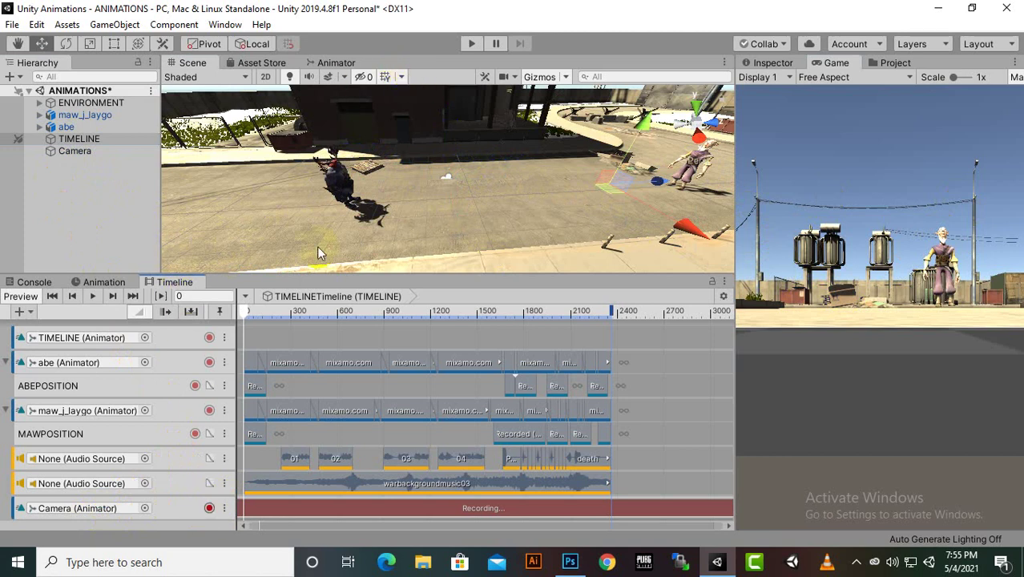
click(103, 153)
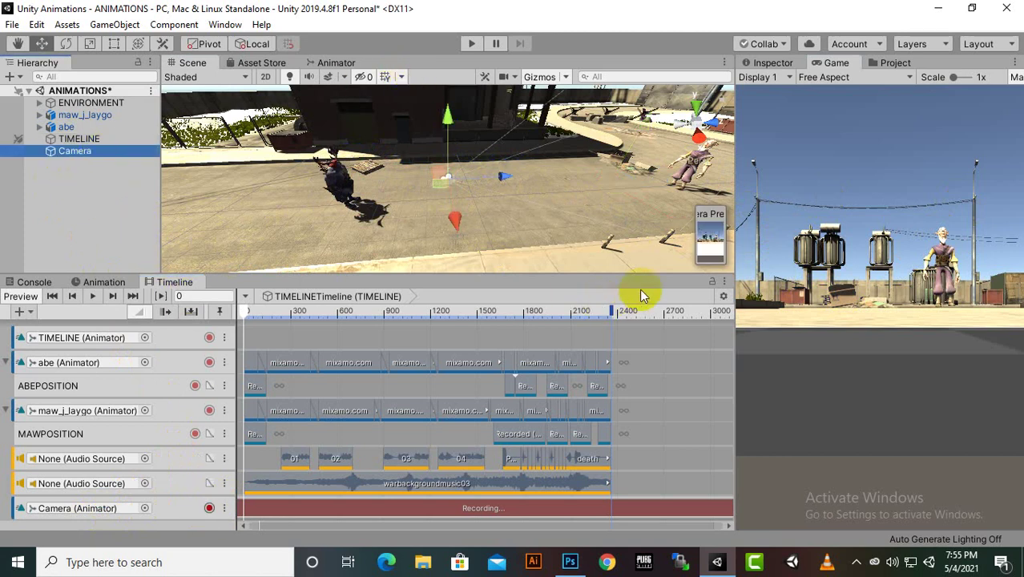
Raise the Camera above the street and rotate it toward the hangar wall
drag(448, 123, 445, 157)
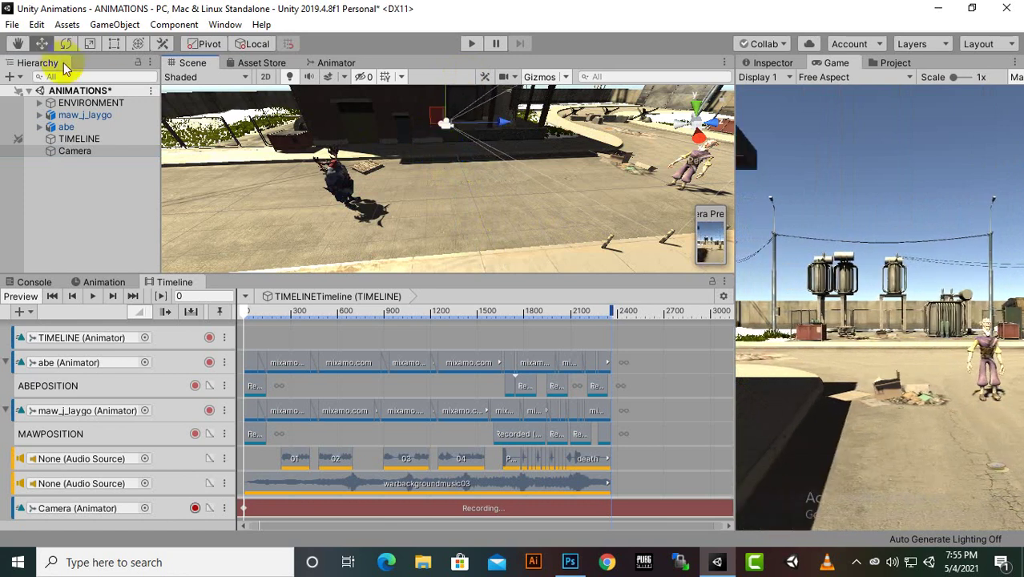
click(66, 43)
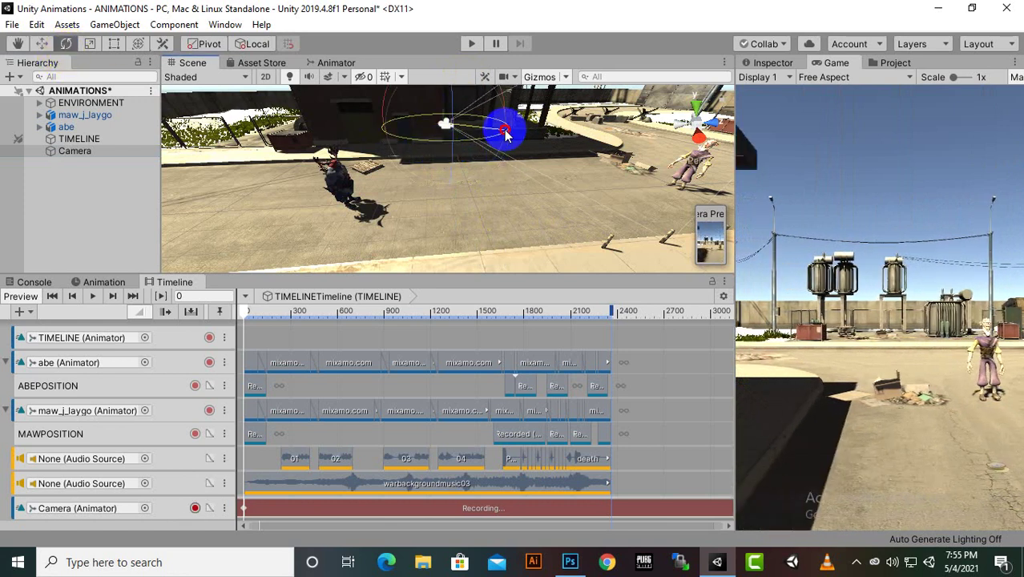
drag(505, 134, 455, 150)
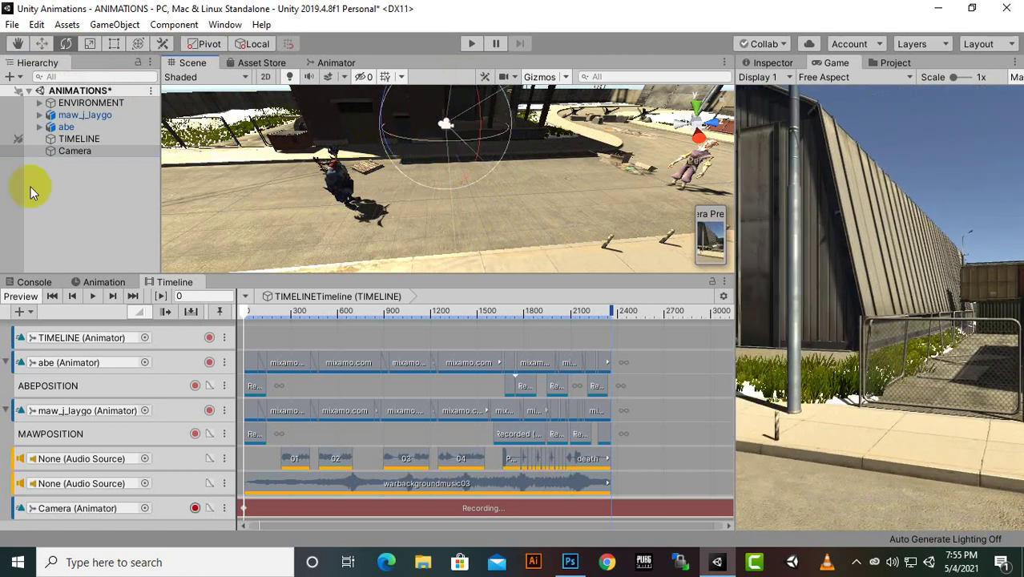
Move the Camera across the street and past the fence to the grass strip beside the hangar
click(42, 43)
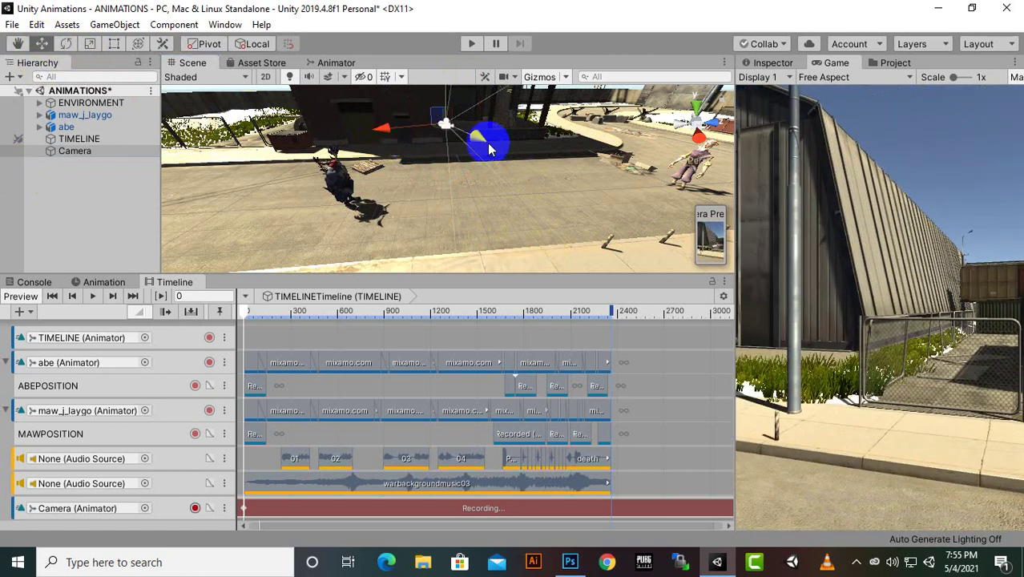
drag(487, 142, 541, 205)
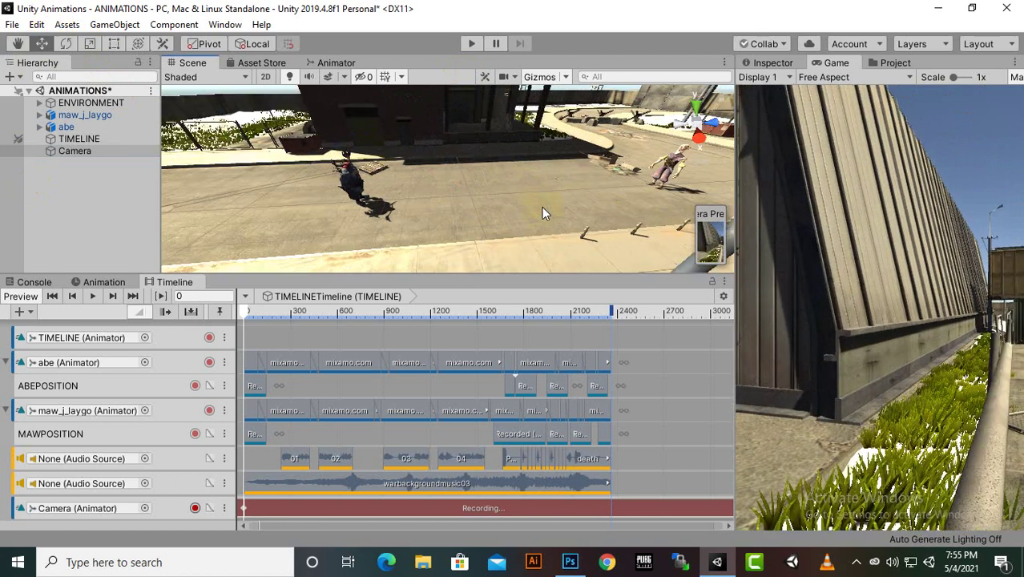
right_drag(542, 207, 619, 291)
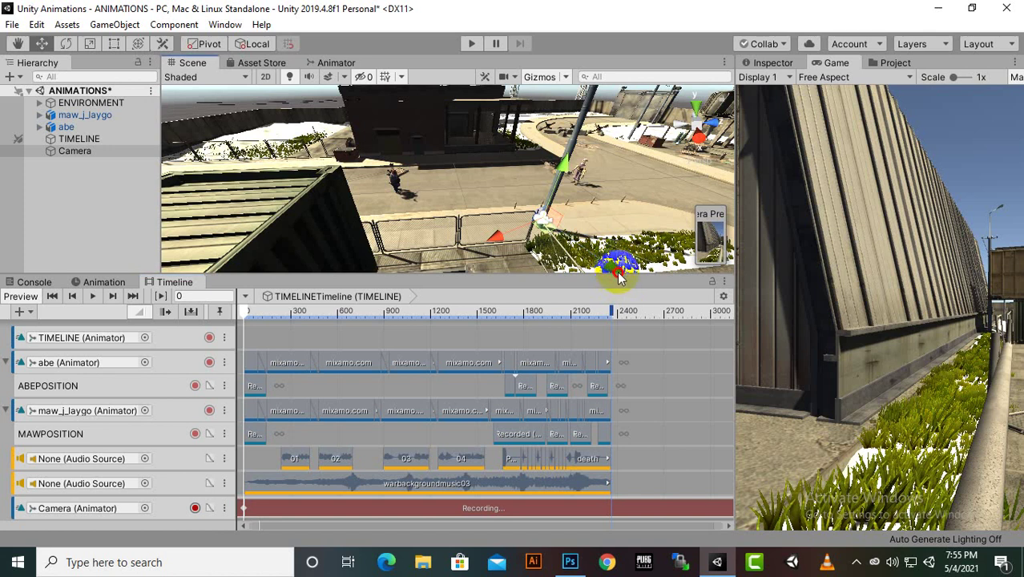
drag(611, 267, 635, 290)
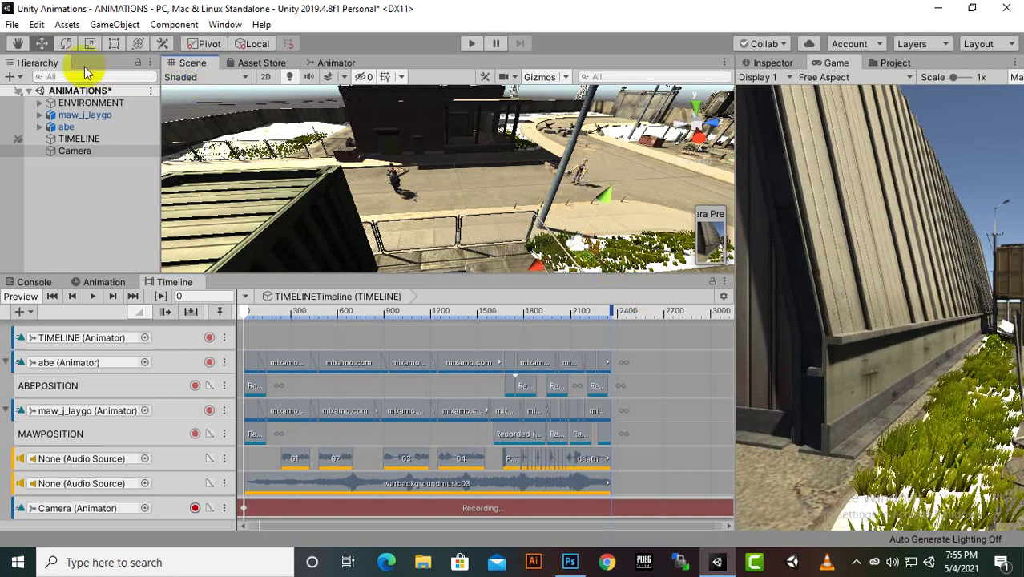
Rotate the Camera to face the dark building across the street
click(66, 43)
scroll(561, 260, down, 2)
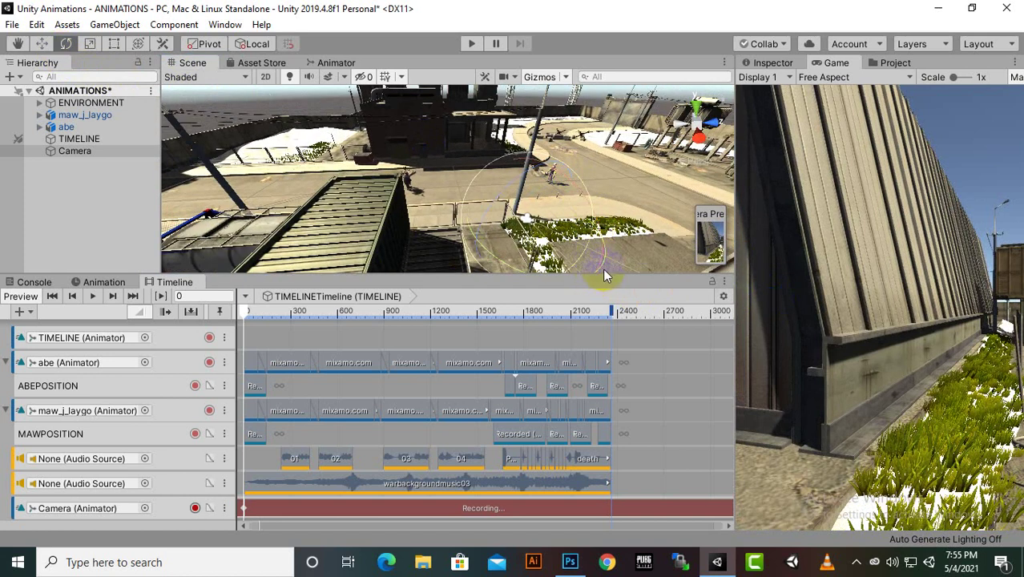
drag(605, 272, 857, 122)
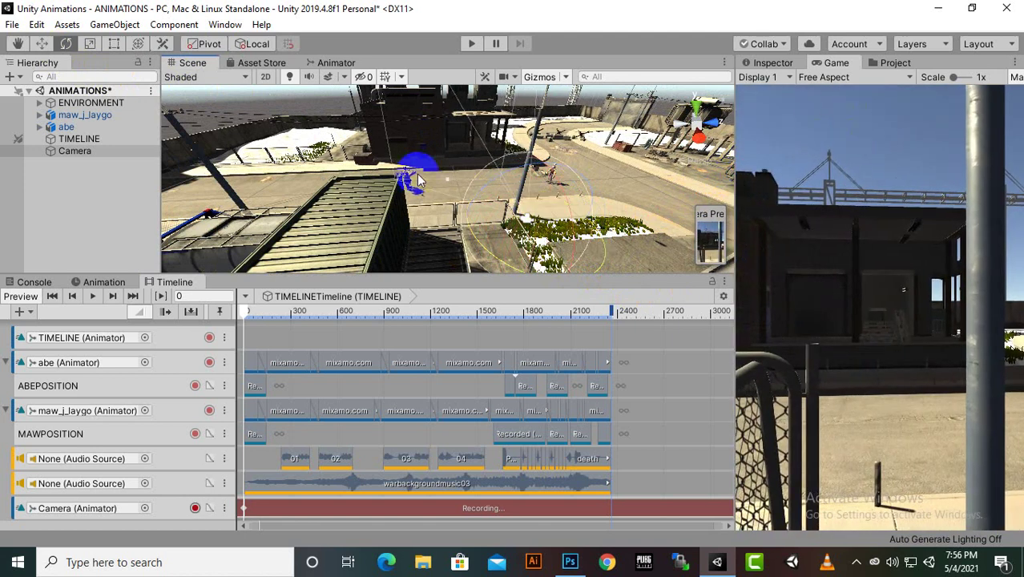
Raise the Camera and shift it sideways past the lamp post until the maw_j_laygo character is in frame
click(44, 44)
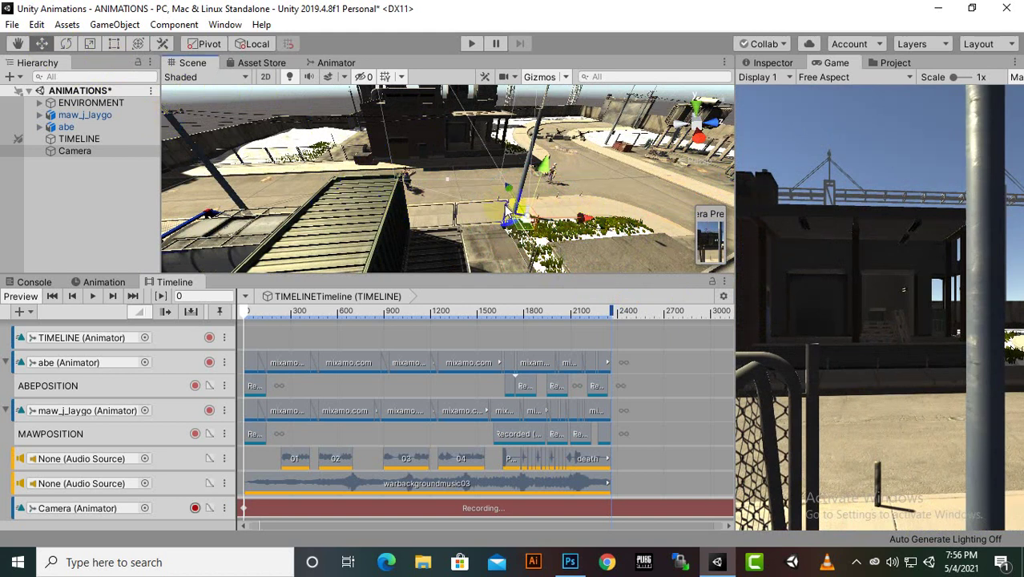
drag(503, 201, 600, 250)
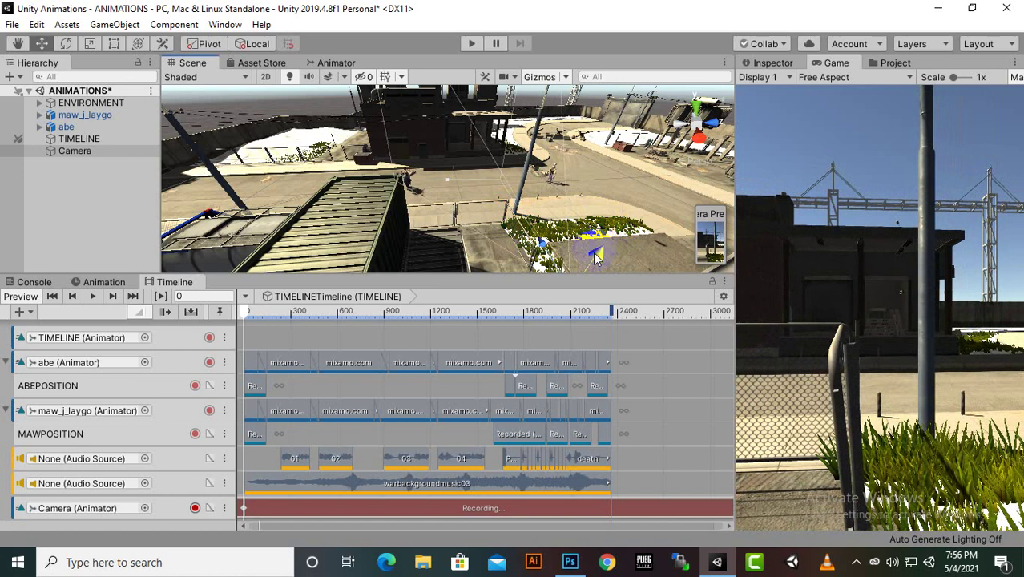
key(f)
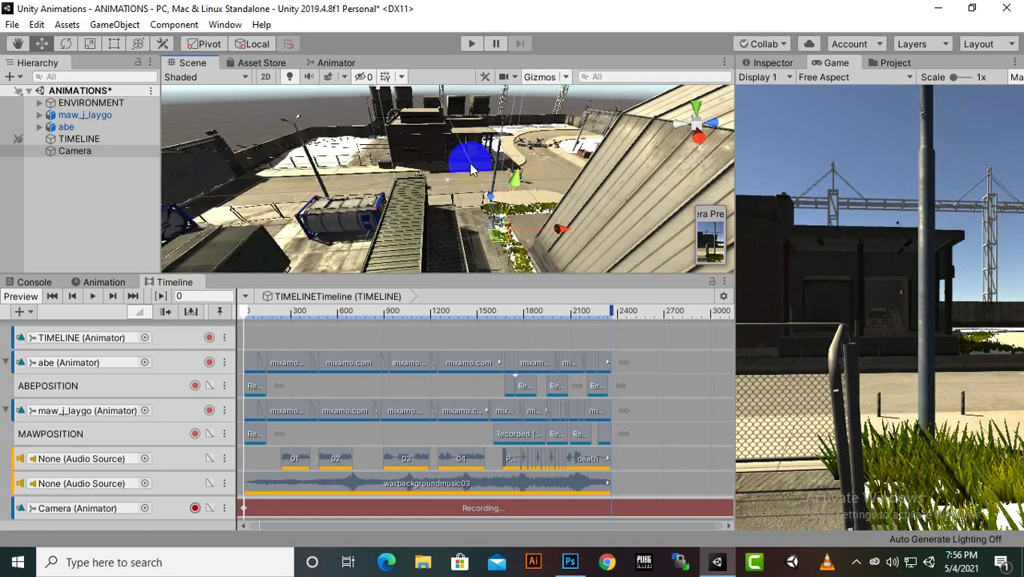
drag(473, 170, 514, 181)
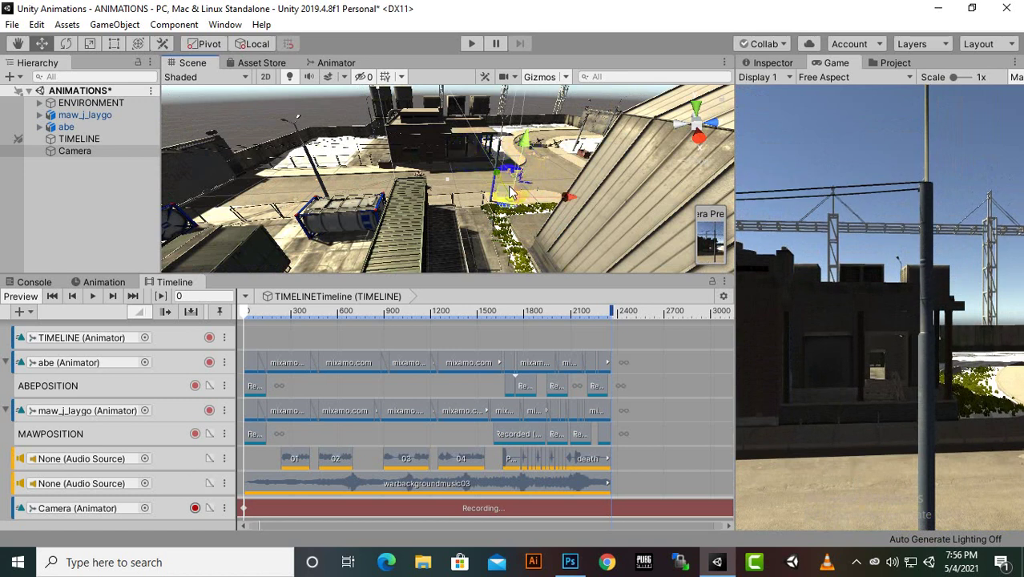
drag(576, 195, 629, 207)
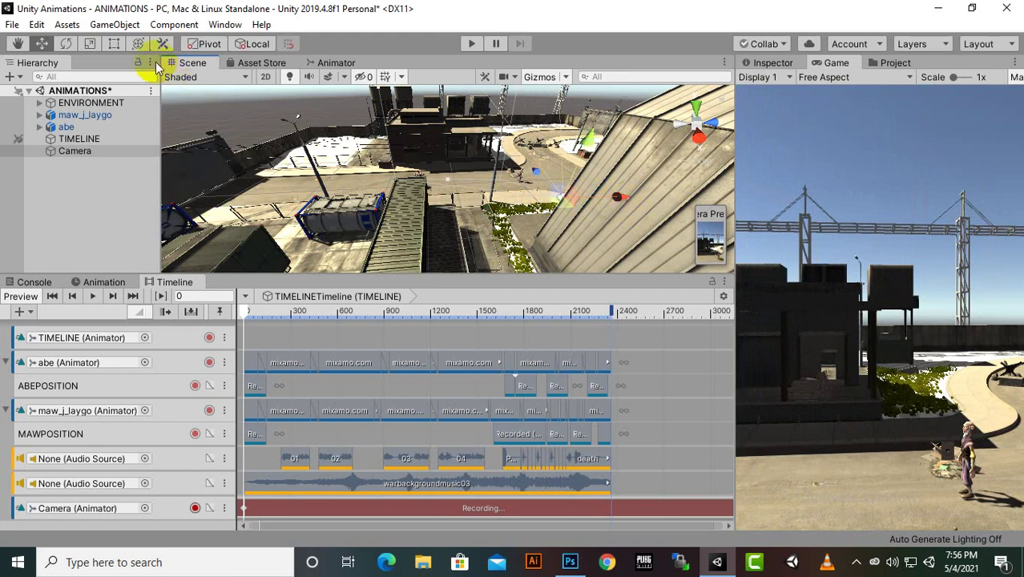
Rotate the Camera toward the abe character and pull it farther back from the street
click(66, 44)
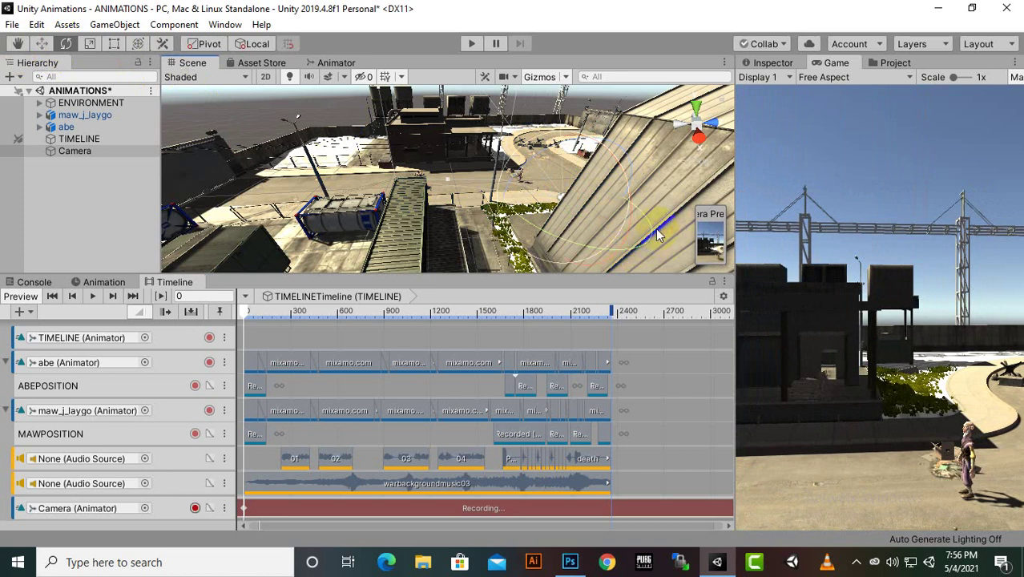
drag(558, 246, 678, 255)
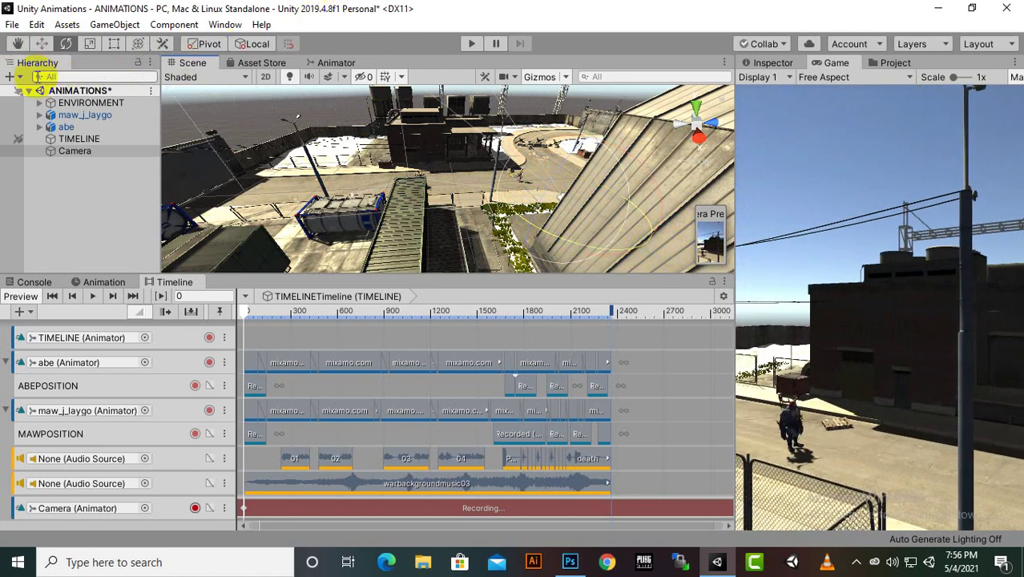
click(42, 43)
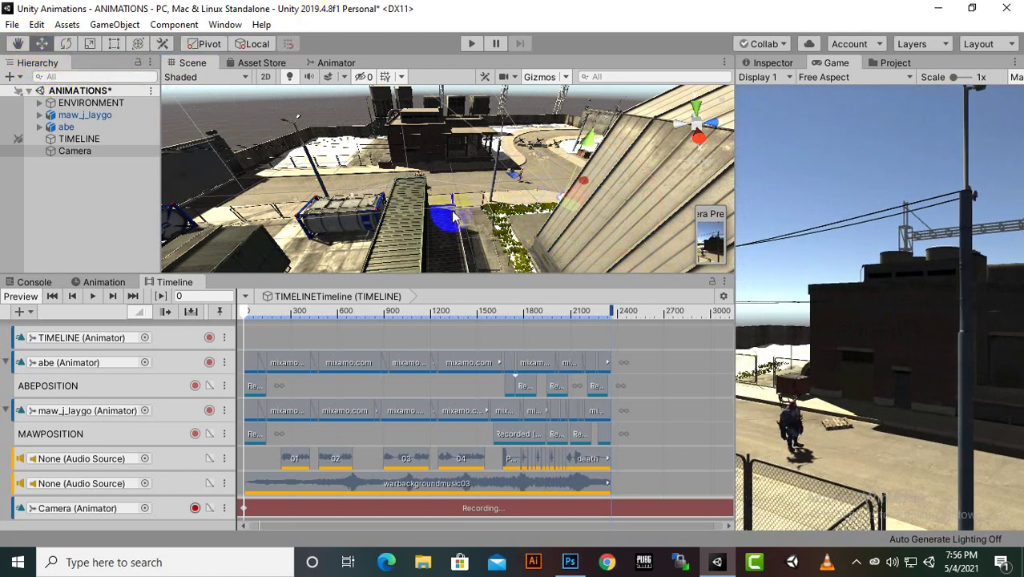
drag(517, 180, 648, 210)
Delete the hangar wall and roof pieces around the Camera to clear the space it moves through
click(648, 192)
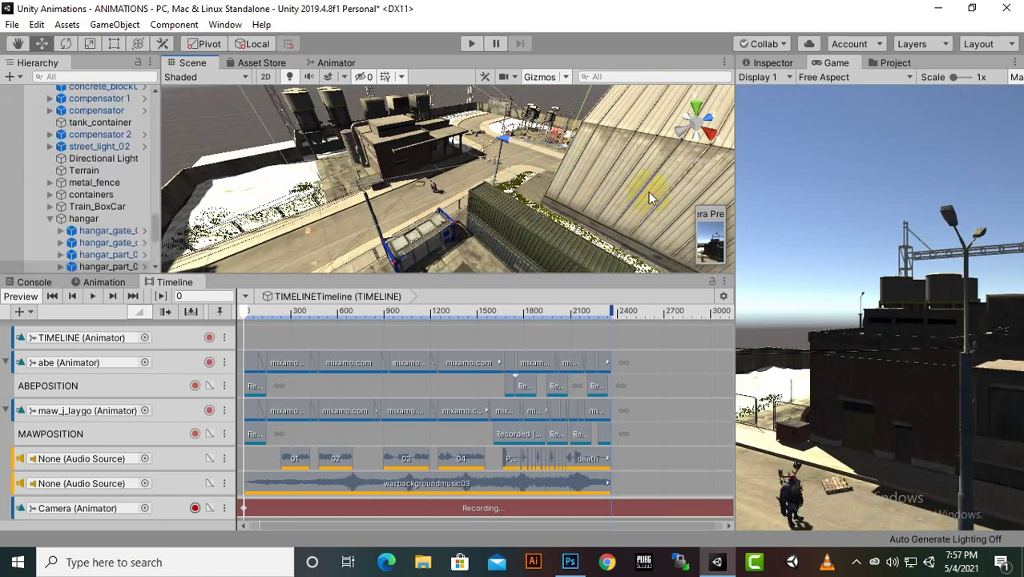
key(Delete)
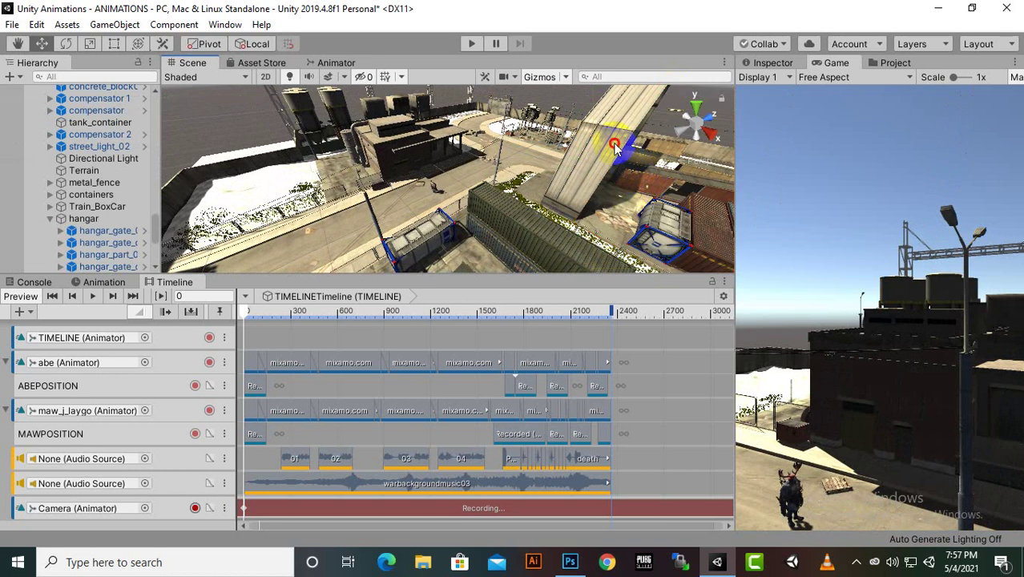
drag(594, 171, 590, 145)
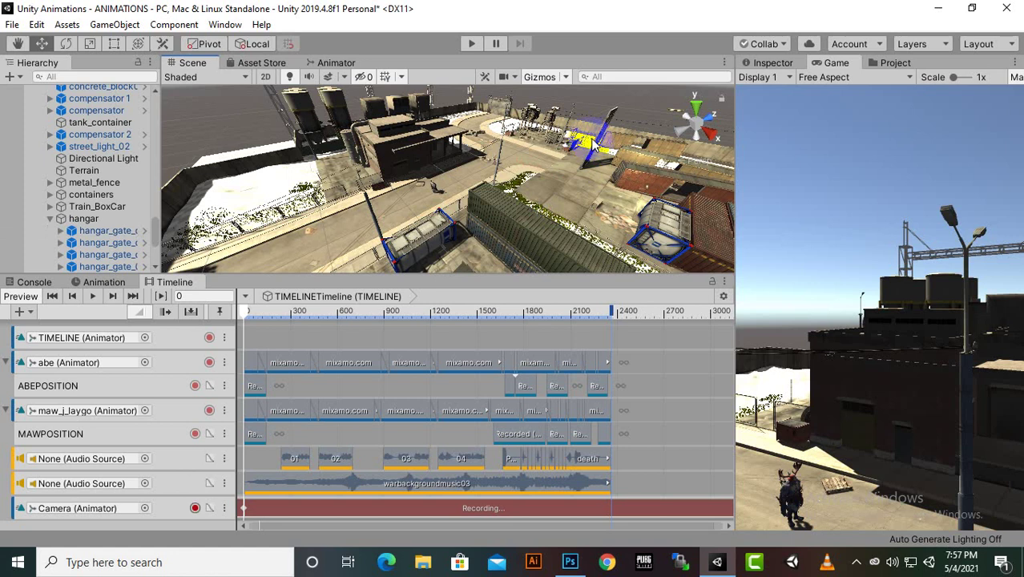
drag(605, 143, 623, 152)
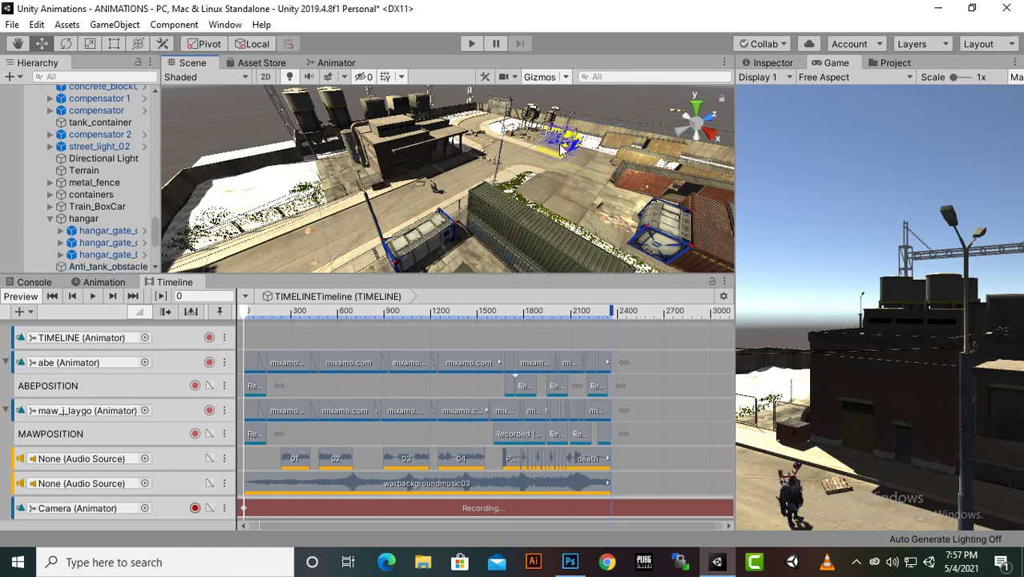
drag(561, 148, 564, 148)
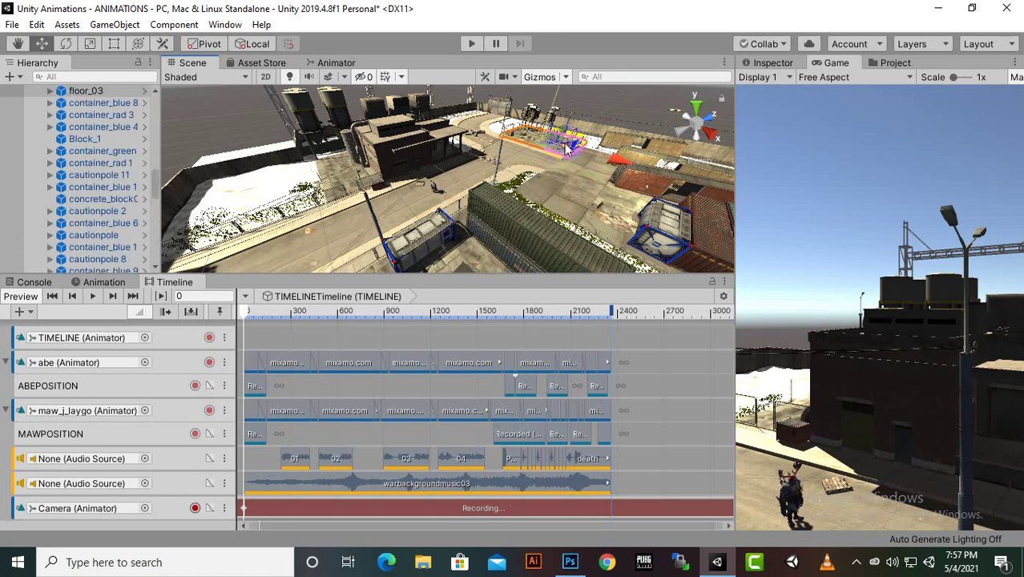
click(565, 143)
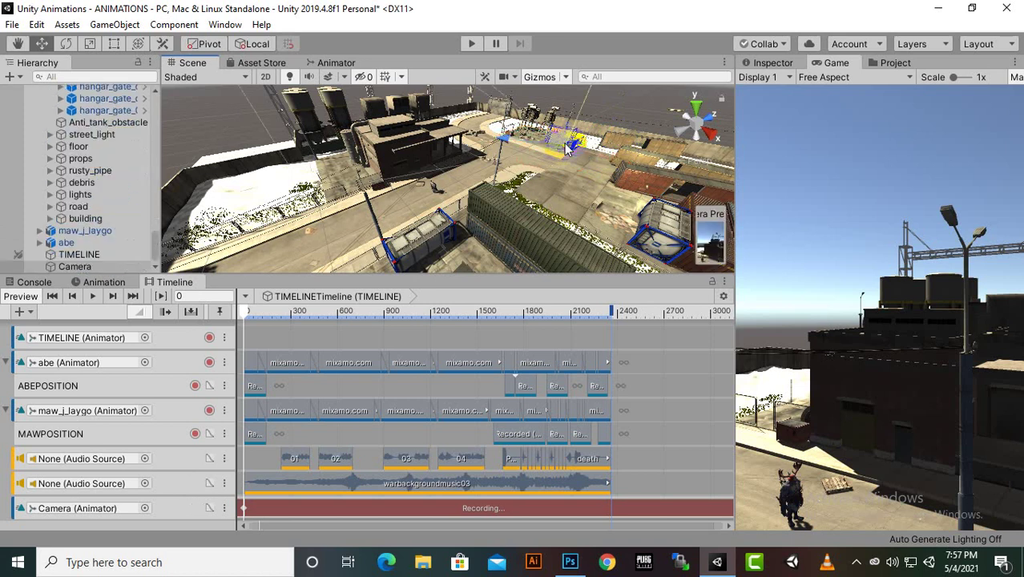
Move the Camera farther back and sideways so that both characters and the dark building are in frame
click(76, 267)
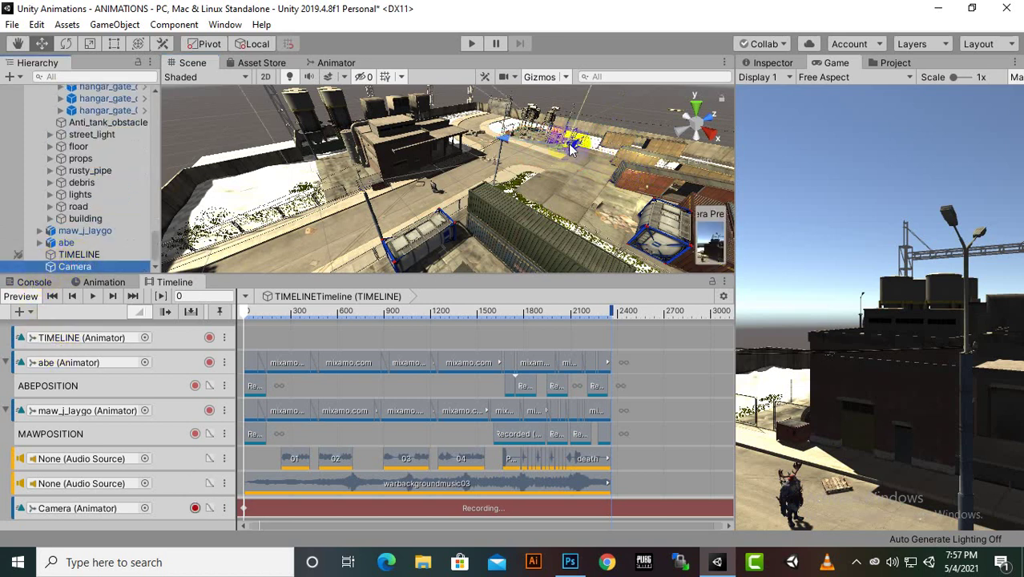
click(517, 143)
drag(517, 143, 639, 197)
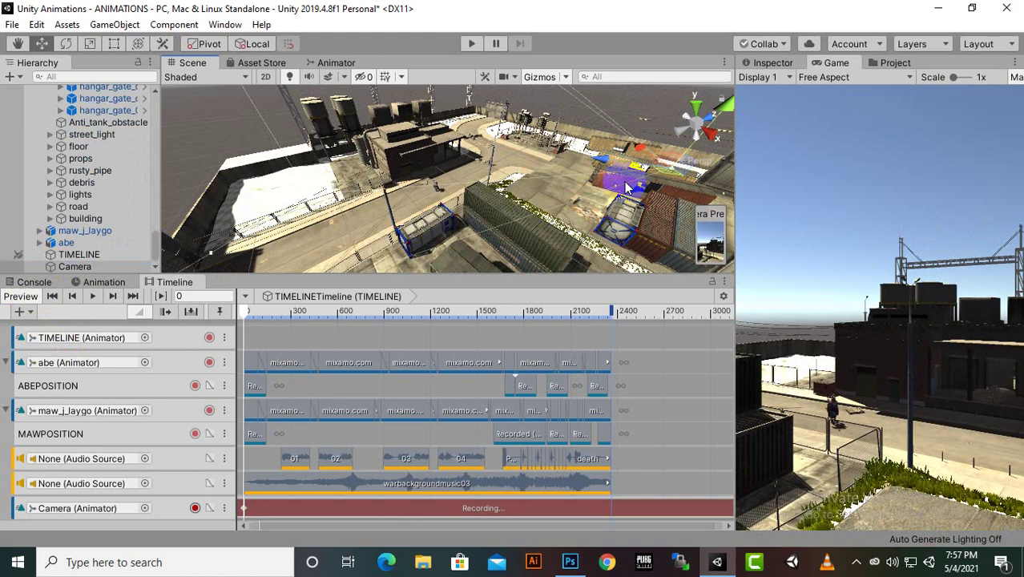
alt+drag(598, 149, 571, 188)
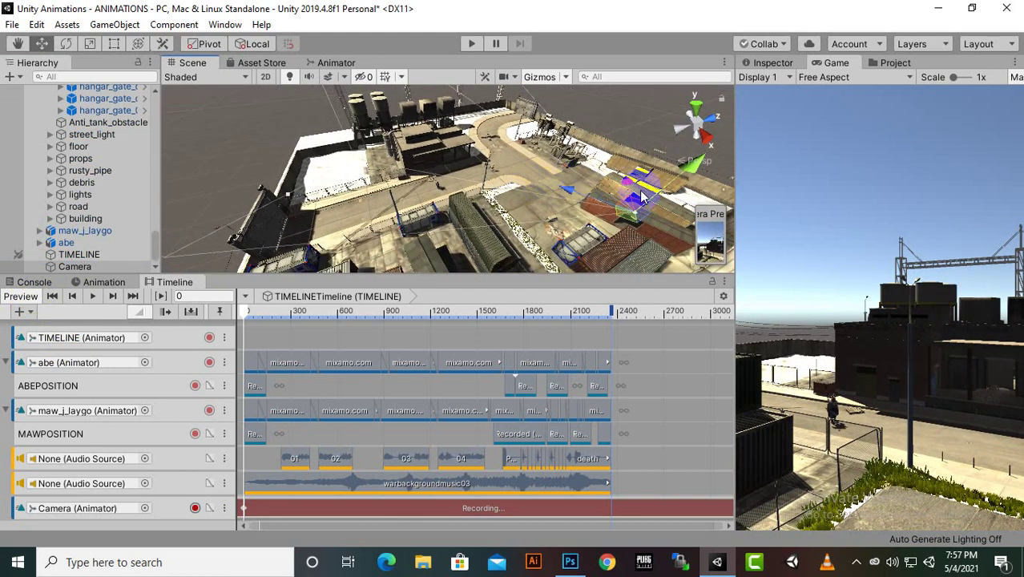
drag(633, 184, 635, 159)
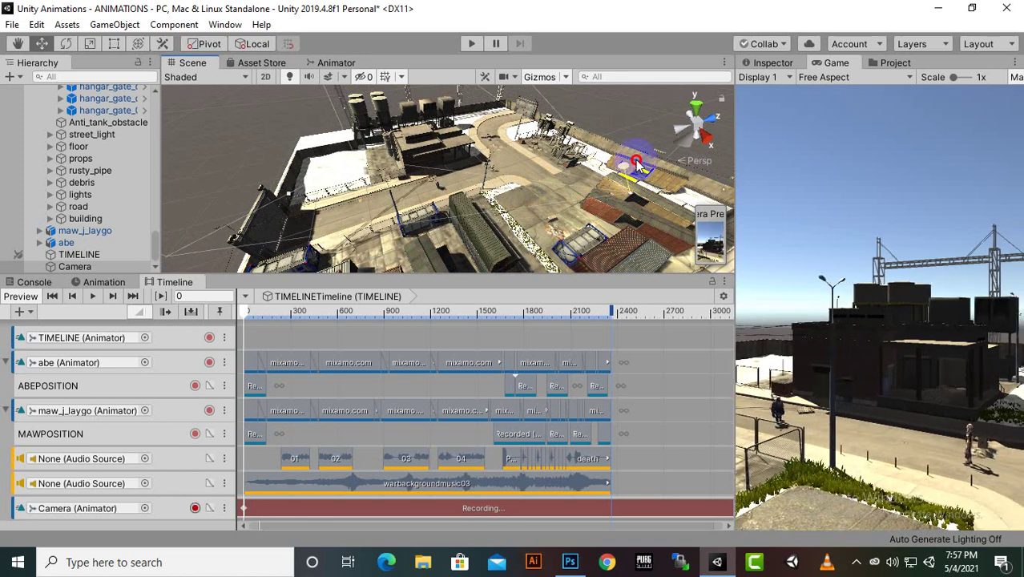
drag(635, 159, 636, 160)
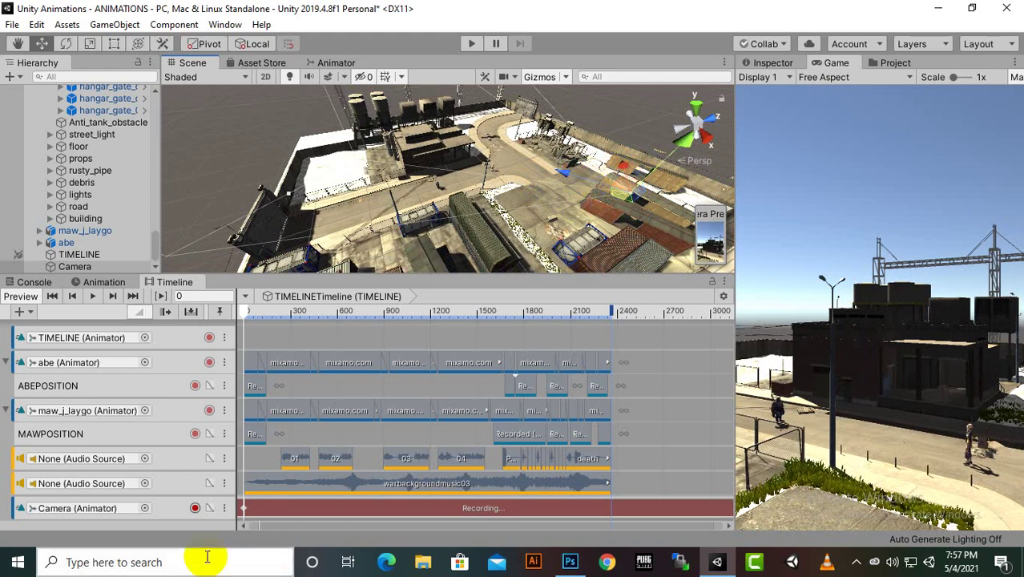
Move the timeline playhead to frame 154, where the two characters have come together
scroll(298, 432, down, 1)
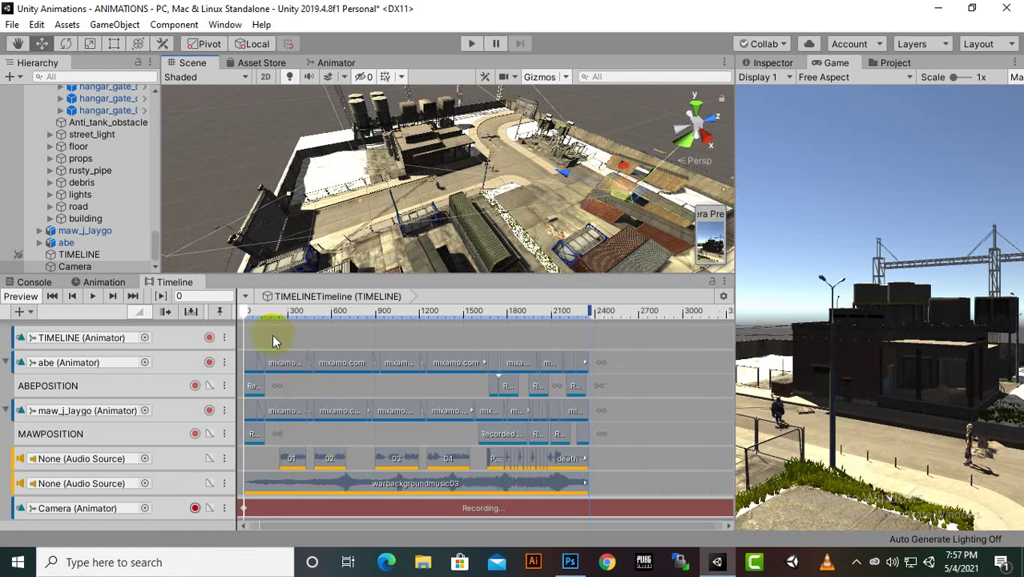
click(242, 310)
drag(242, 310, 273, 322)
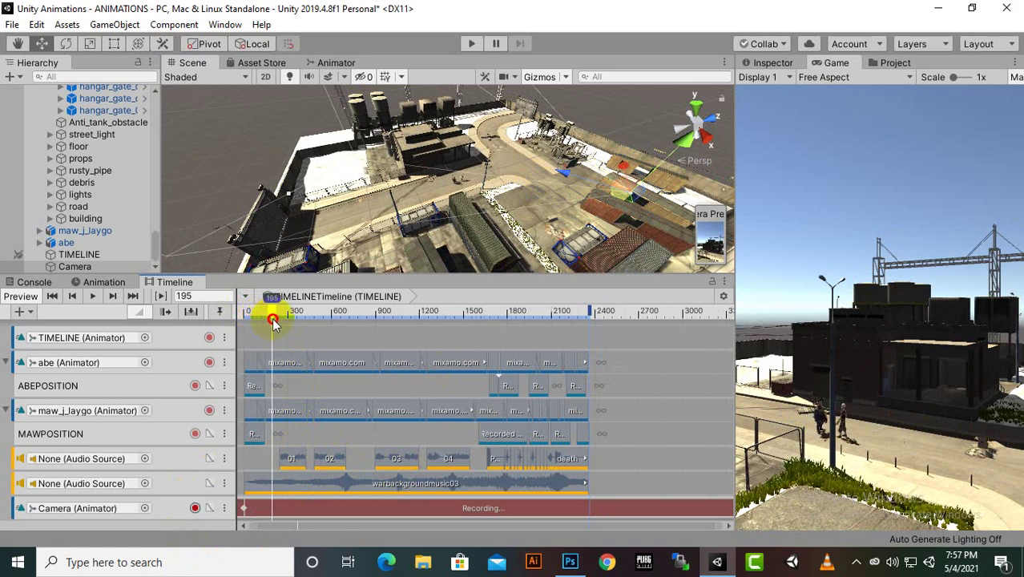
drag(274, 321, 269, 324)
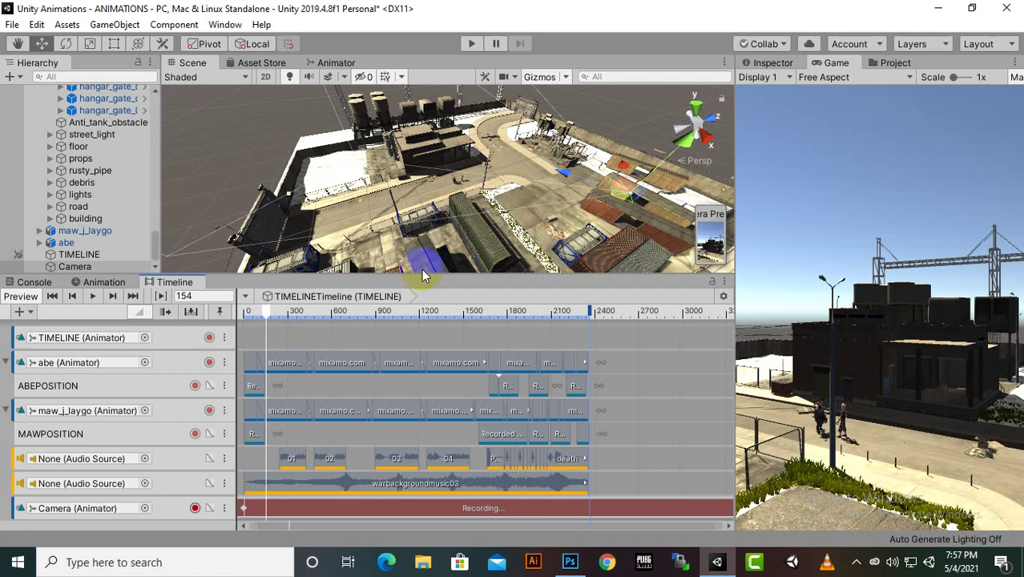
Lower the Camera at frame 154 and move it in toward the two characters on the street
drag(558, 178, 497, 136)
click(578, 106)
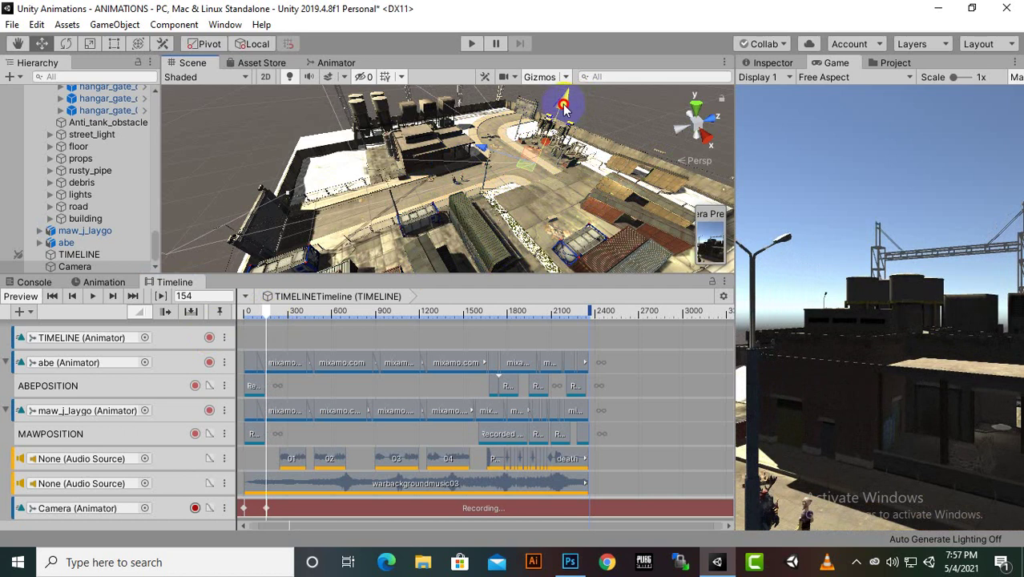
drag(564, 108, 460, 224)
scroll(466, 223, up, 5)
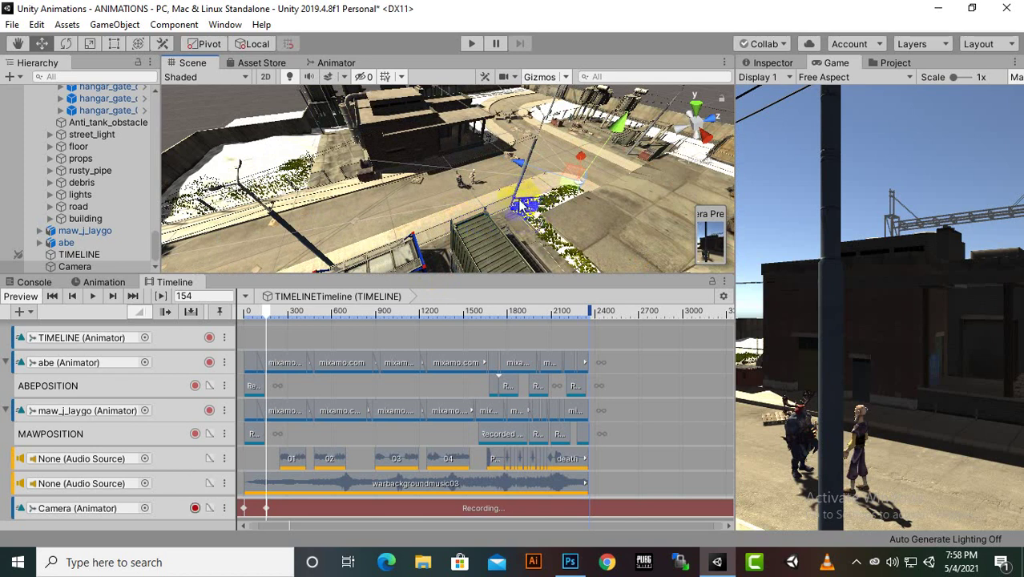
Delete the street light whose pole blocks the Camera's view beside the two characters
click(517, 189)
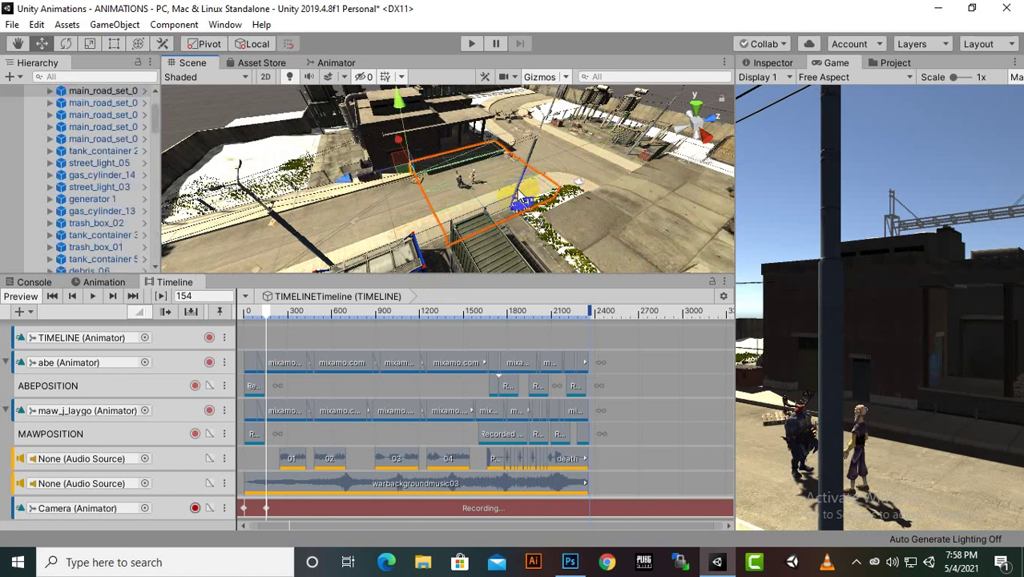
click(516, 189)
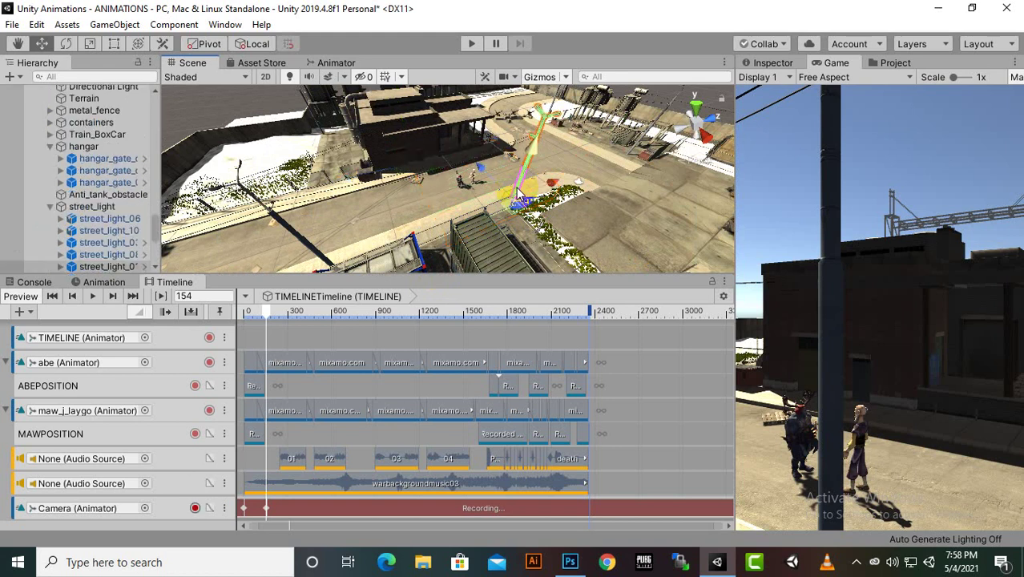
key(Delete)
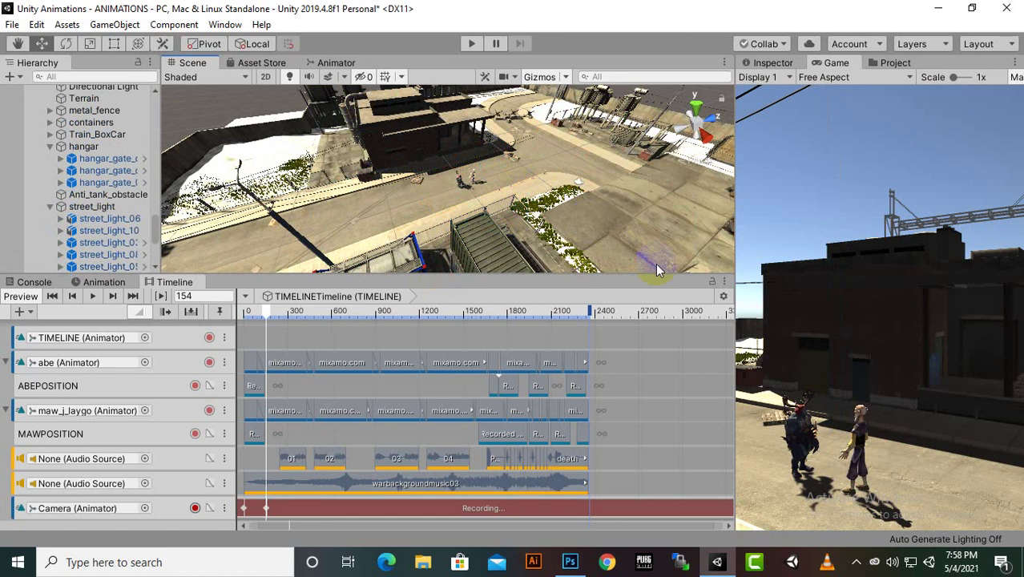
Move the Camera closer to the two characters at frame 154 to tighten the shot
click(789, 420)
click(601, 212)
click(578, 189)
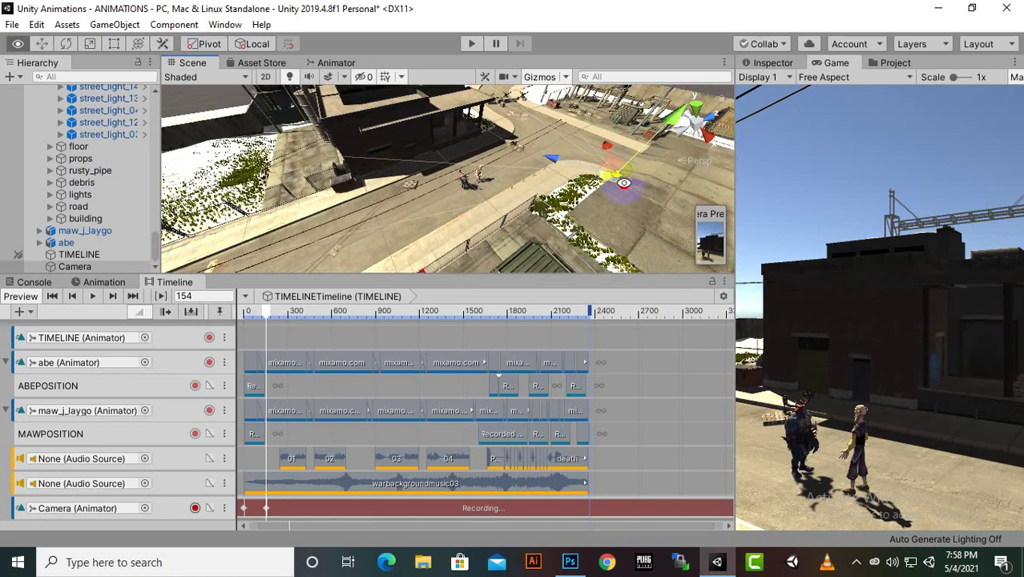
mouse_move(563, 178)
mouse_down()
mouse_move(549, 165)
mouse_move(515, 168)
mouse_move(653, 116)
mouse_move(627, 117)
mouse_move(622, 194)
mouse_move(521, 268)
mouse_up()
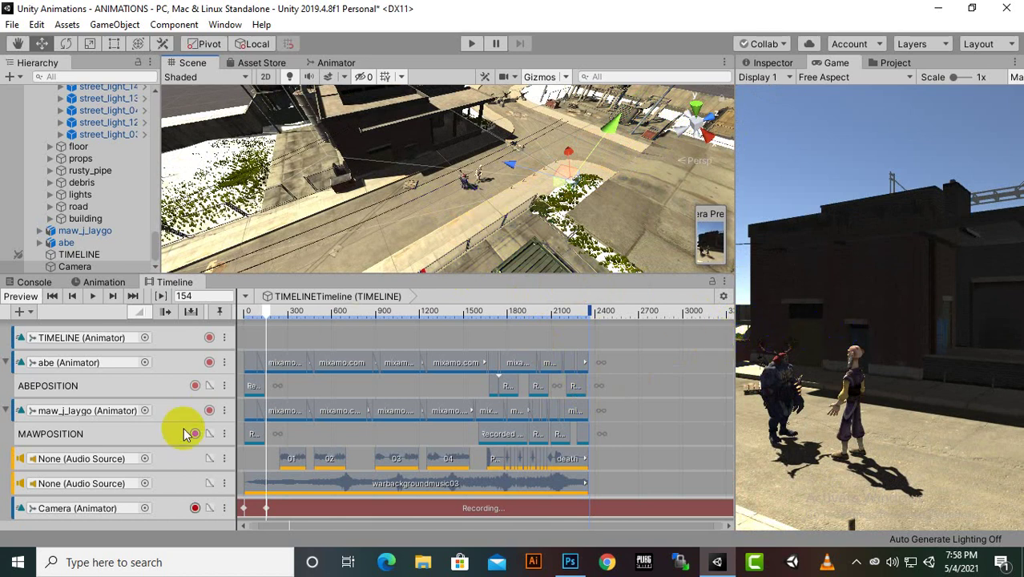
Convert the recorded Camera track to a clip track
scroll(579, 390, down, 1)
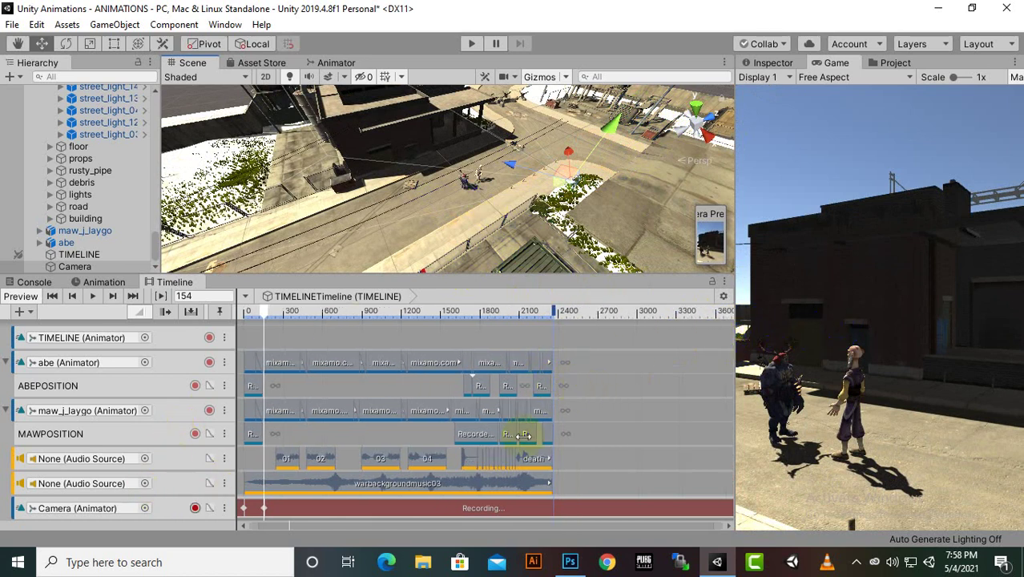
click(290, 511)
click(263, 508)
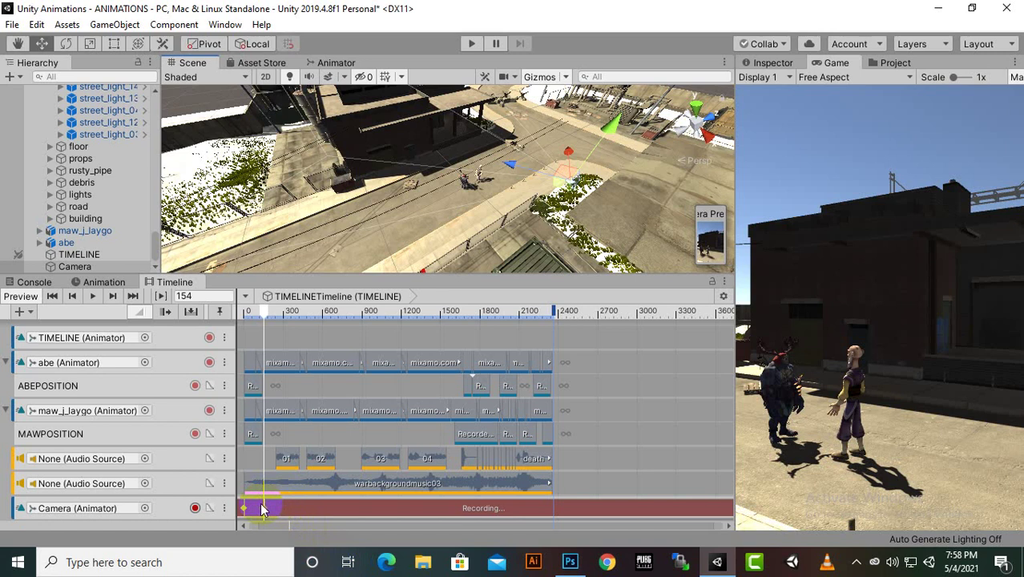
right_click(258, 506)
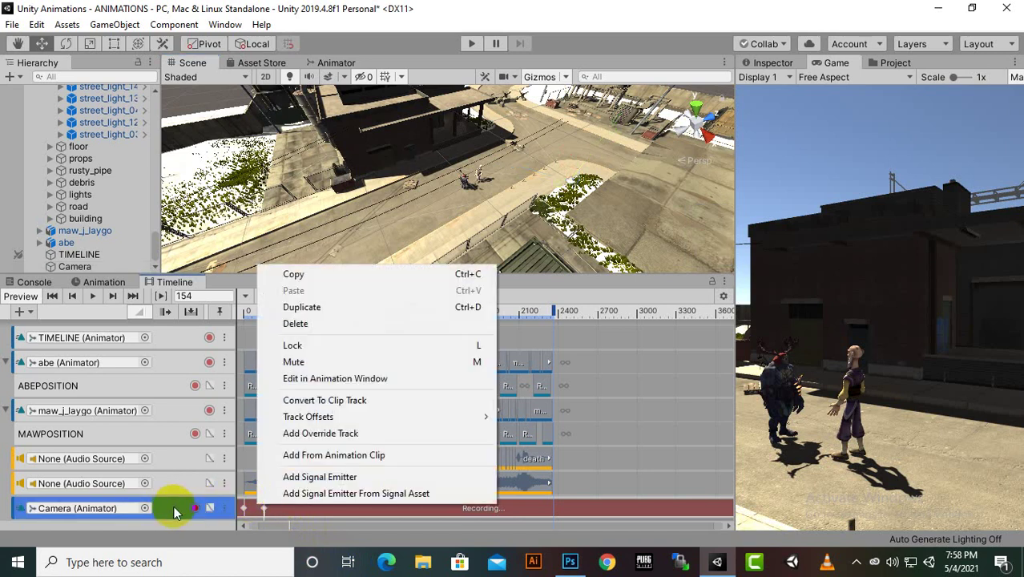
right_click(164, 510)
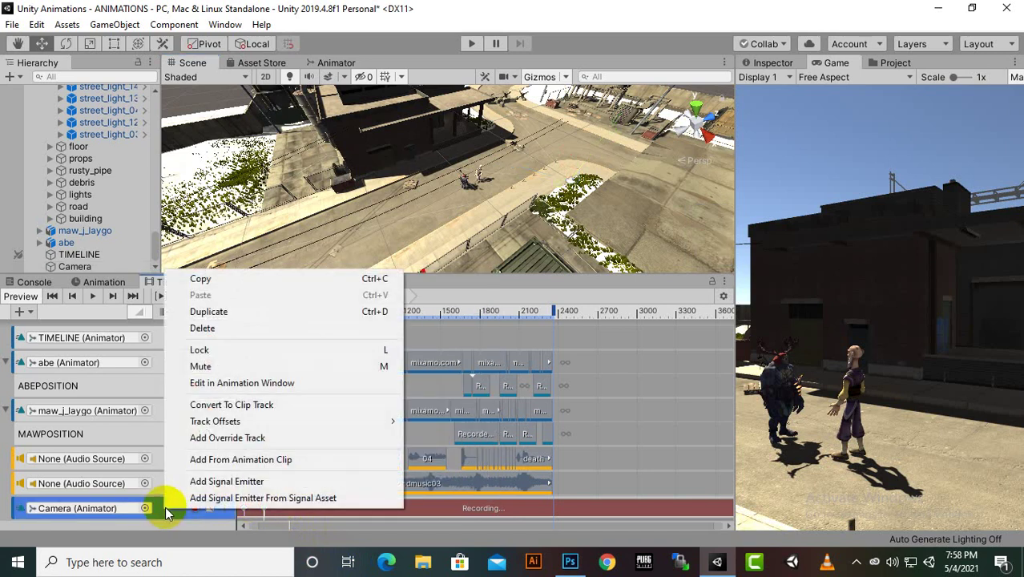
click(228, 407)
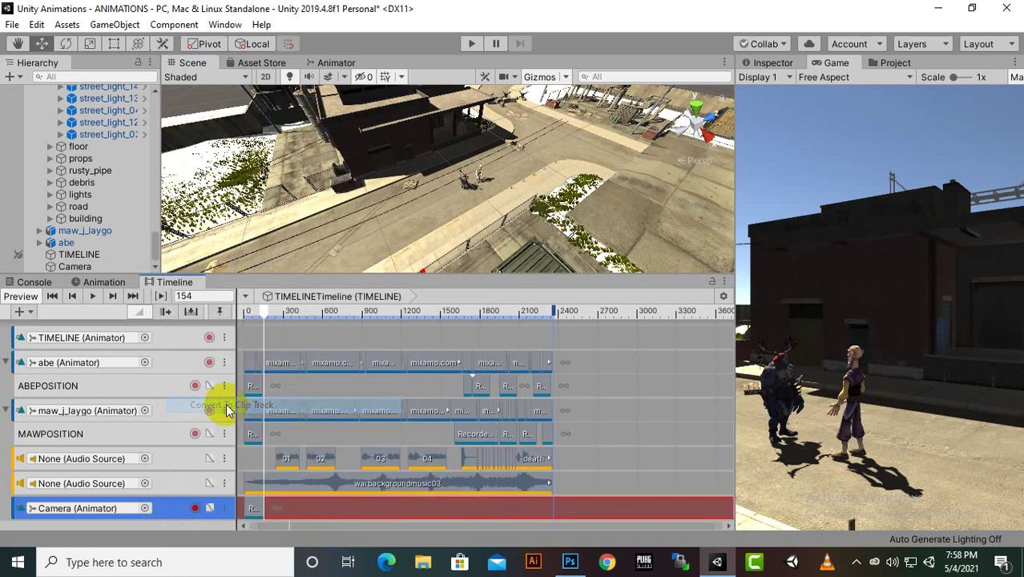
scroll(353, 415, up, 2)
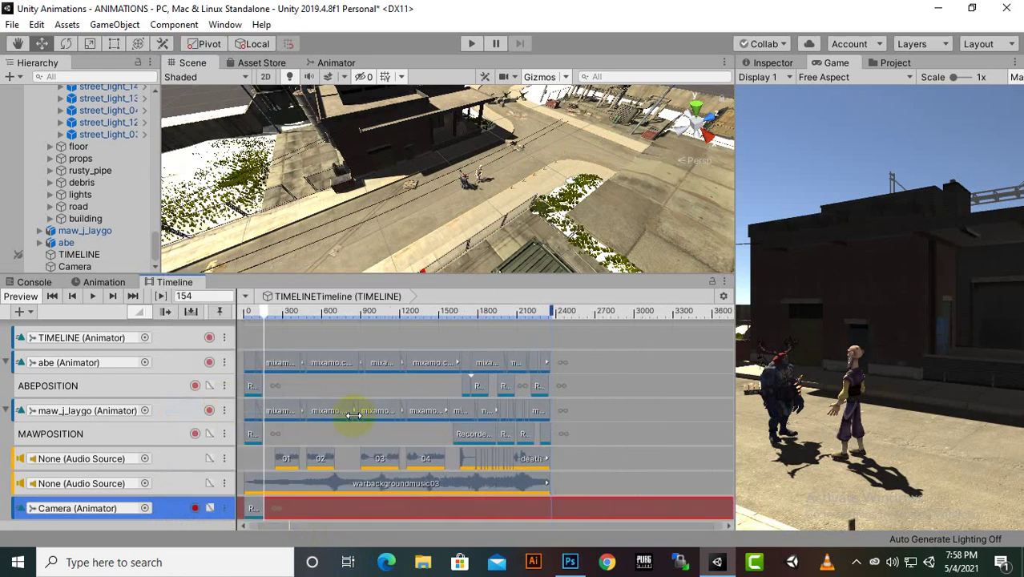
click(258, 505)
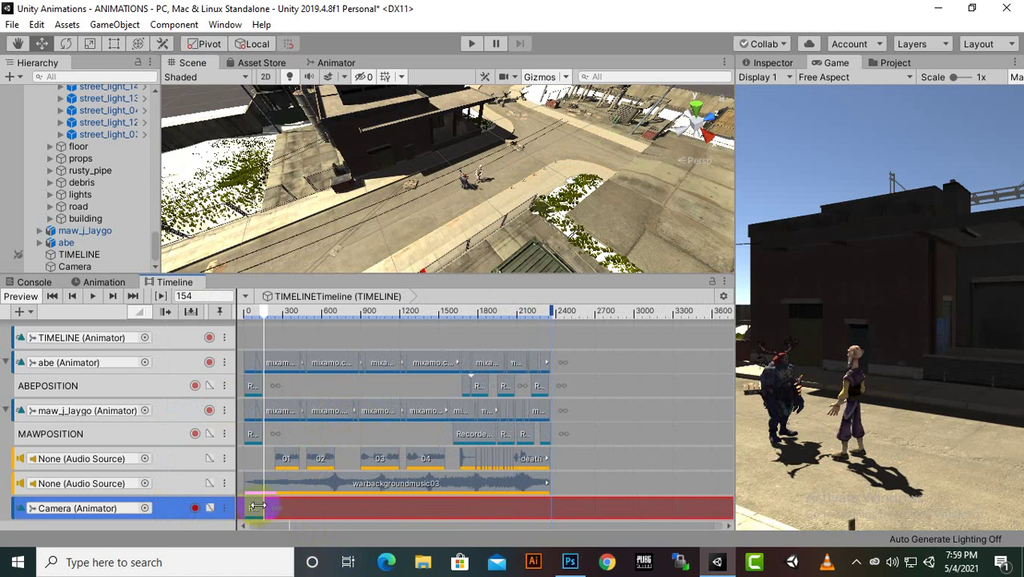
Record a second Camera clip from frame 154, moving the Camera in and rotating it toward the building's covered porch
click(71, 266)
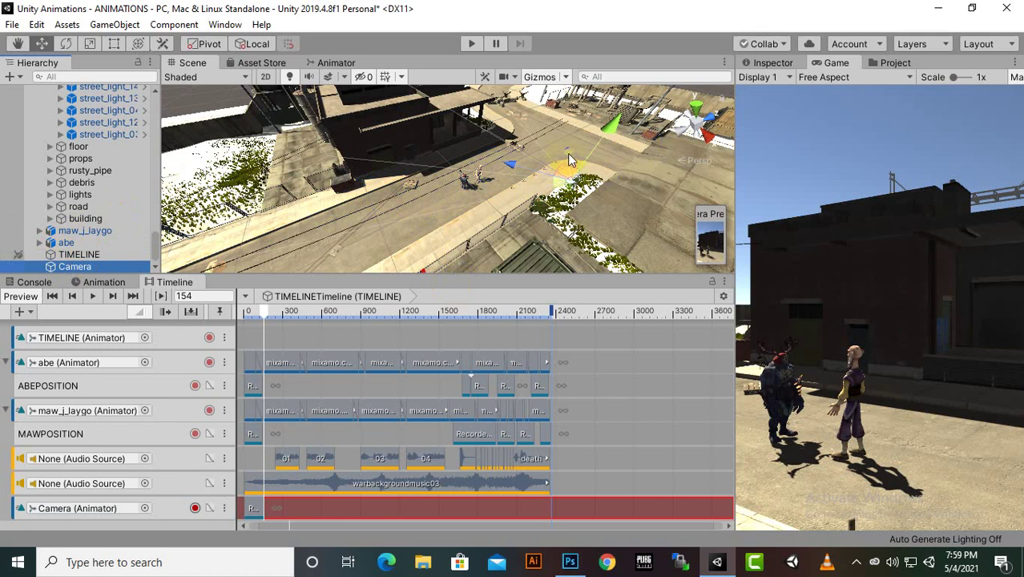
drag(567, 158, 471, 197)
click(68, 46)
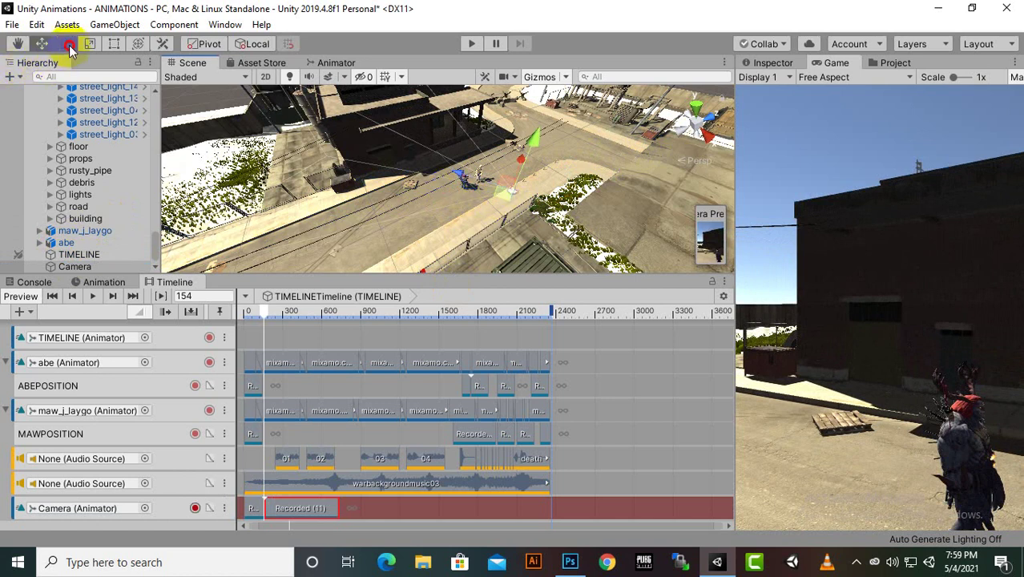
drag(568, 257, 391, 233)
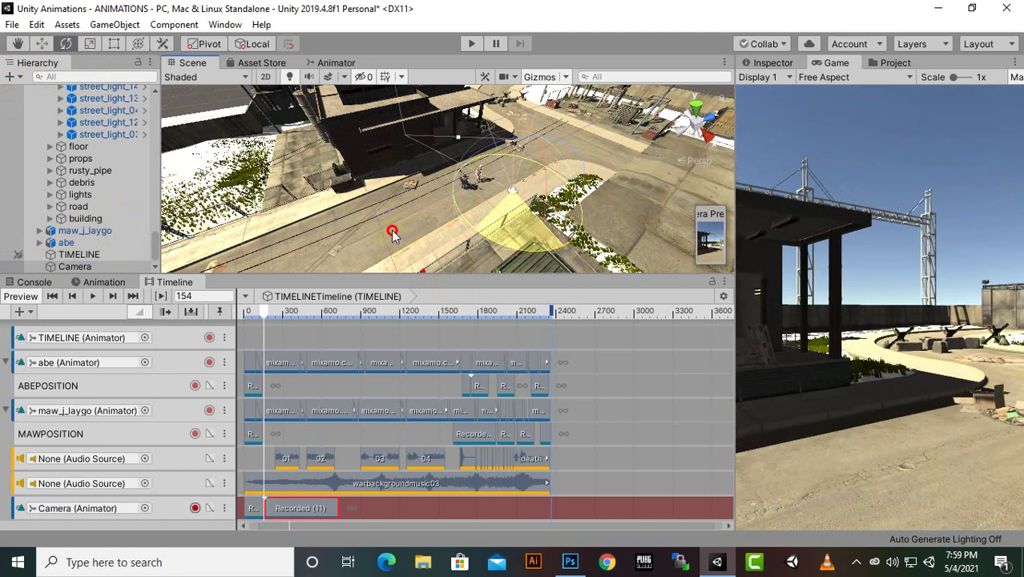
Move the Camera sideways and back until both characters are framed in front of the building's porch
click(41, 44)
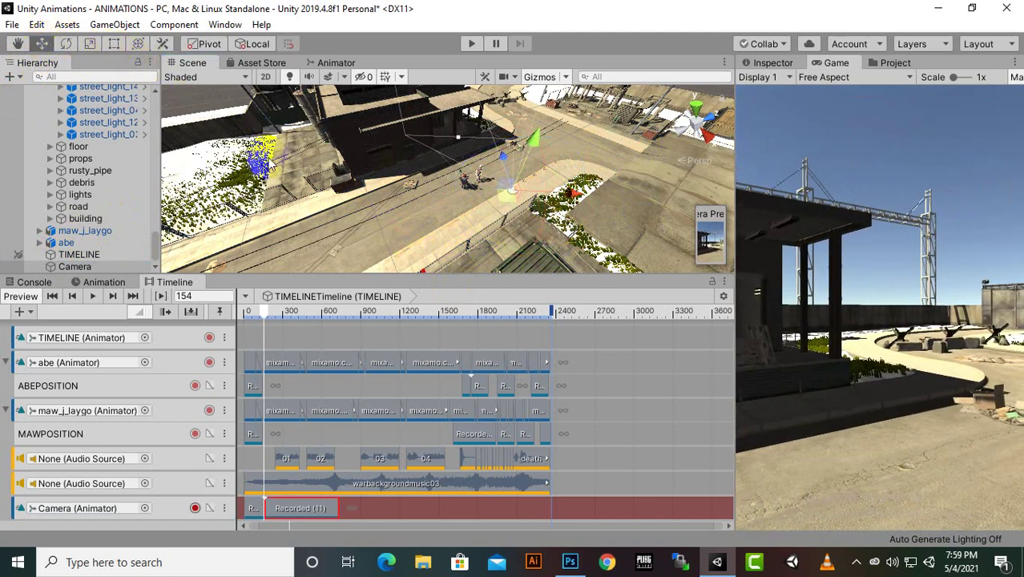
drag(576, 194, 542, 197)
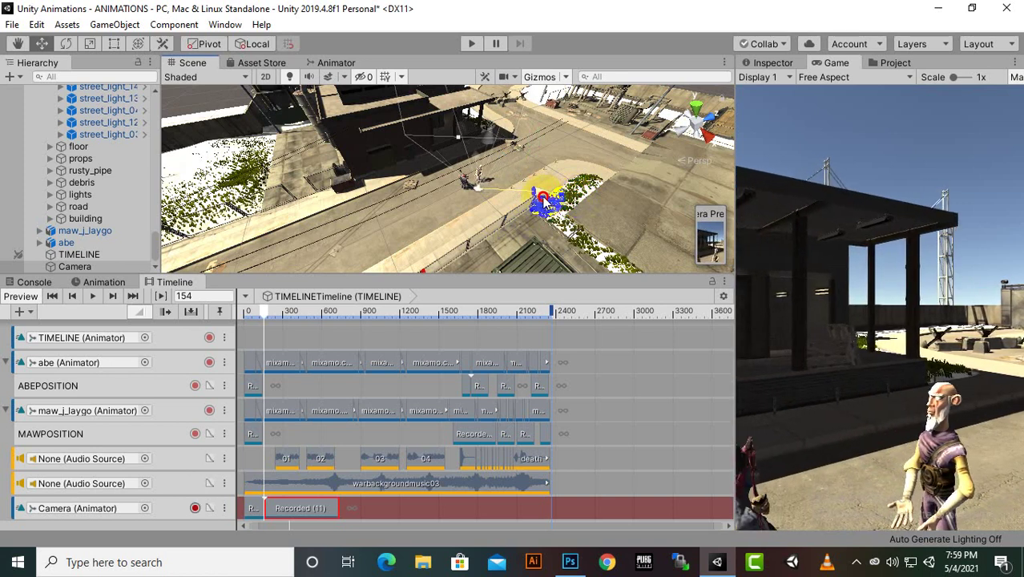
drag(542, 205, 480, 185)
click(446, 292)
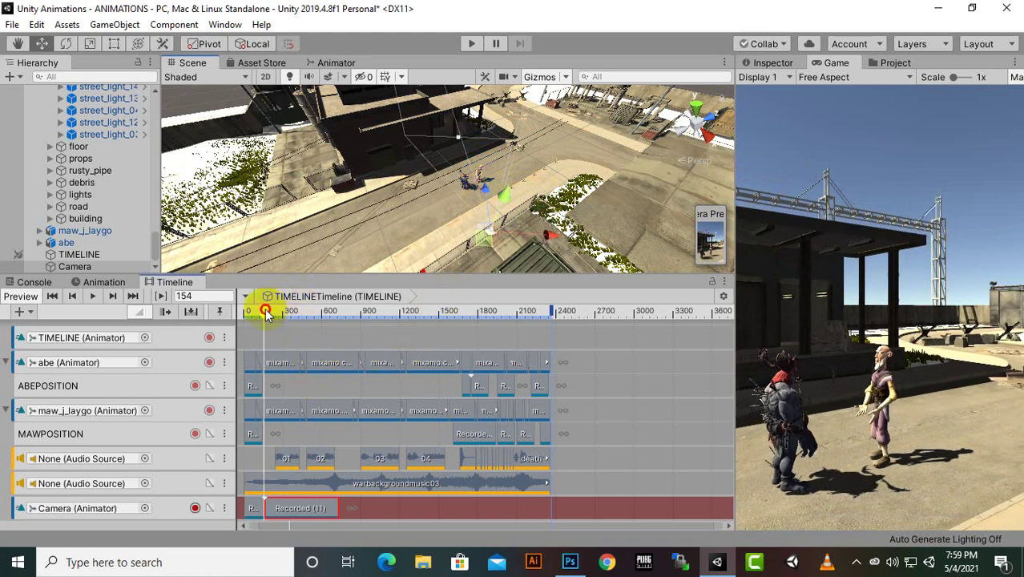
Move the playhead to frame 479 and push the Camera forward into a closer shot of the bald character
drag(266, 313, 307, 327)
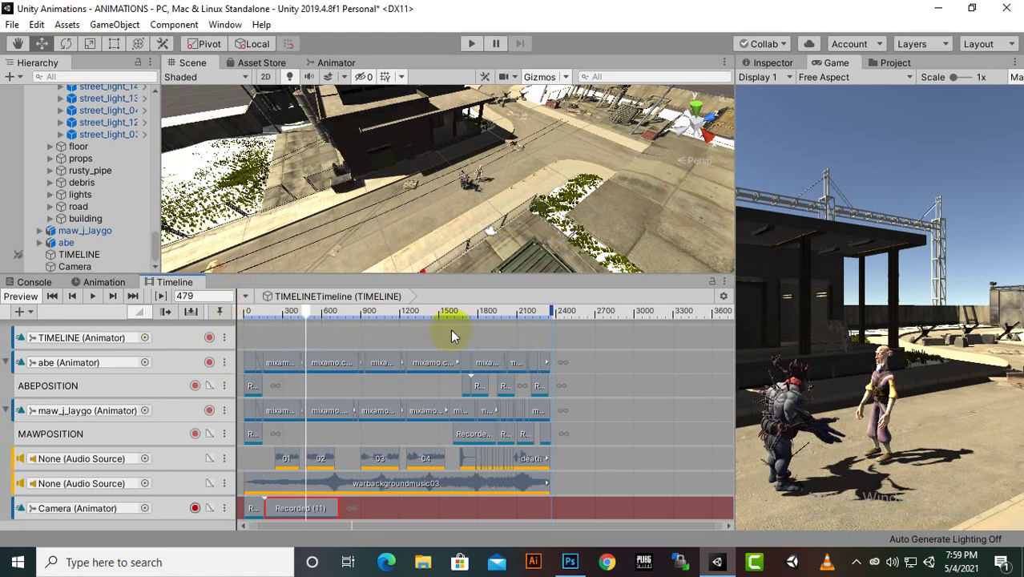
click(101, 264)
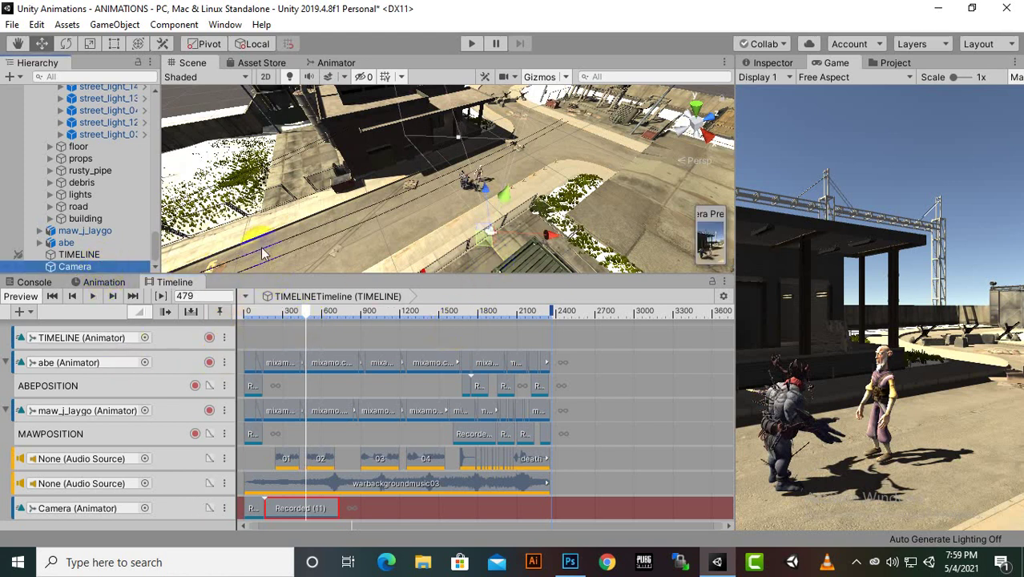
click(481, 186)
drag(476, 170, 488, 138)
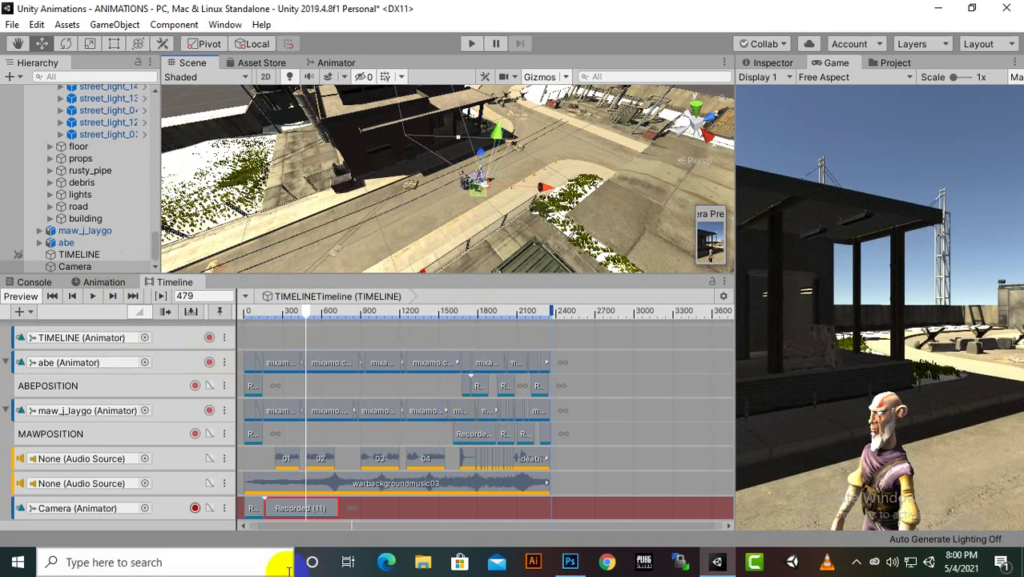
Shorten the second recorded Camera clip so that it ends at the playhead on frame 479
right_click(317, 508)
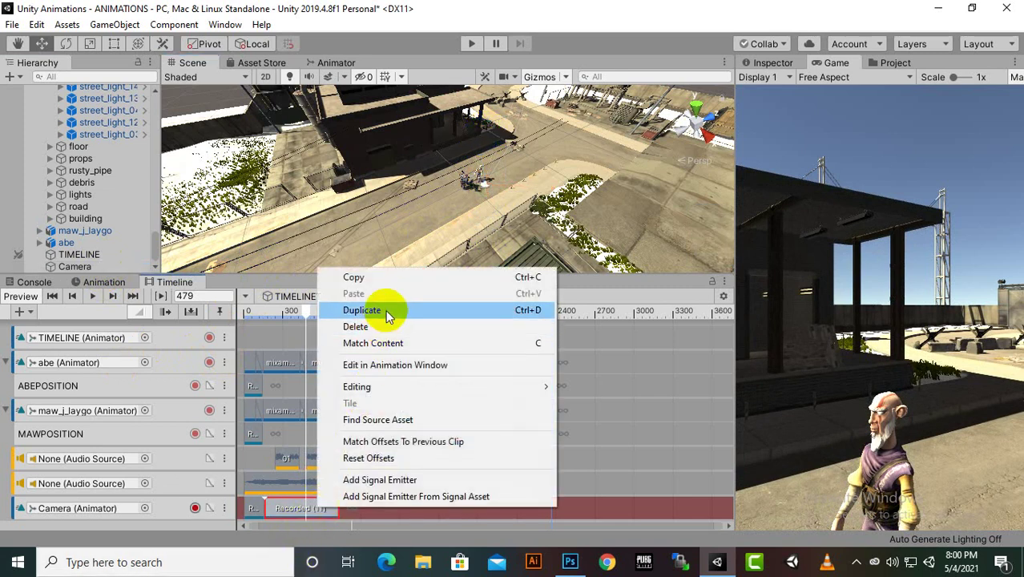
click(299, 511)
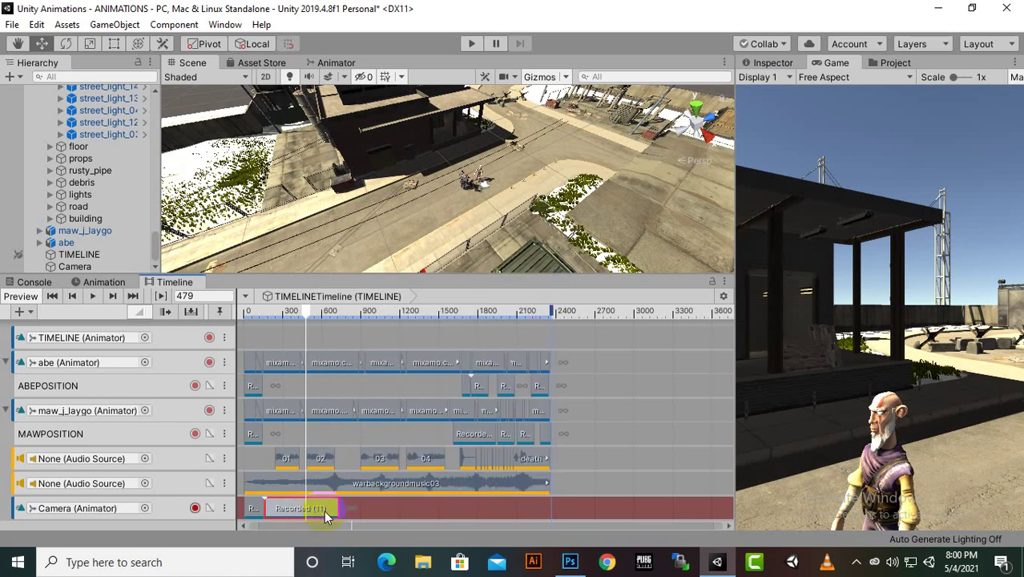
drag(336, 509, 305, 513)
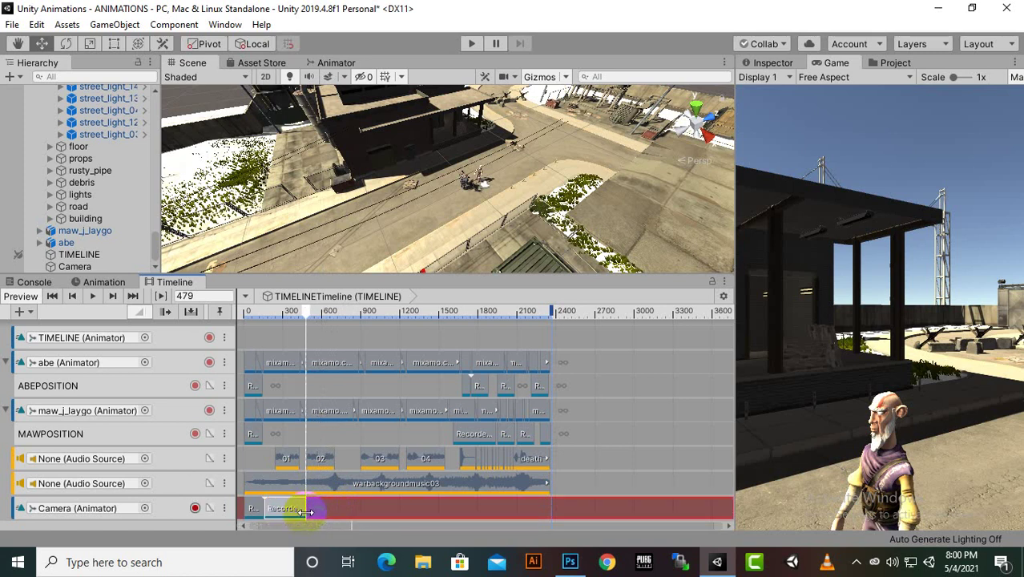
click(334, 506)
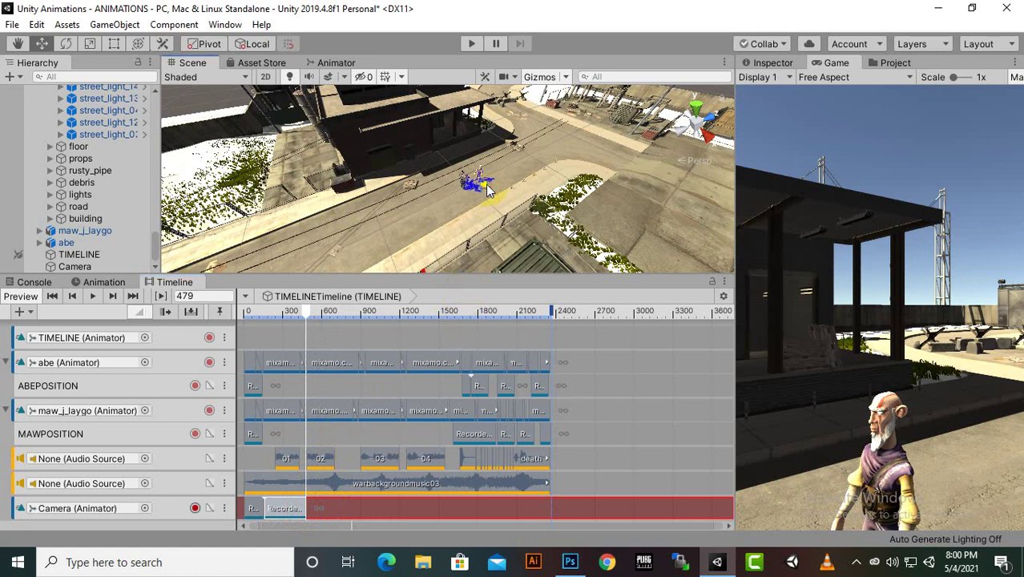
Record a third Camera clip from frame 479, moving the Camera sideways and rotating it toward the horned character
click(485, 185)
drag(486, 185, 558, 188)
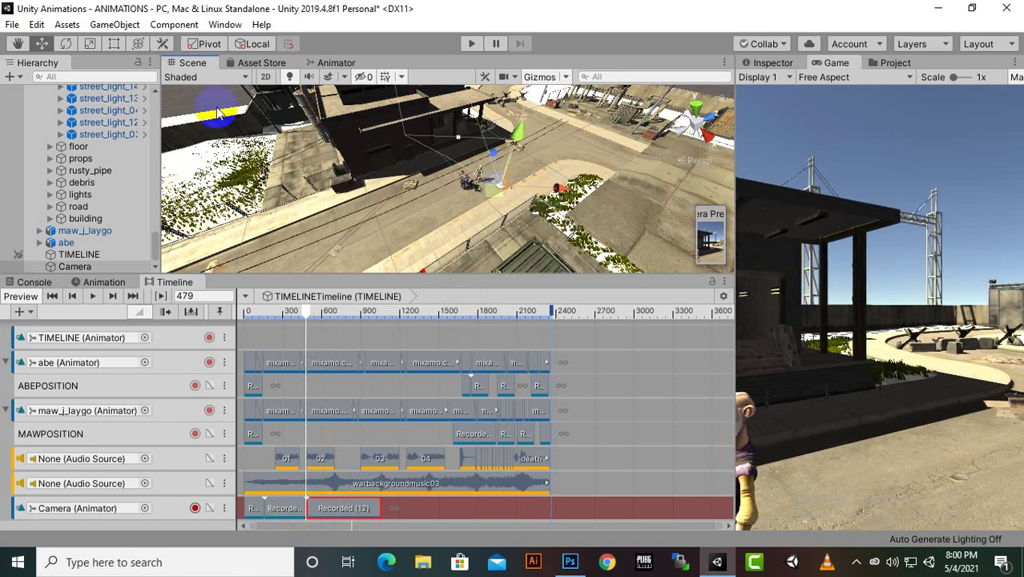
click(69, 44)
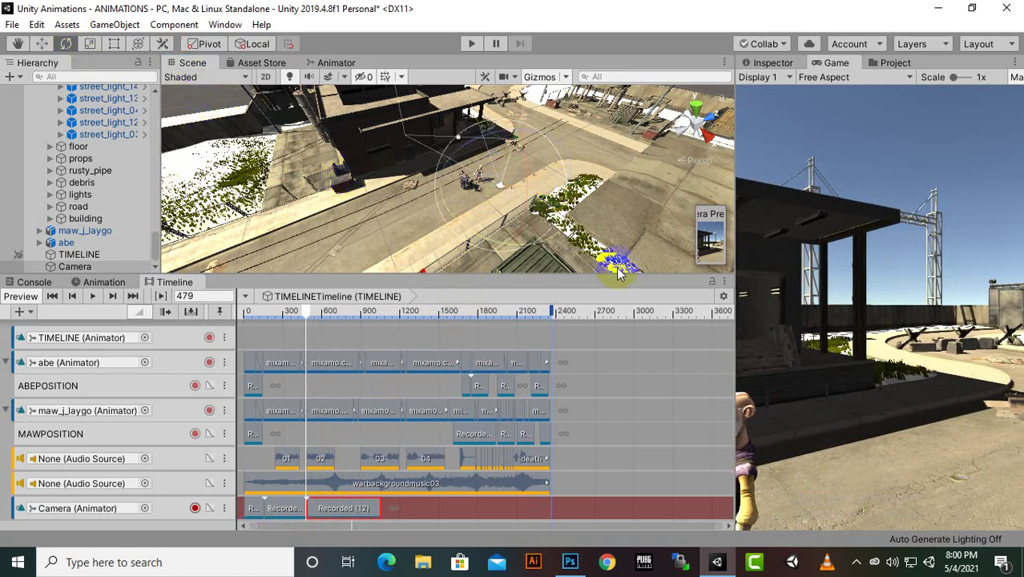
mouse_move(548, 246)
mouse_down()
mouse_move(544, 229)
mouse_move(662, 201)
mouse_up()
Pull the Camera back from the two characters and rotate it so the horned character is near the center of the shot
click(42, 43)
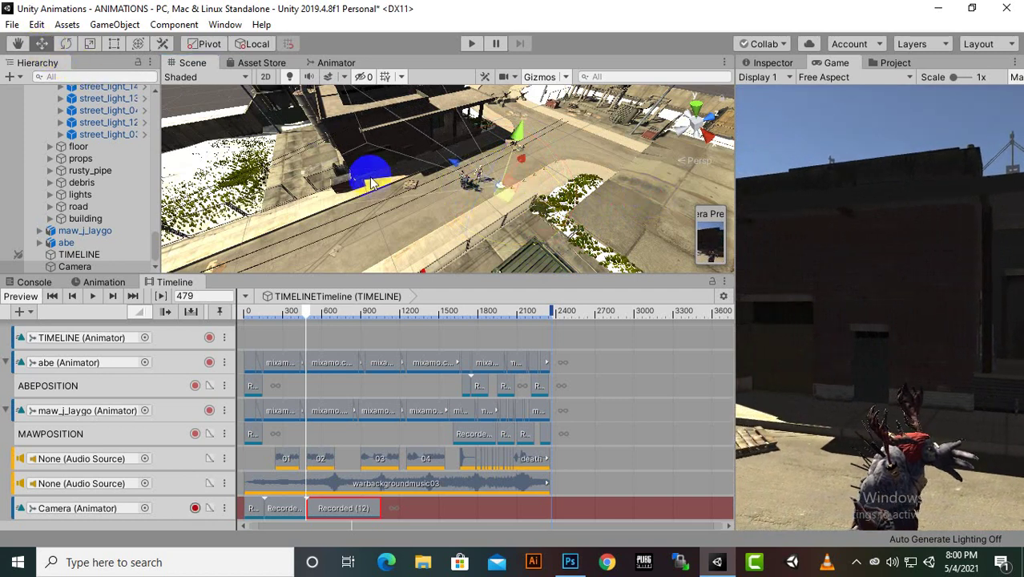
drag(370, 183, 573, 166)
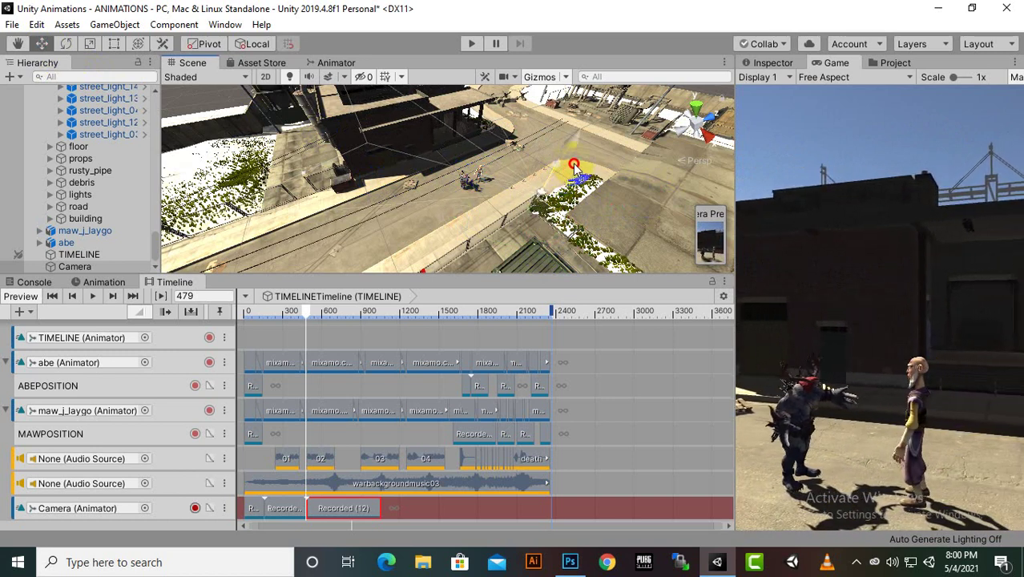
click(71, 44)
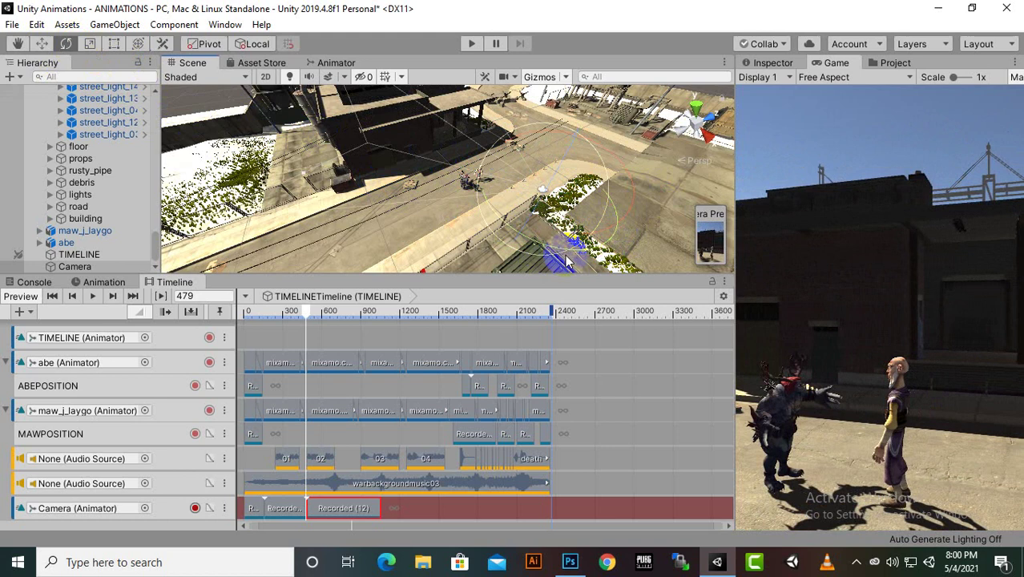
drag(567, 250, 606, 275)
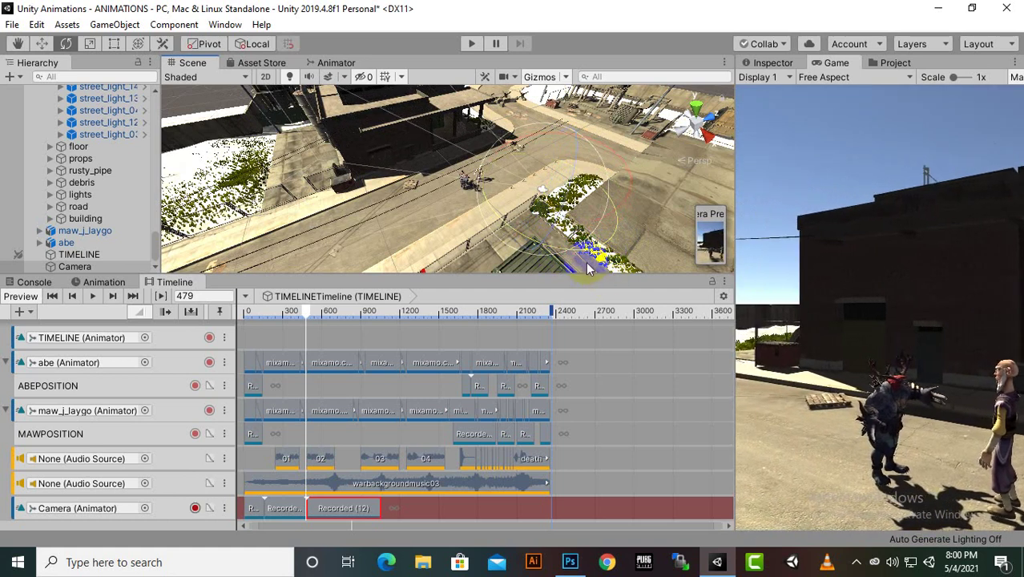
Move the timeline playhead to frame 895
click(307, 299)
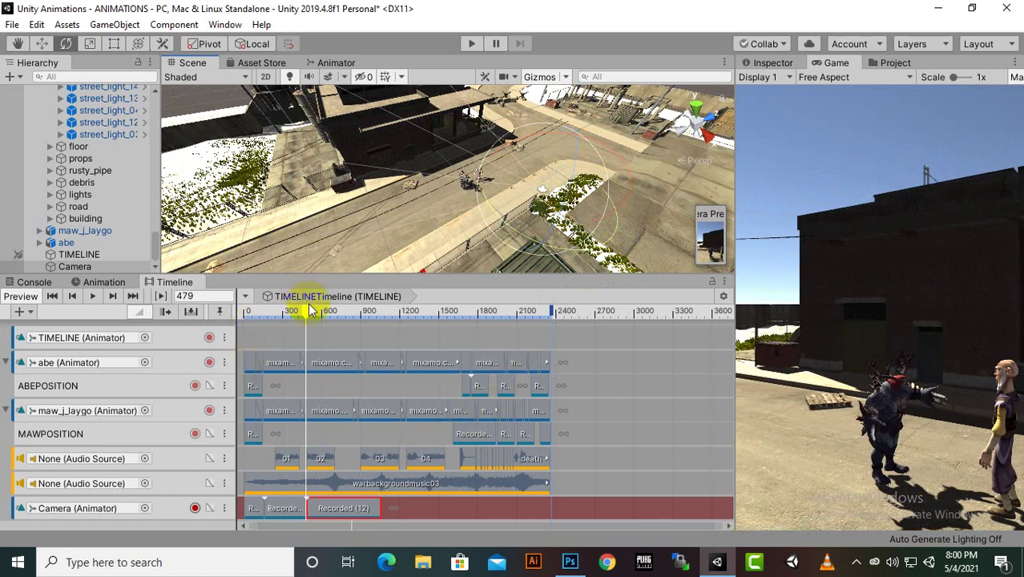
click(309, 310)
drag(310, 310, 363, 319)
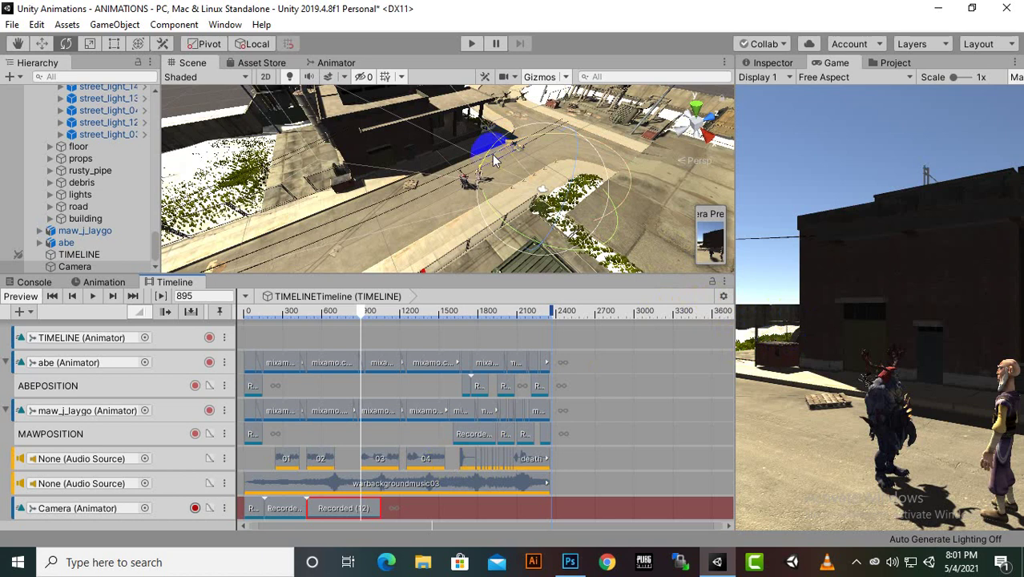
Move the Camera in close to the horned character at frame 895, and shorten the third Camera clip to end there
click(41, 44)
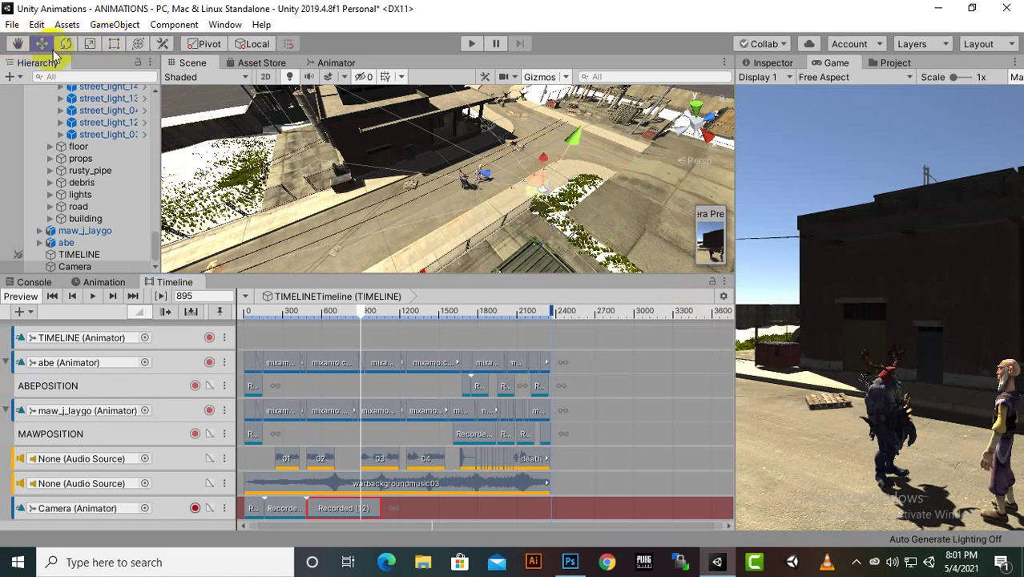
click(487, 177)
drag(491, 177, 515, 138)
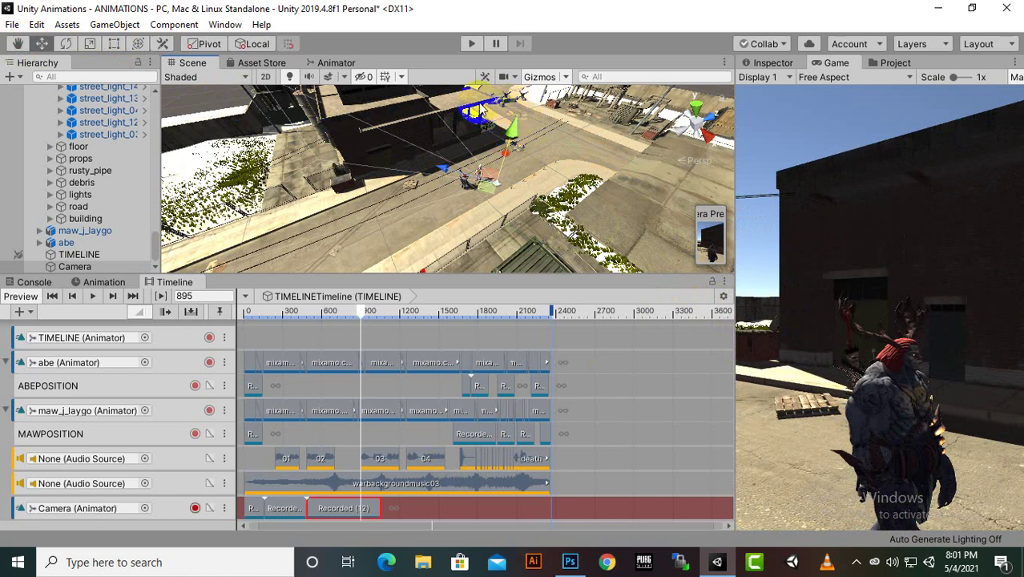
click(436, 165)
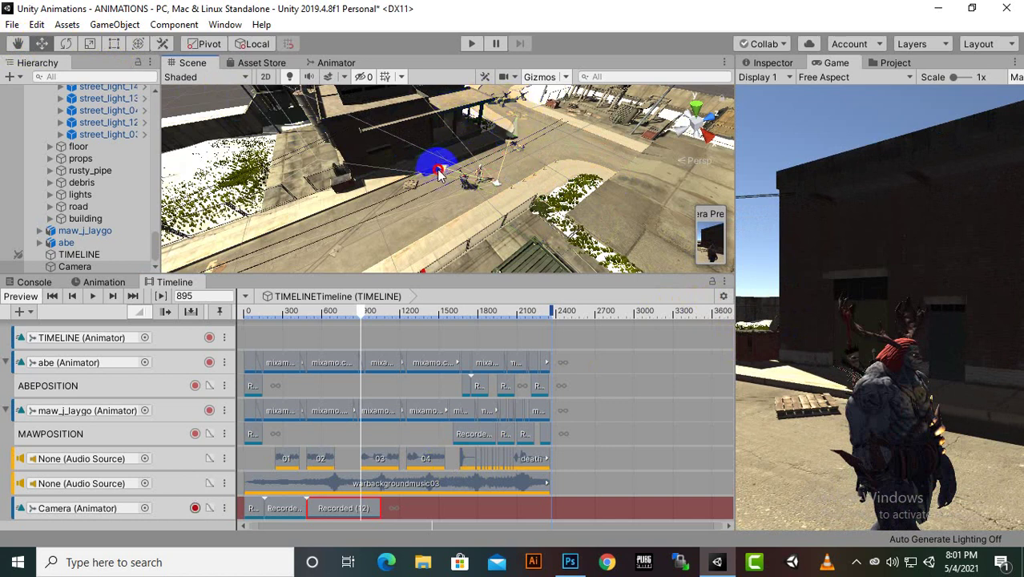
drag(440, 175, 436, 170)
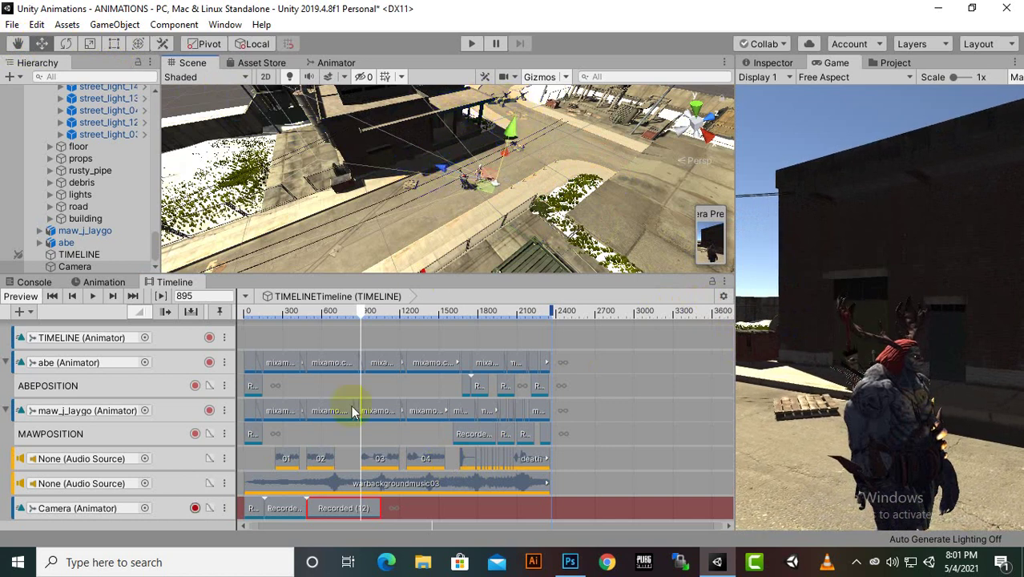
drag(375, 502, 358, 501)
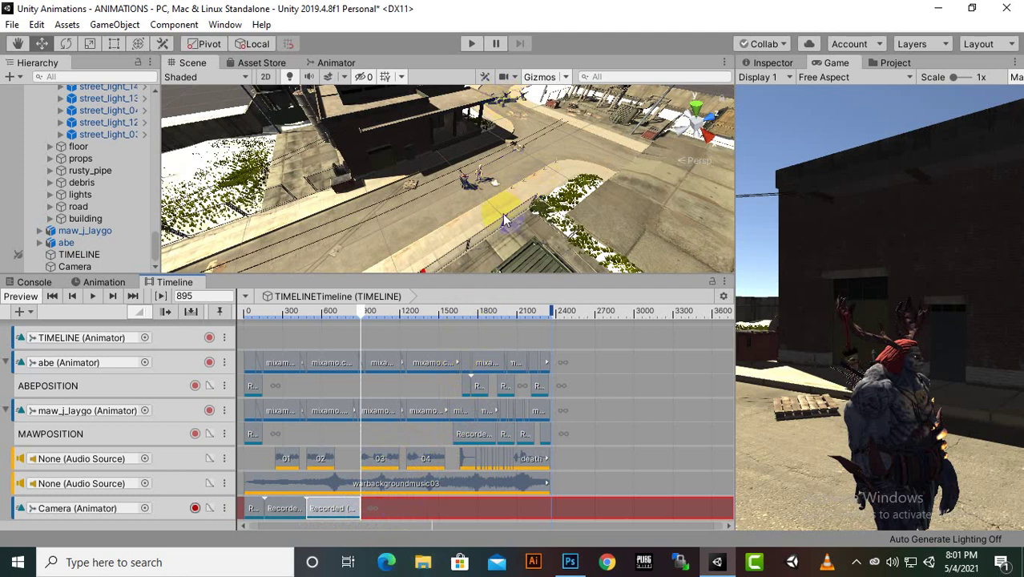
Record a fourth Camera clip from frame 895, moving and rotating the Camera to face the bearded character past the horned character's shoulder
click(494, 189)
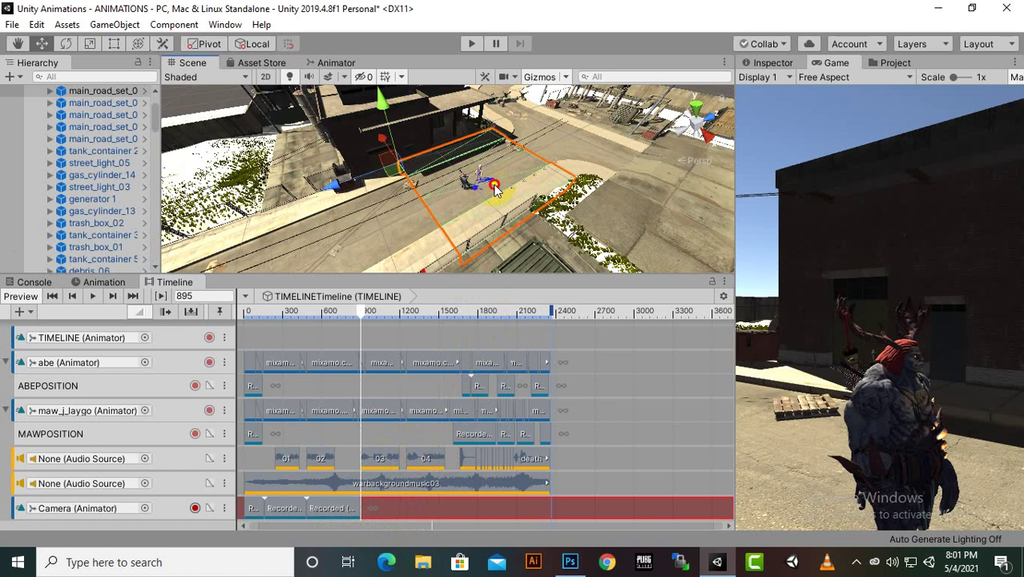
click(494, 189)
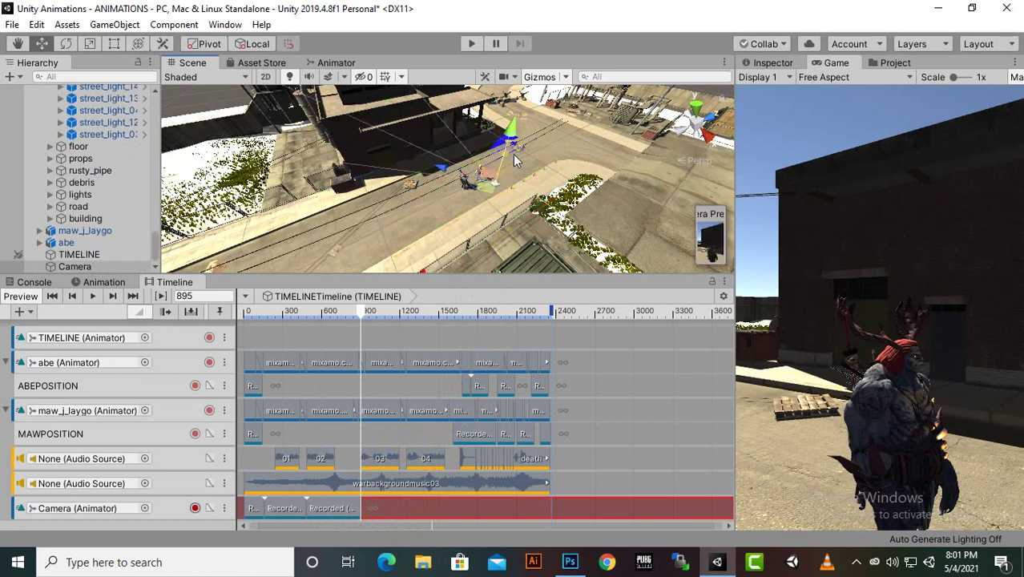
drag(511, 153, 459, 167)
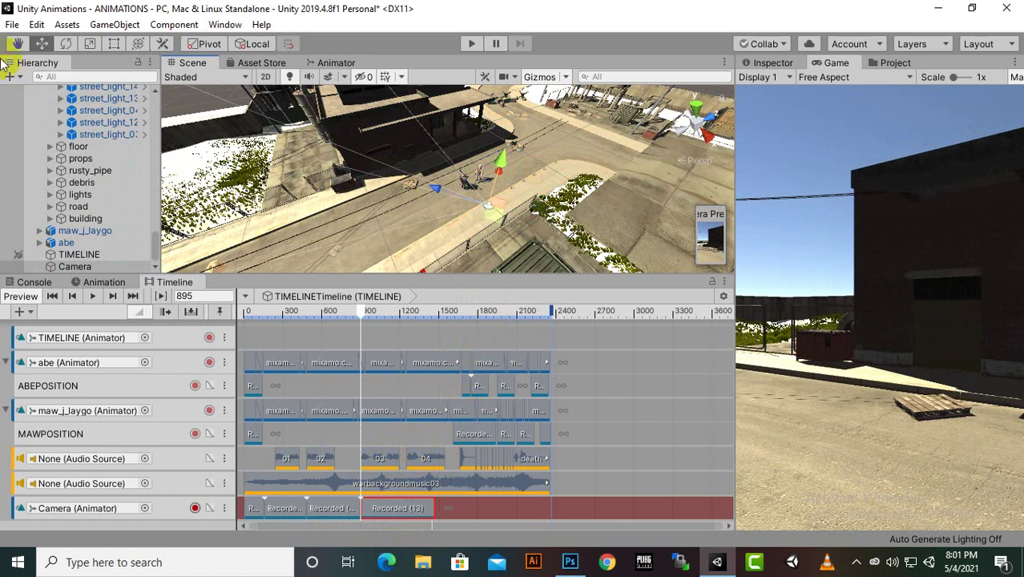
click(67, 43)
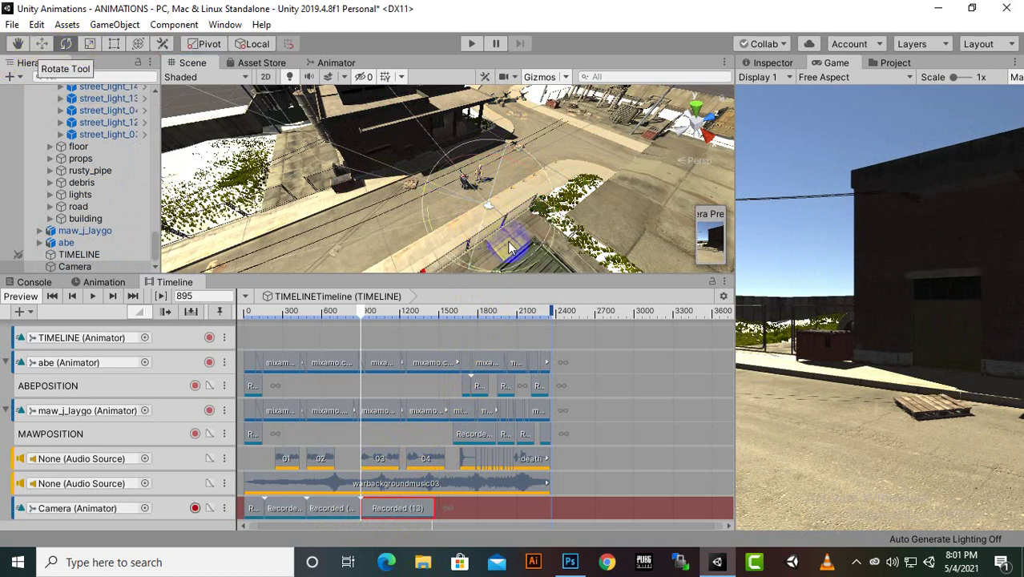
drag(517, 258, 200, 231)
click(40, 43)
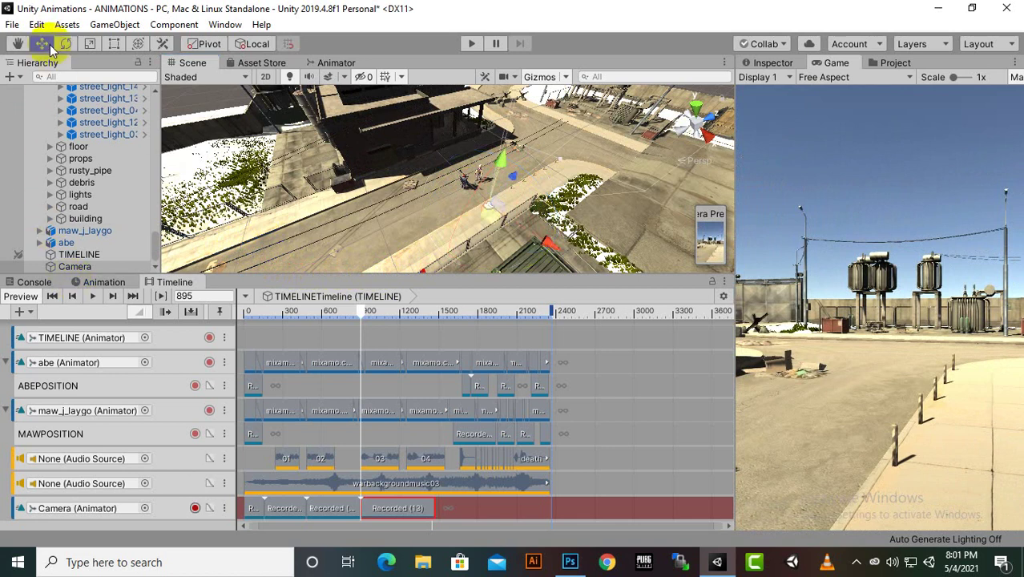
drag(579, 258, 509, 244)
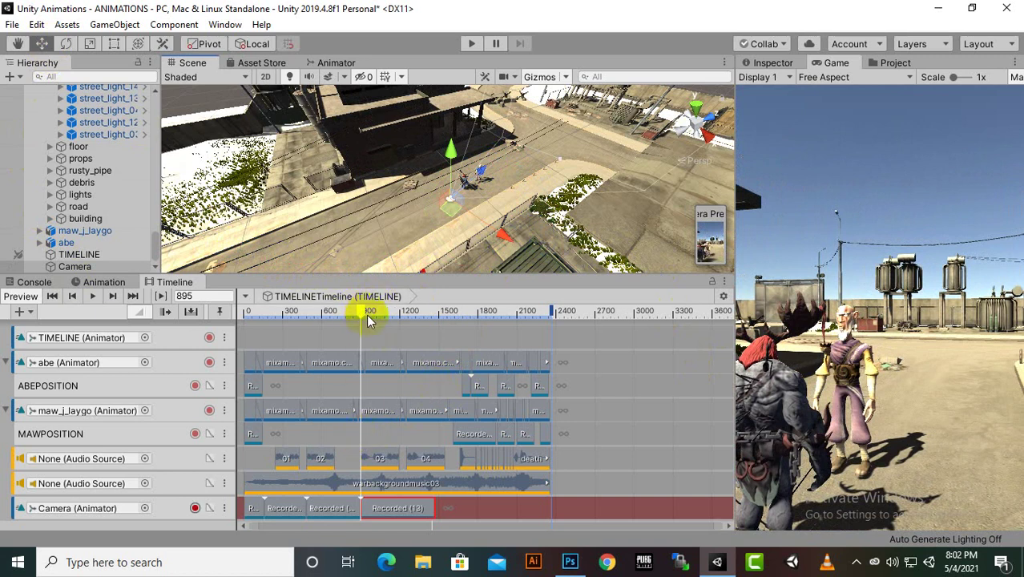
Move the Camera forward to a close shot of the bearded character at frame 1270, and shorten the fourth Camera clip to end there
drag(364, 317, 396, 335)
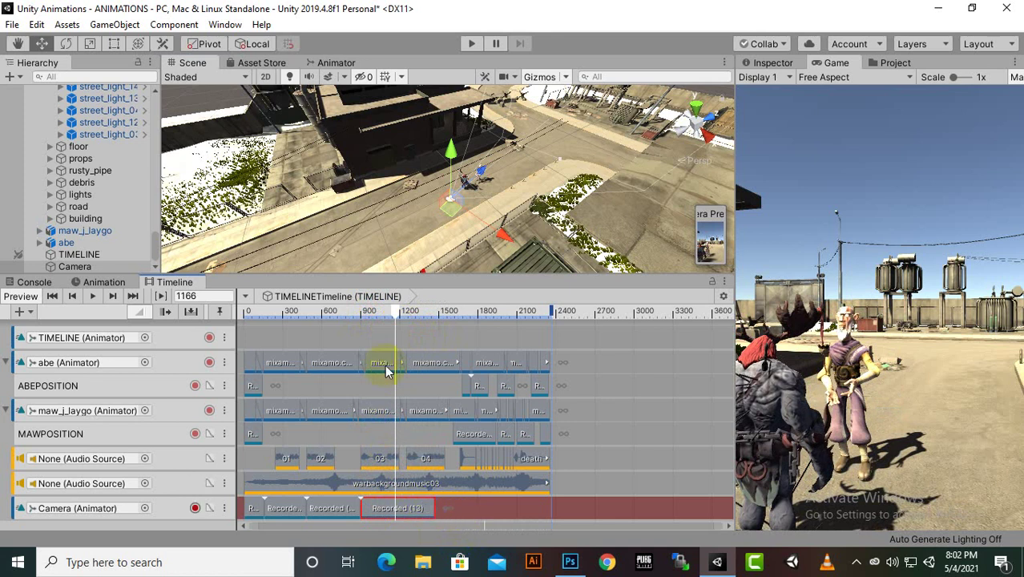
drag(398, 315, 410, 318)
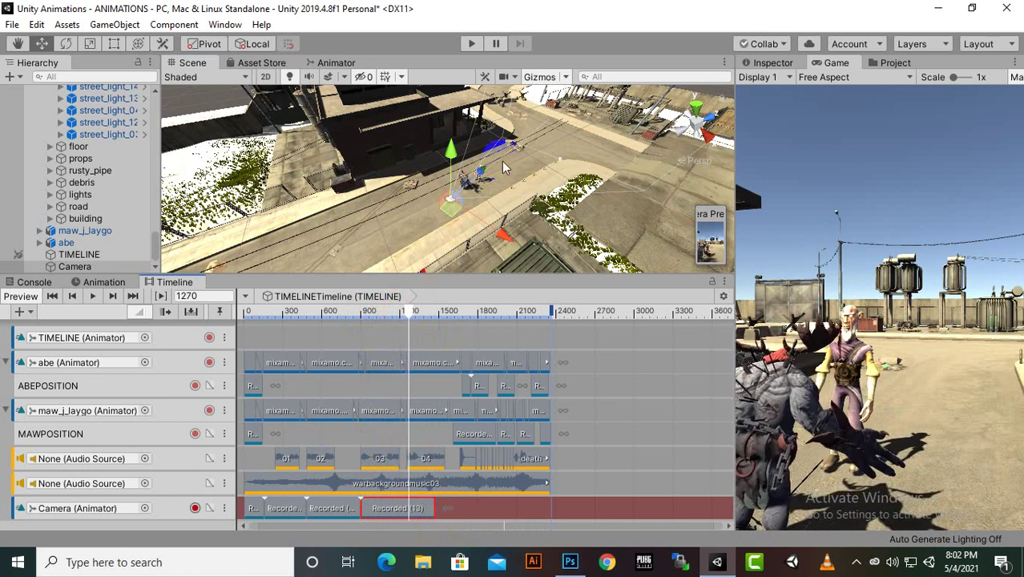
click(485, 173)
drag(485, 173, 535, 178)
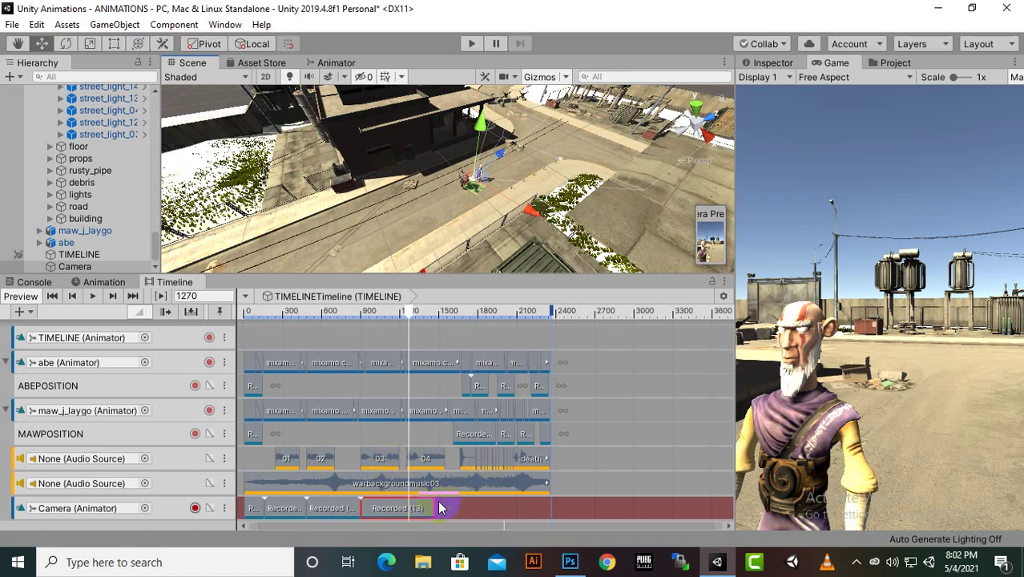
drag(434, 502, 410, 503)
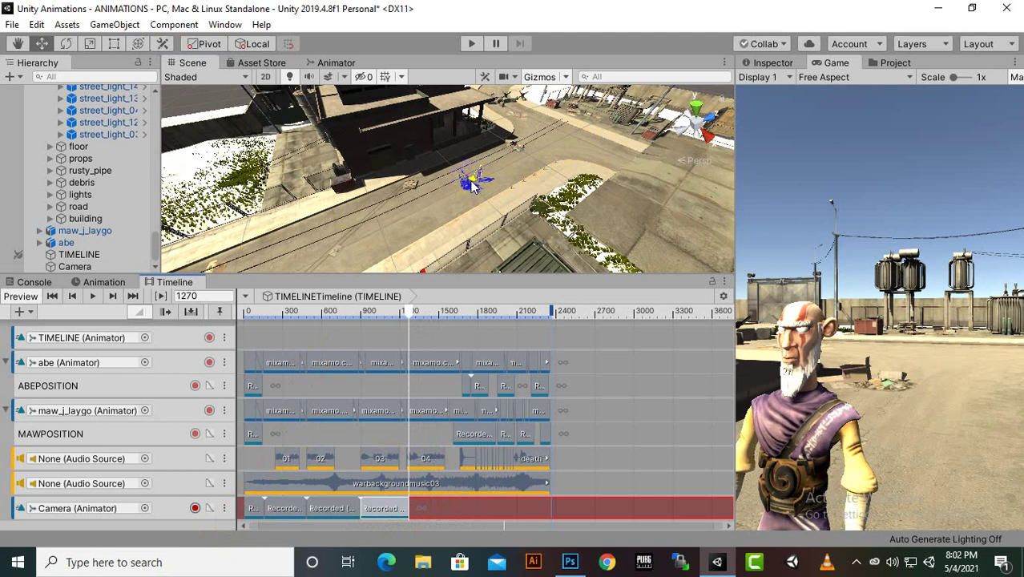
Record a fifth Camera clip from frame 1270, turning the Camera around and moving it behind the bearded character to face the horned one
click(472, 184)
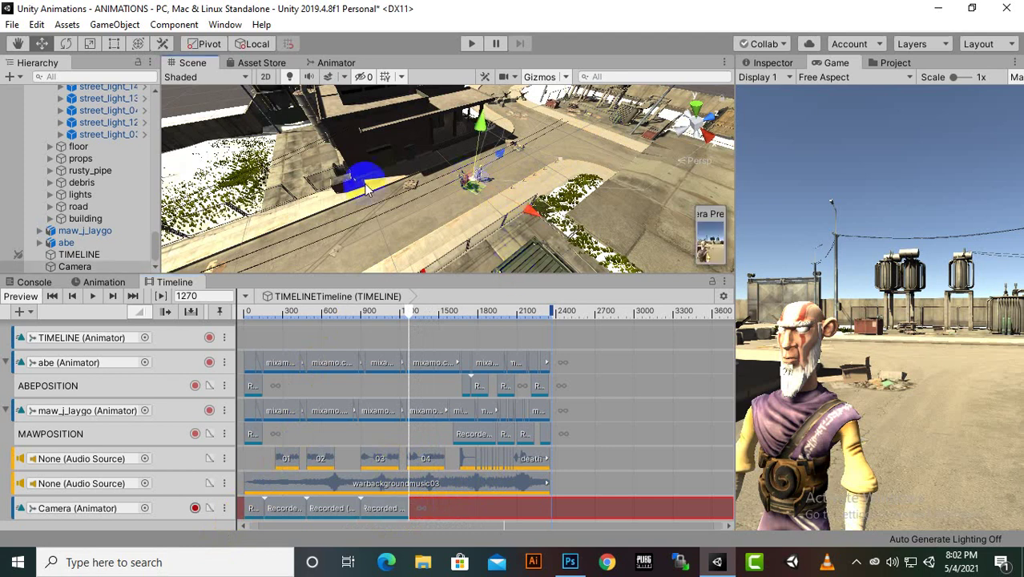
click(67, 44)
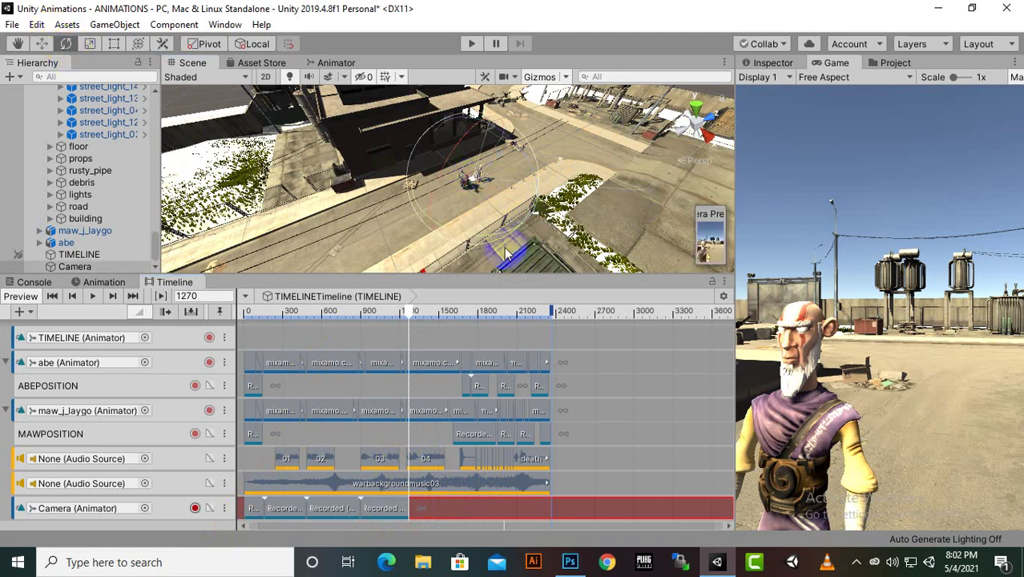
drag(506, 231, 864, 21)
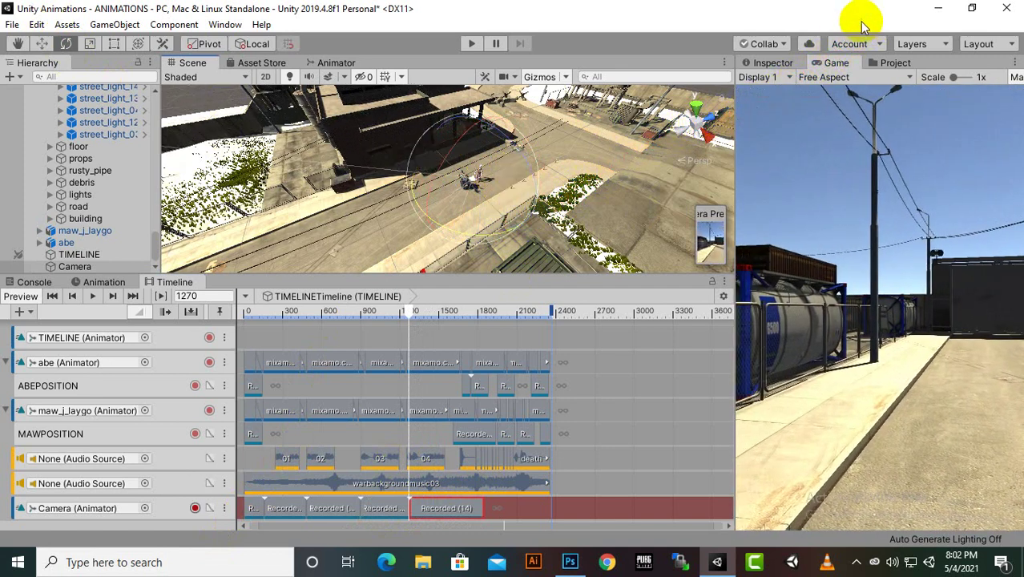
click(41, 44)
drag(439, 225, 502, 196)
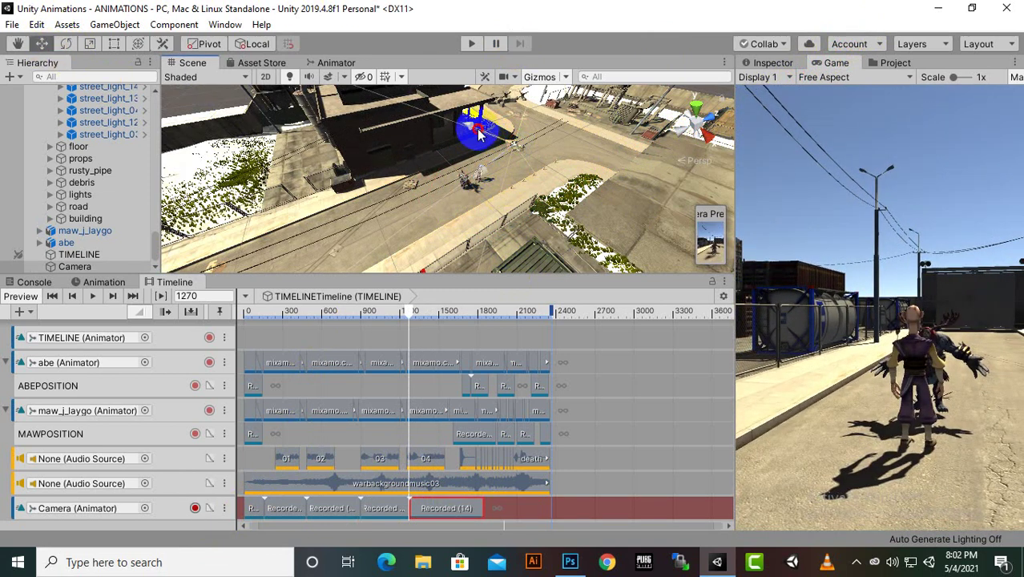
drag(478, 134, 465, 120)
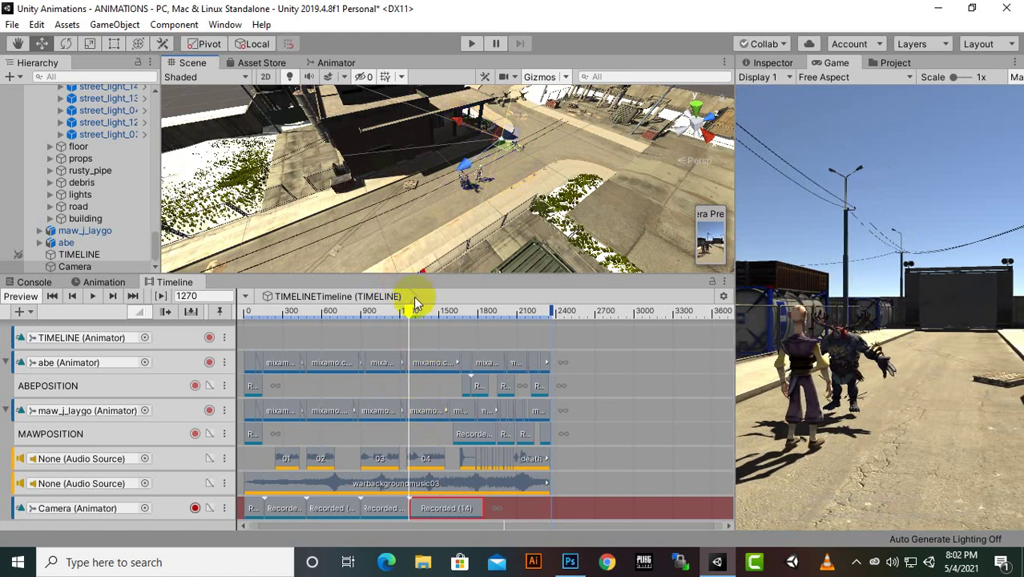
At frame 1565, move the Camera forward and rotate it so the horned character is near the center of the shot
drag(411, 308, 446, 321)
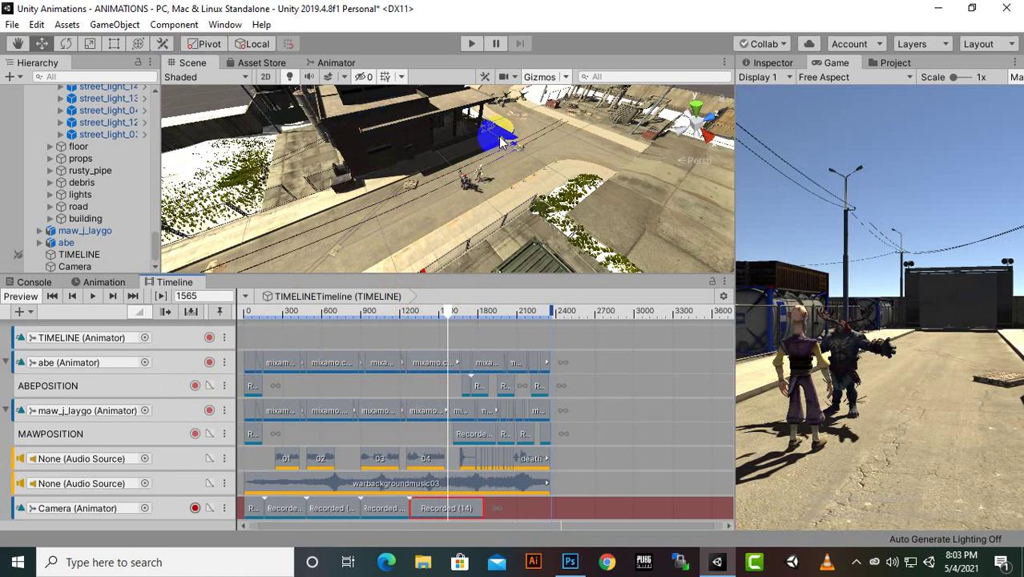
click(500, 141)
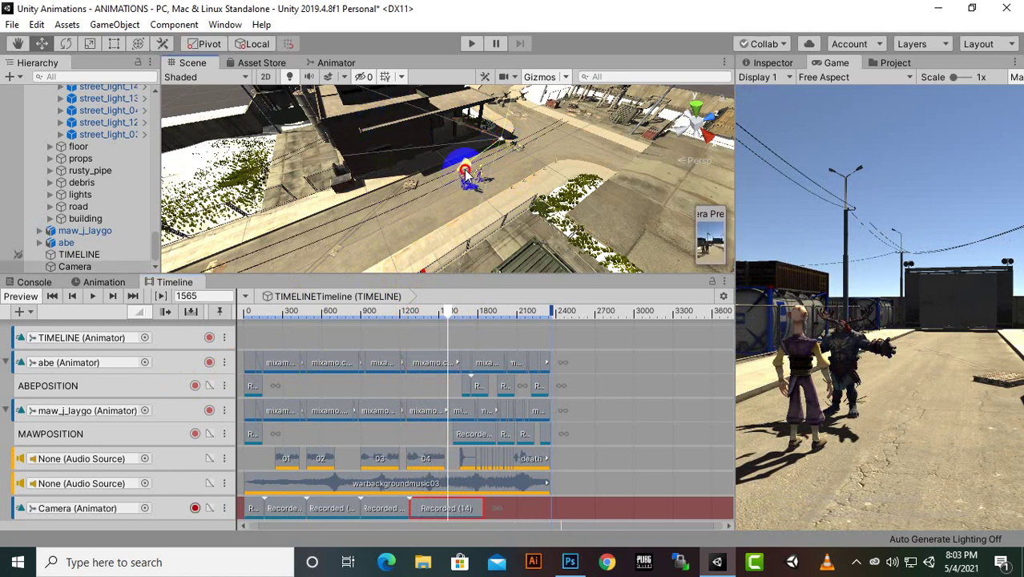
drag(464, 170, 454, 197)
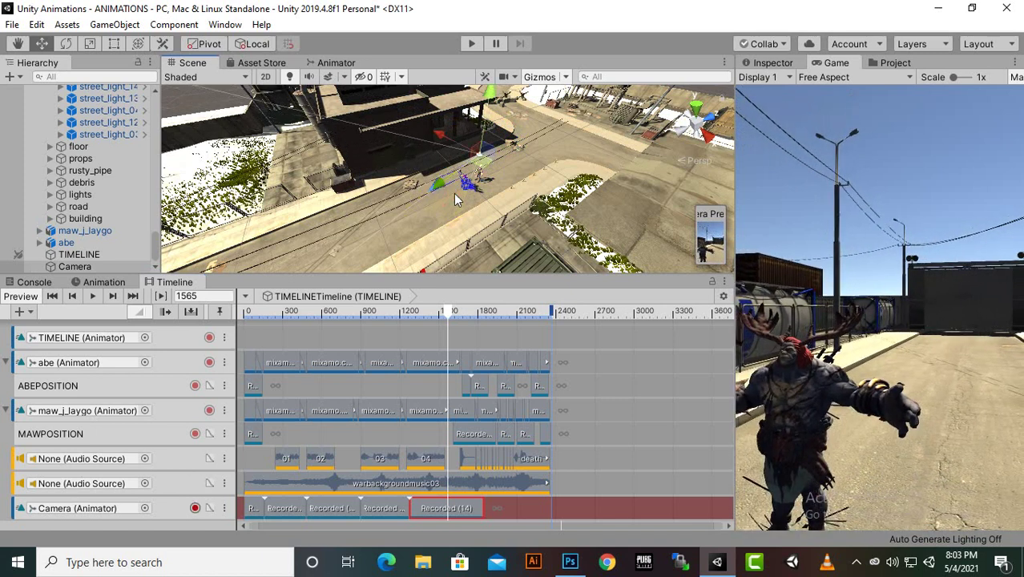
click(66, 45)
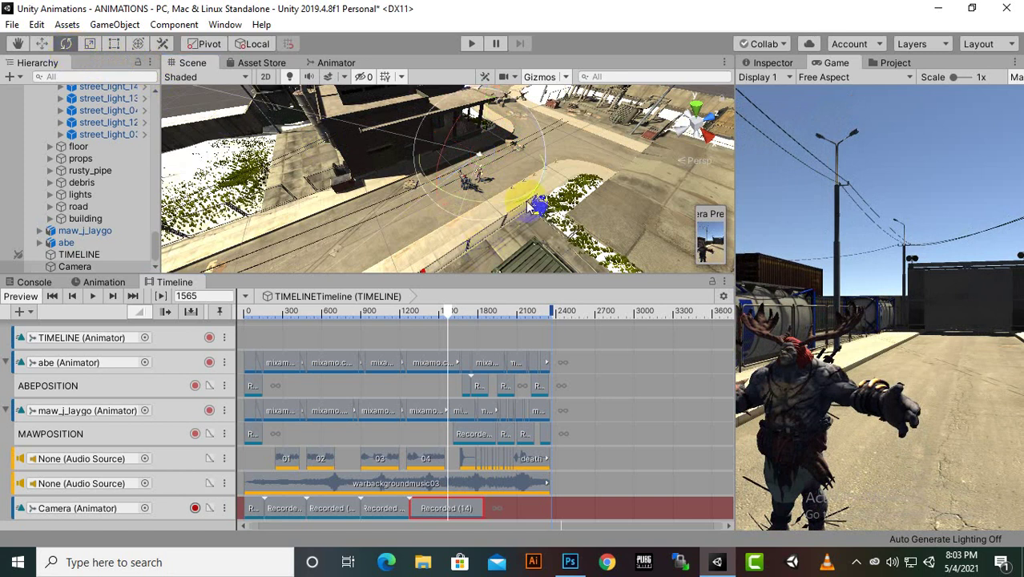
drag(521, 202, 537, 201)
click(536, 202)
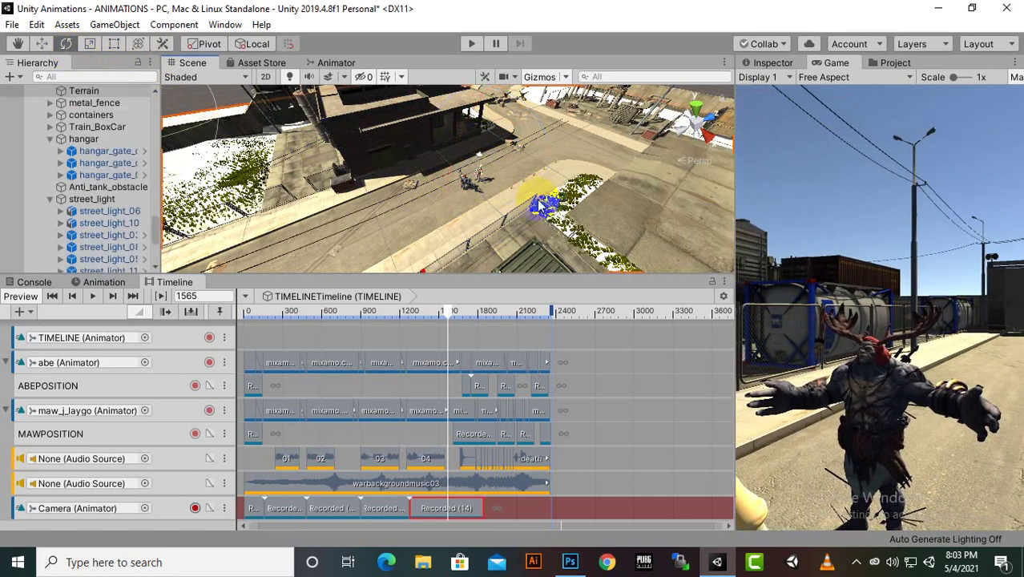
Shorten the fifth recorded Camera clip so that it ends at the playhead on frame 1565
click(491, 508)
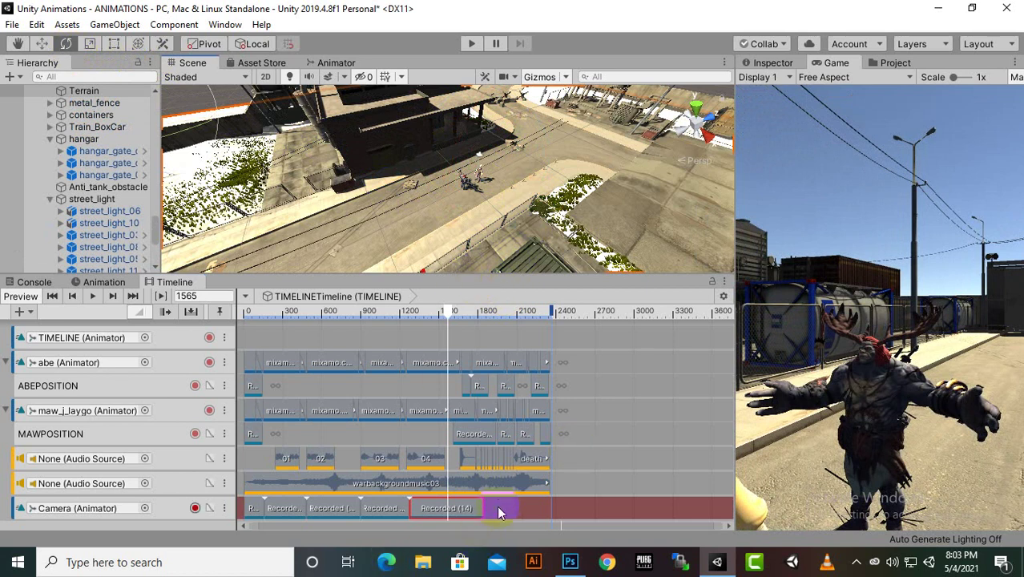
drag(480, 508, 446, 506)
click(485, 510)
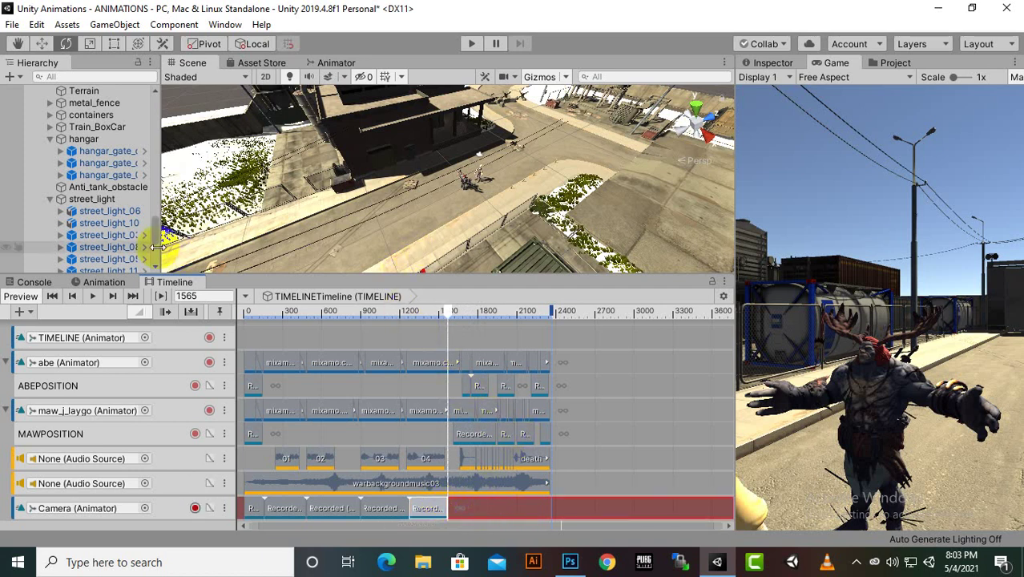
Record a sixth Camera clip from frame 1565, moving the Camera sideways across the road away from the two characters
right_drag(422, 175, 476, 150)
click(476, 151)
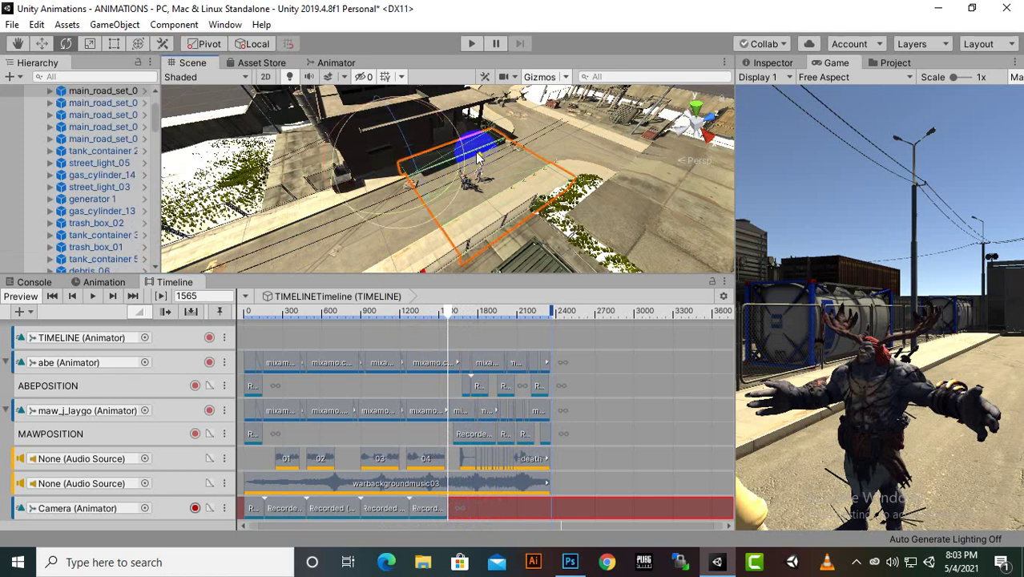
click(480, 154)
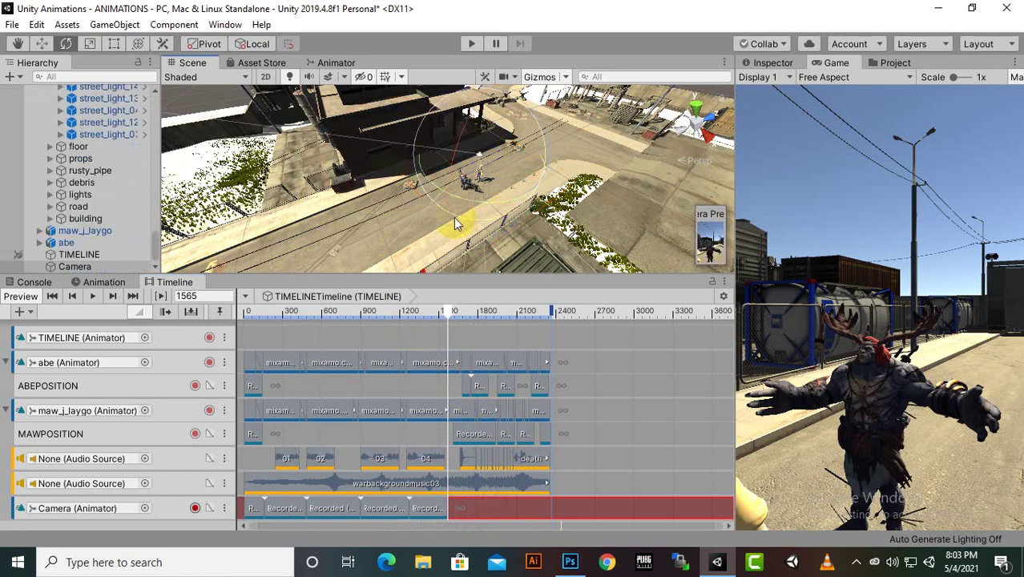
click(103, 267)
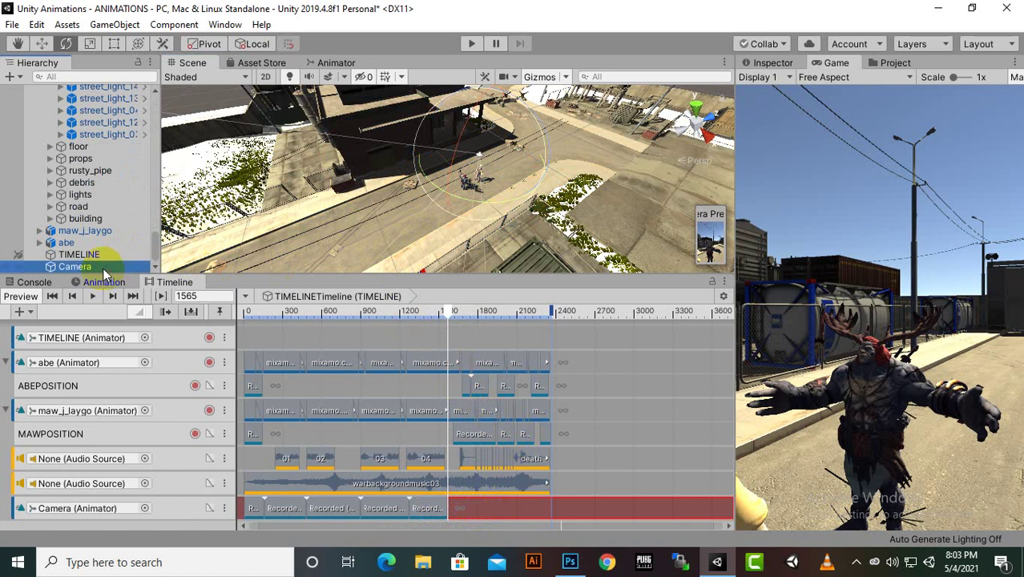
click(42, 43)
drag(497, 195, 474, 169)
click(474, 169)
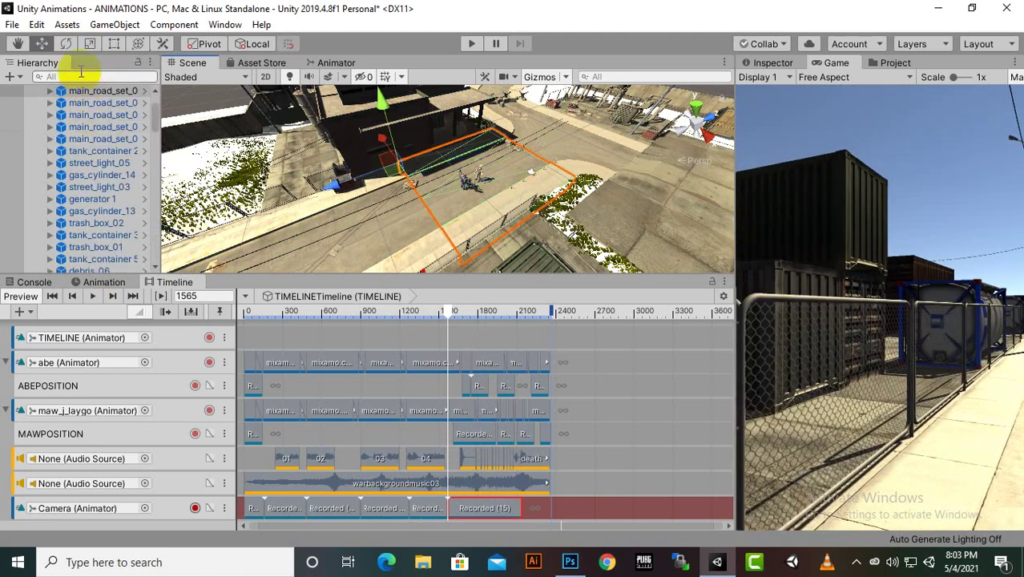
Rotate the Camera at frame 1565 so that both characters are in the shot
click(68, 42)
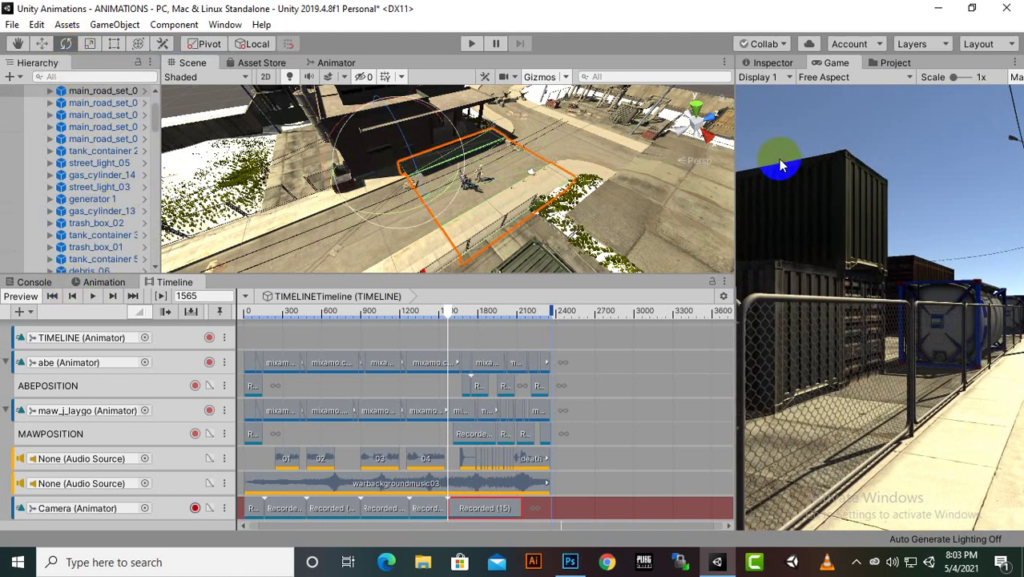
click(530, 178)
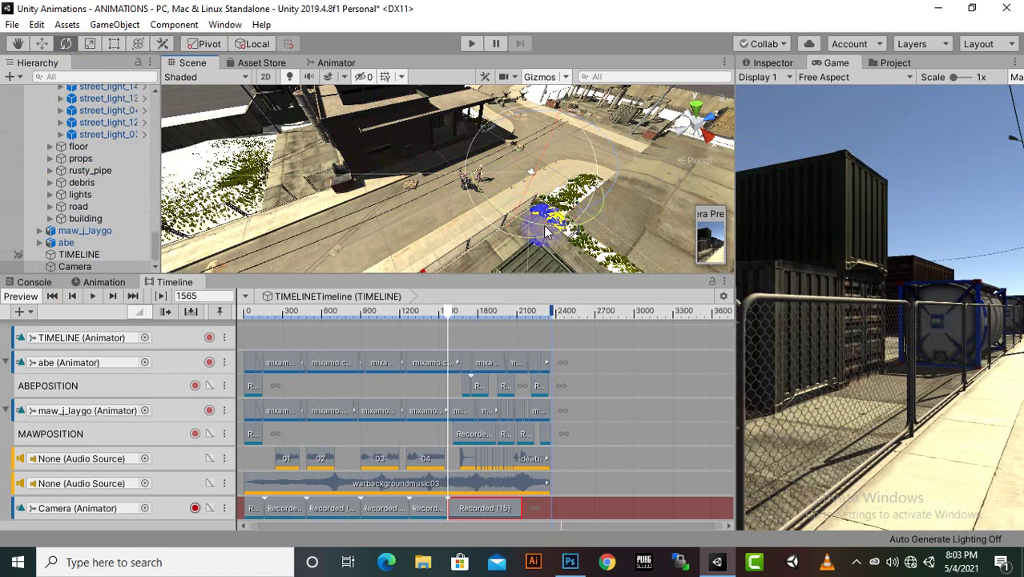
drag(545, 233, 393, 132)
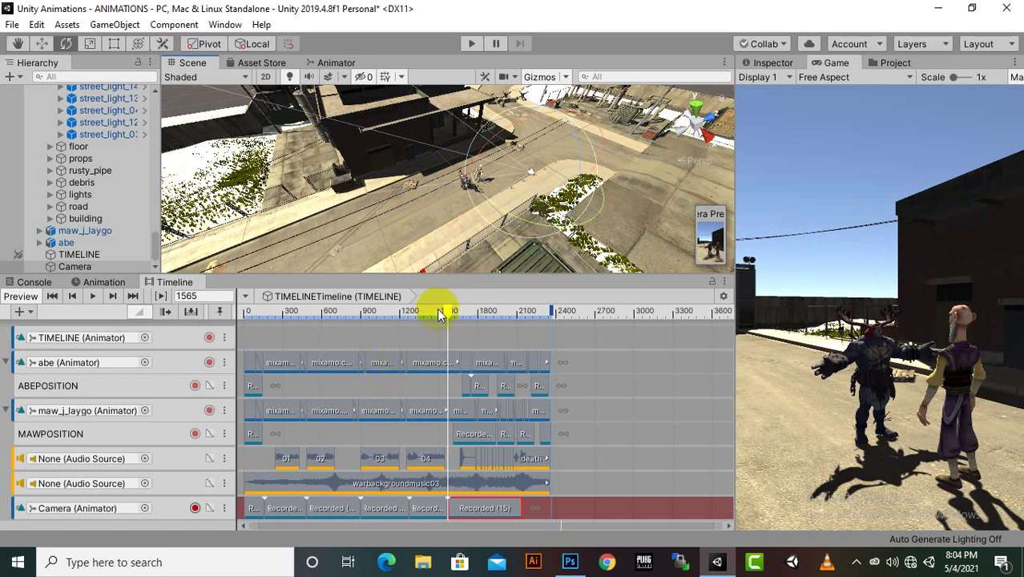
At frame 1657, move the Camera sideways along the road and rotate it back toward the two characters
drag(439, 314, 460, 315)
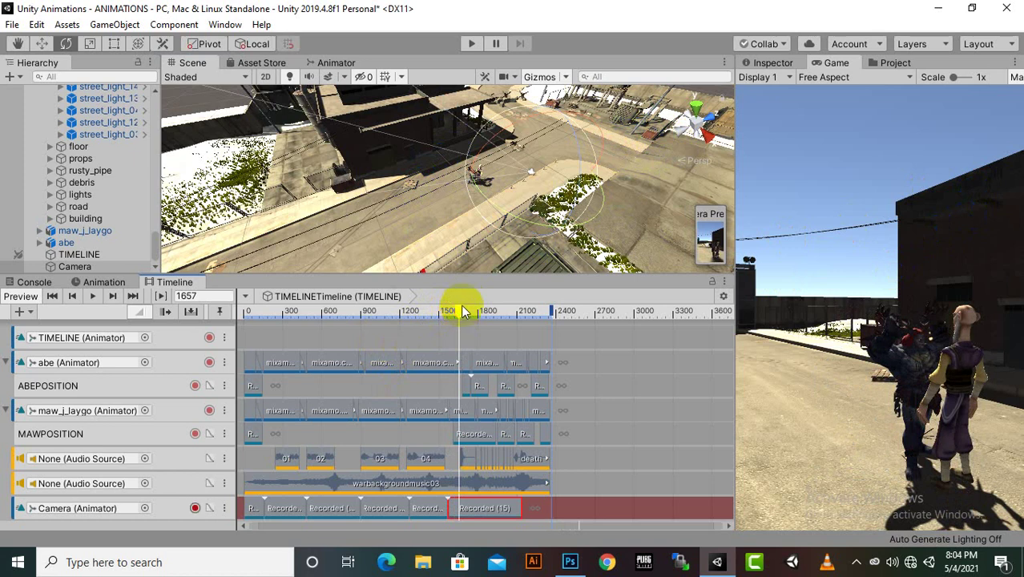
click(41, 44)
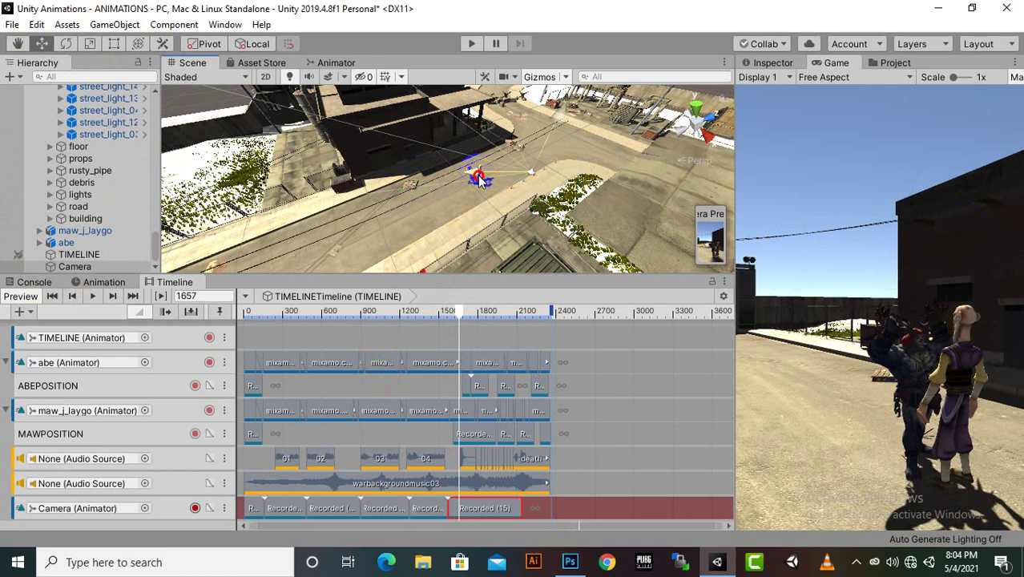
drag(477, 174, 517, 158)
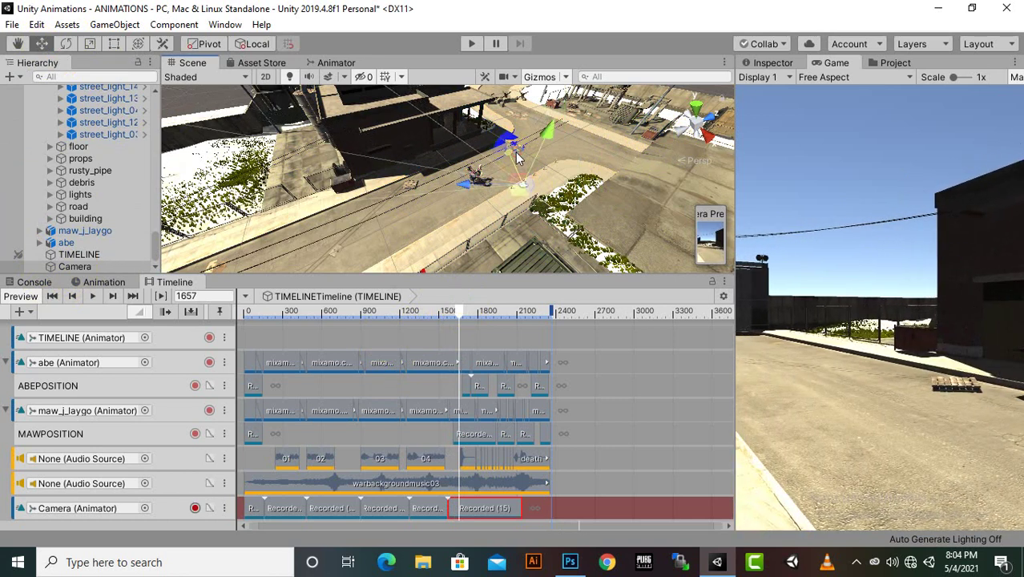
click(66, 44)
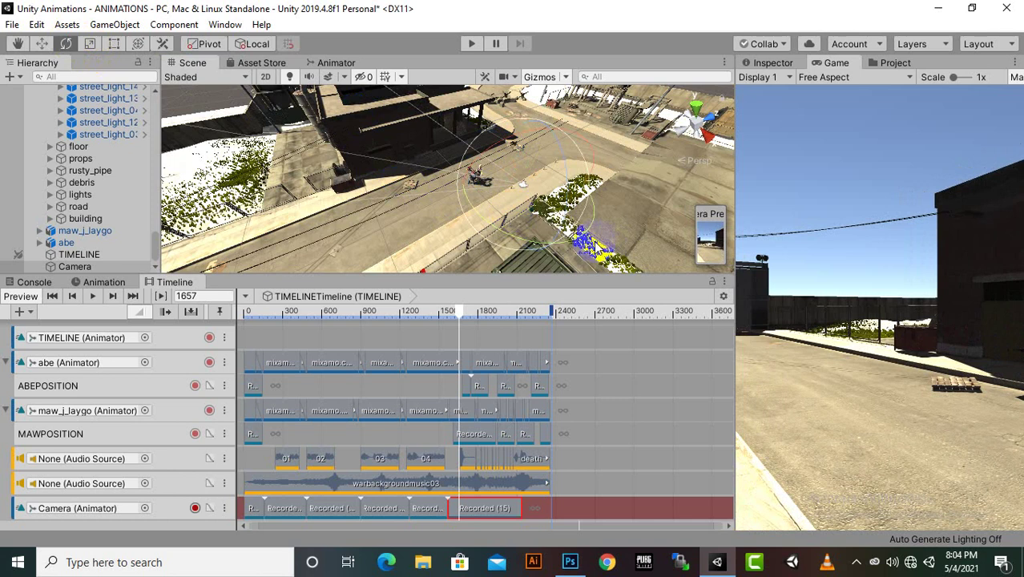
drag(563, 235, 429, 190)
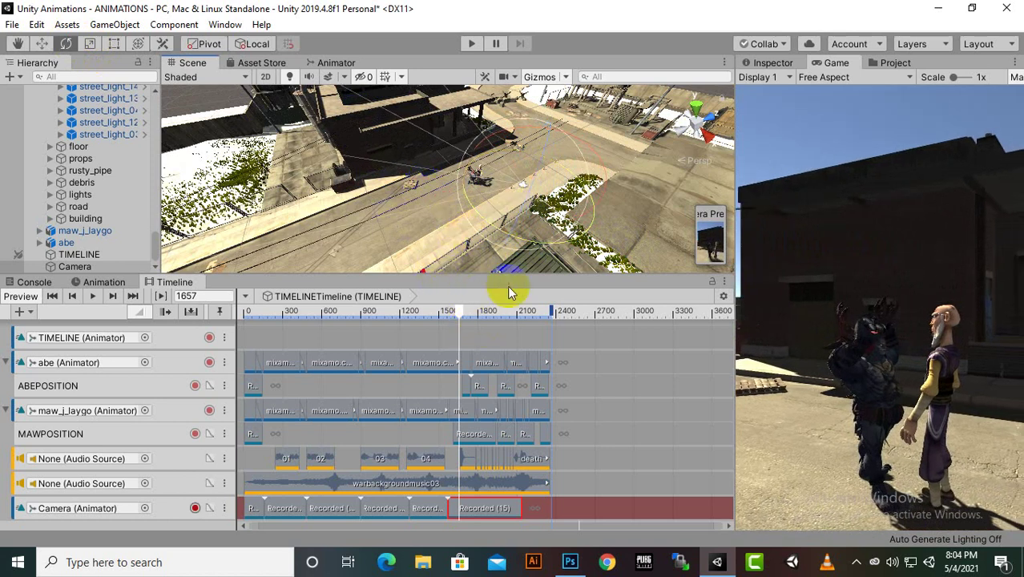
At frame 1905, move the Camera farther sideways and rotate it so both fighting characters are in the shot
drag(460, 310, 495, 319)
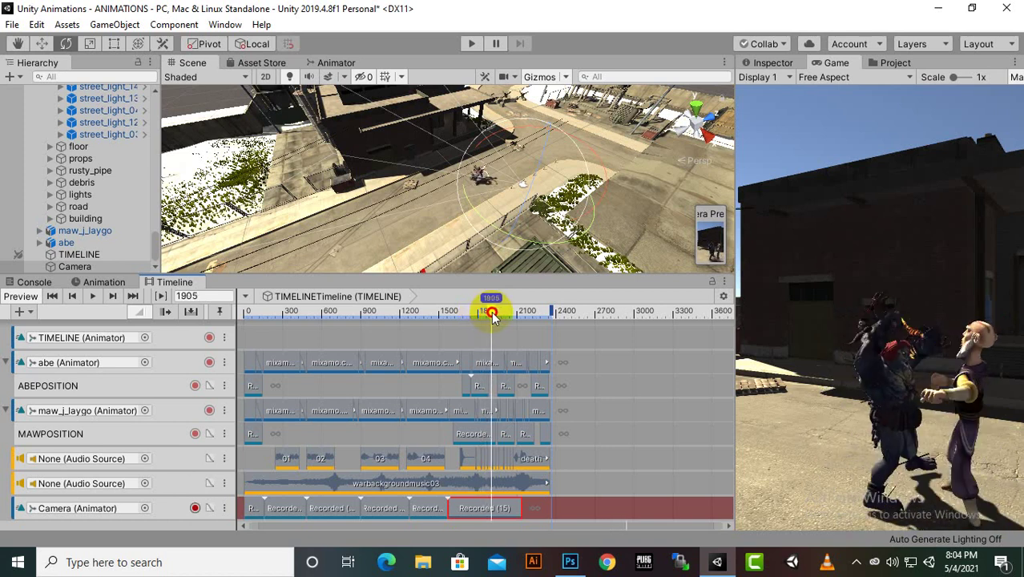
click(41, 44)
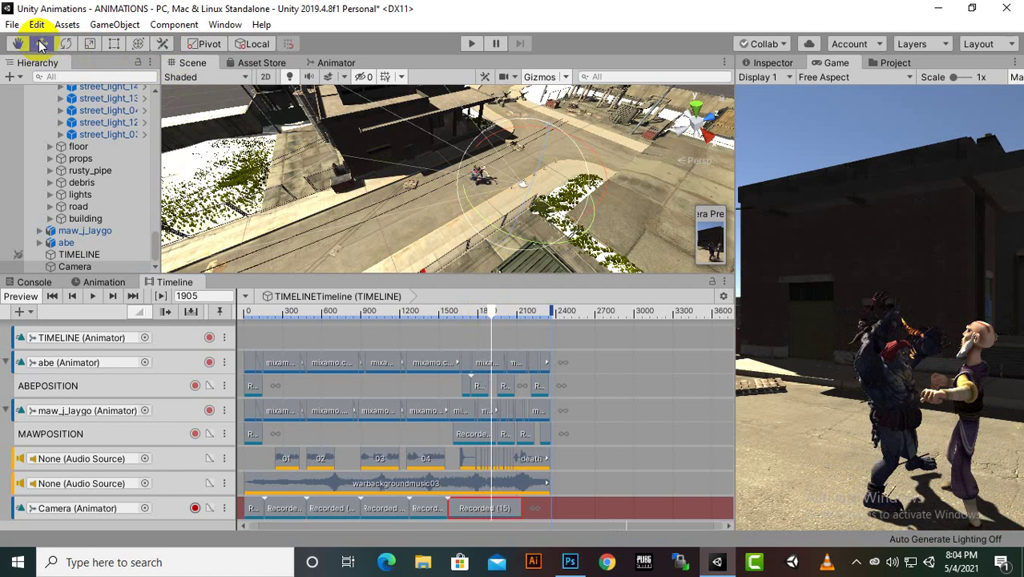
drag(534, 163, 521, 167)
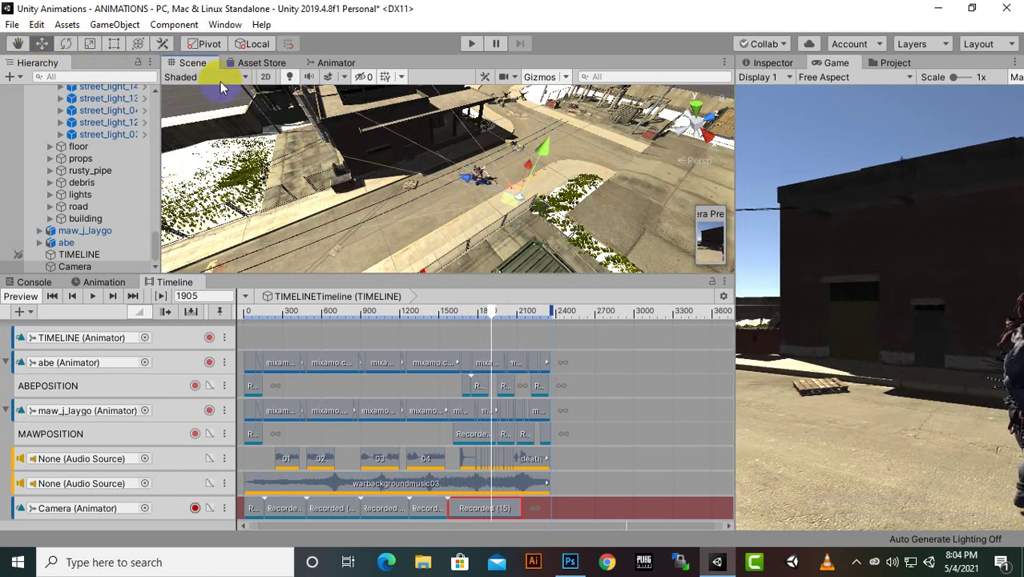
click(66, 43)
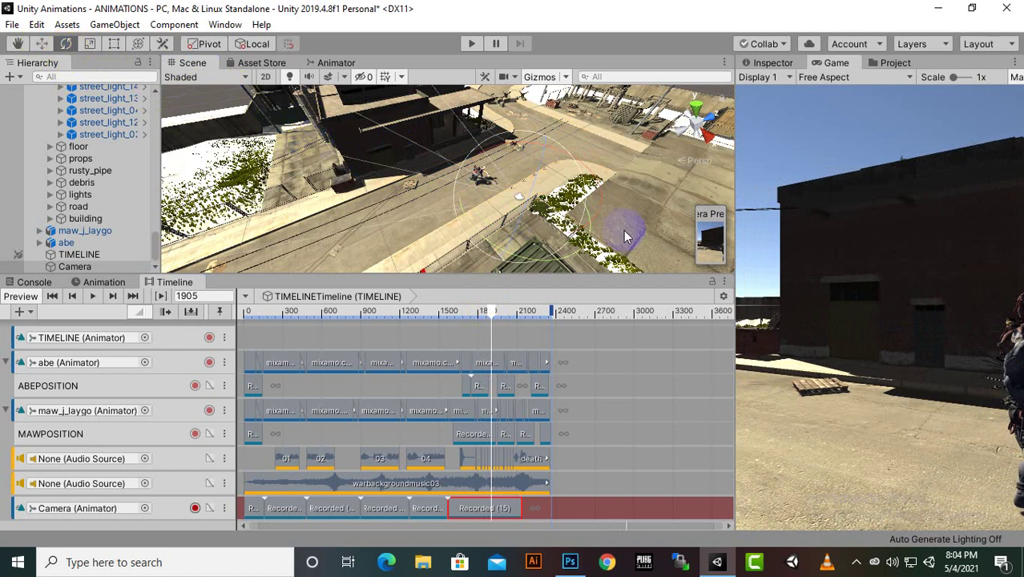
drag(559, 265, 478, 255)
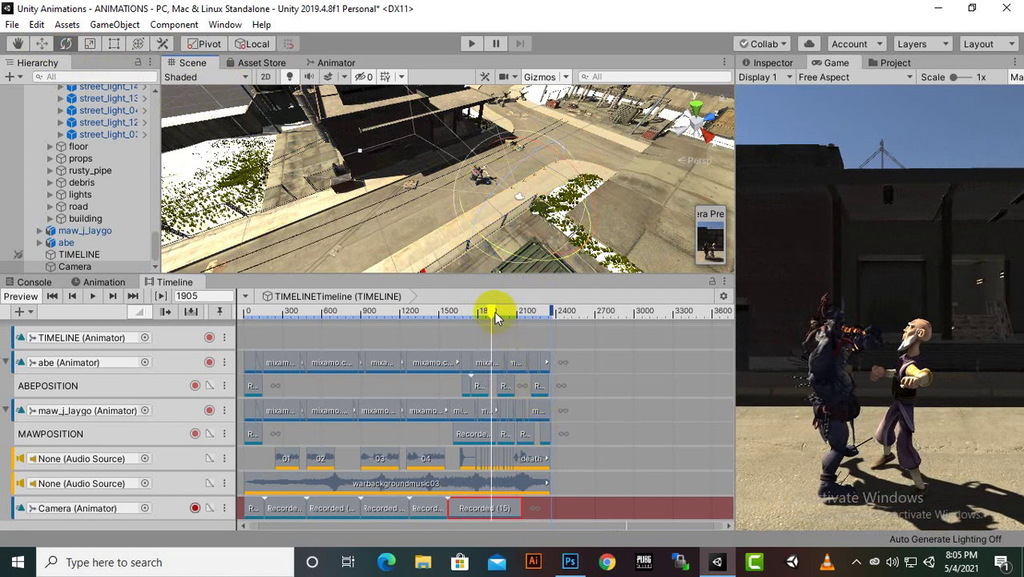
At frame 2084, move the Camera back from the two characters and shift it sideways
drag(494, 318, 515, 317)
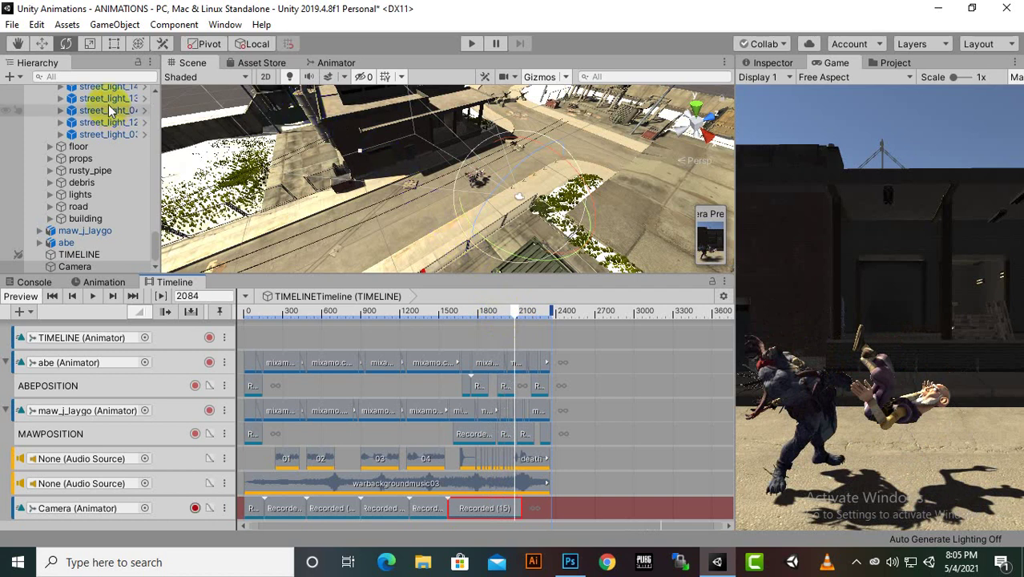
click(41, 43)
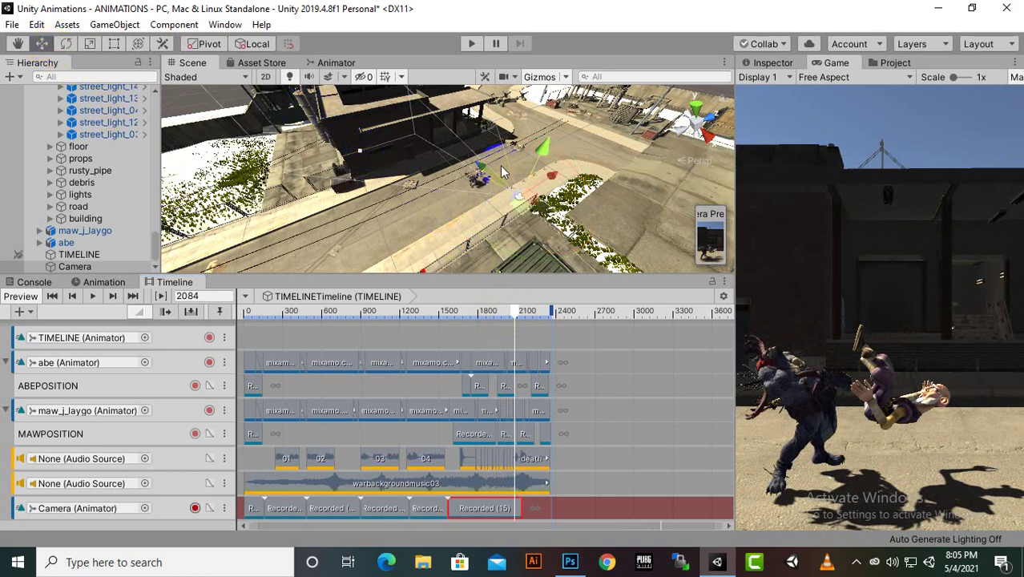
drag(486, 173, 491, 180)
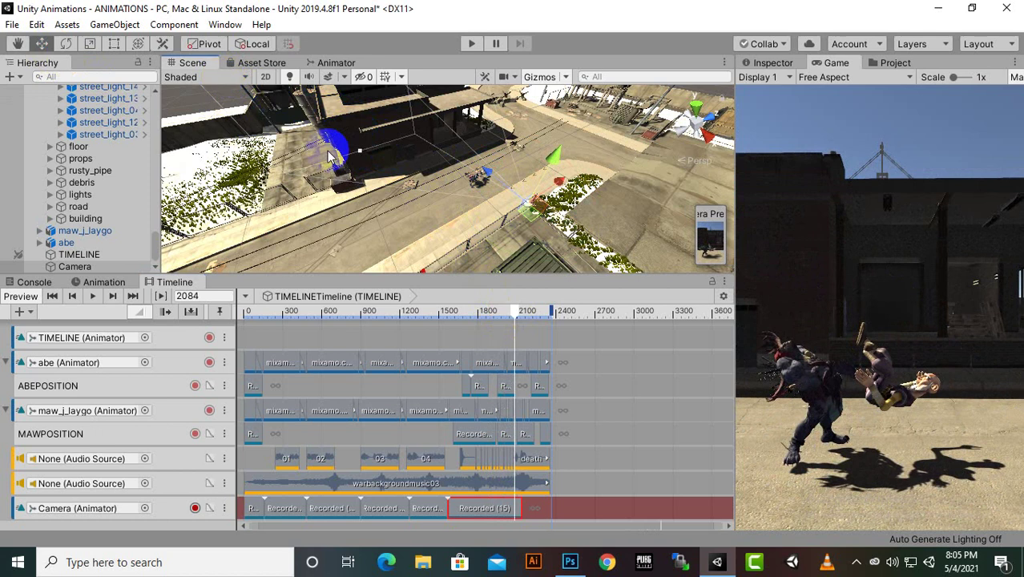
click(581, 207)
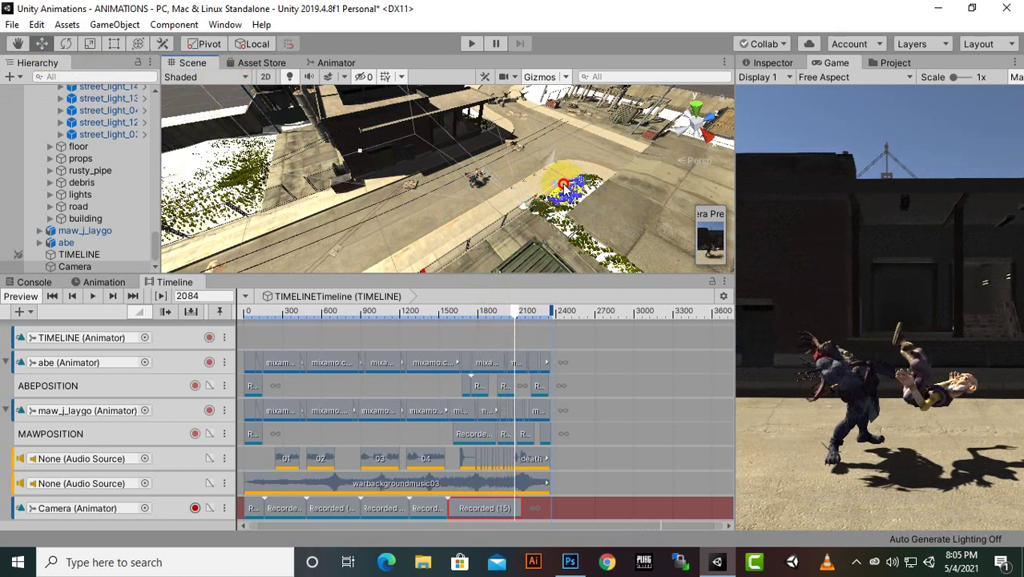
click(383, 168)
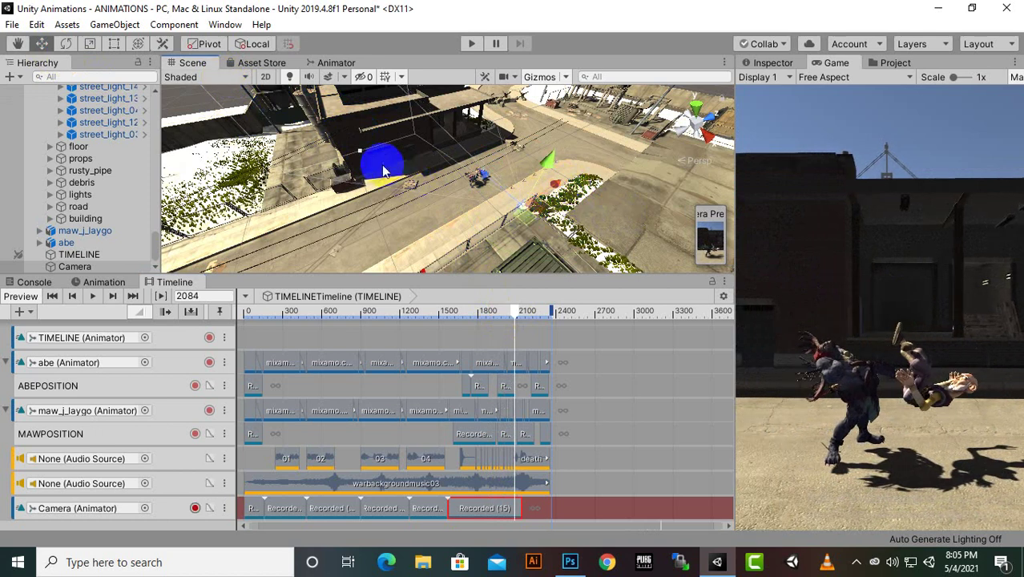
Rotate the Camera at frame 2084 toward the covered porch and shift it sideways so both characters are in the shot
click(67, 43)
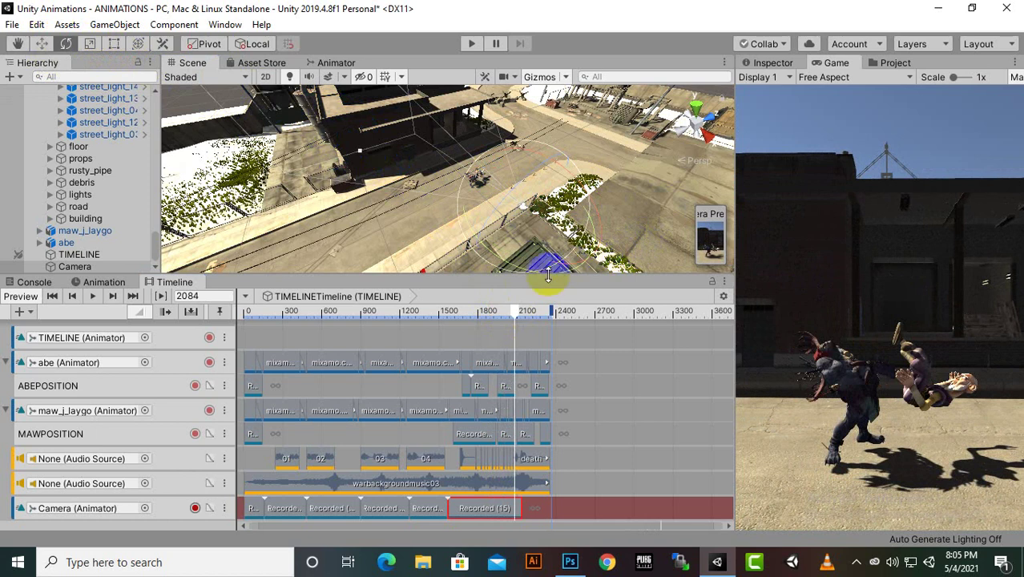
drag(587, 272, 555, 272)
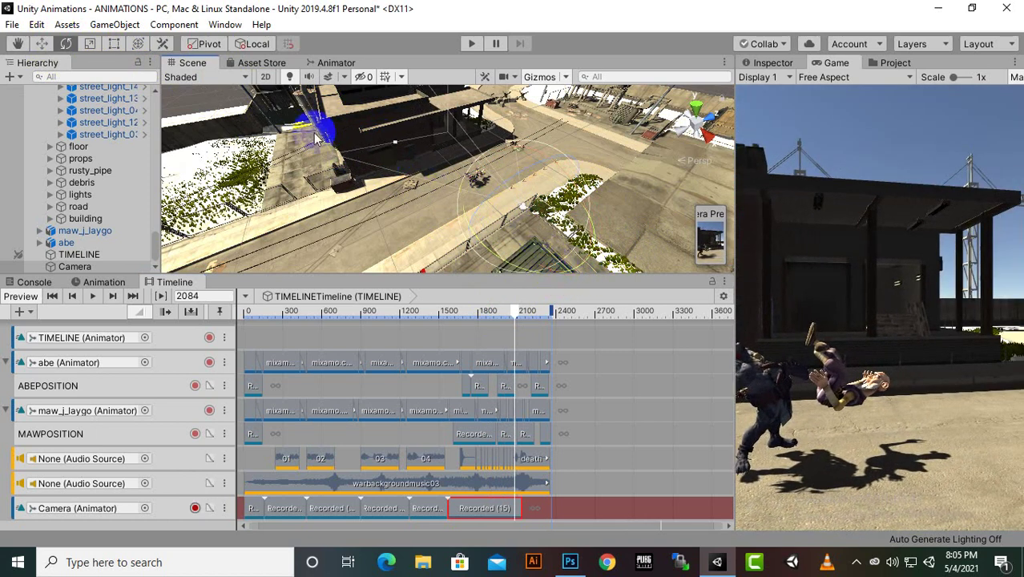
click(46, 39)
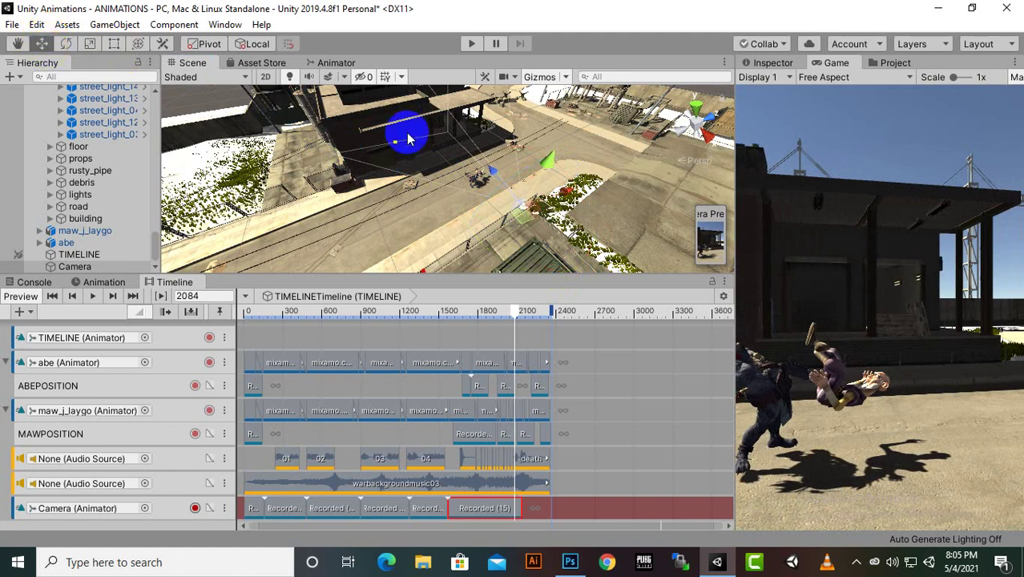
drag(578, 196, 549, 232)
click(548, 411)
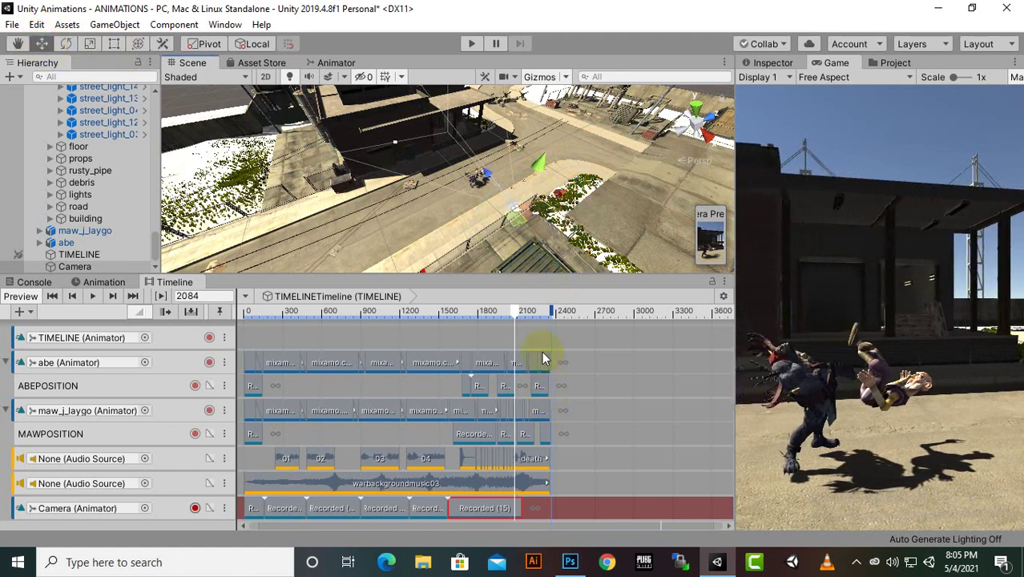
Place the playhead on frame 2142, at the end of the sixth recorded Camera clip
click(513, 310)
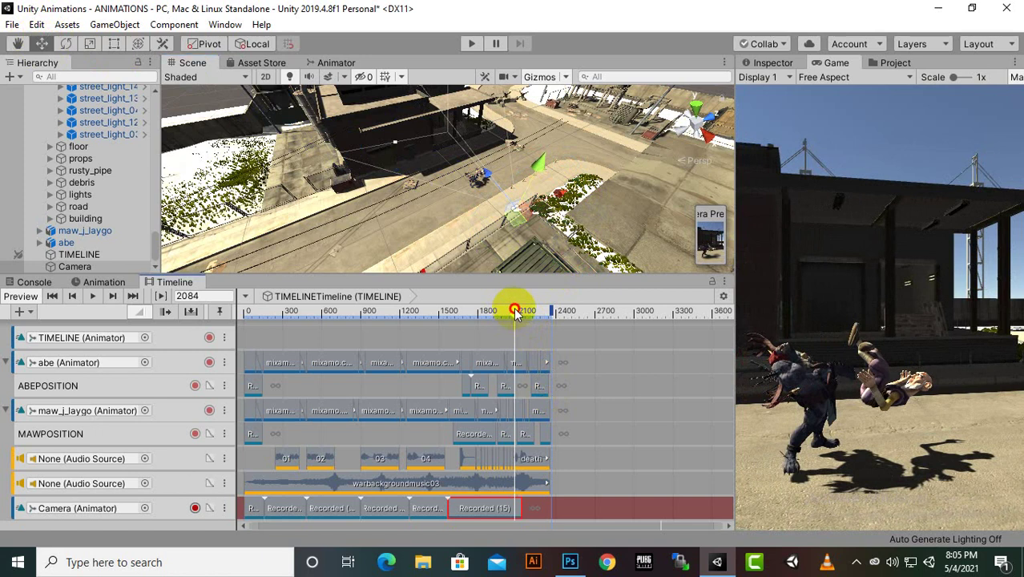
click(524, 511)
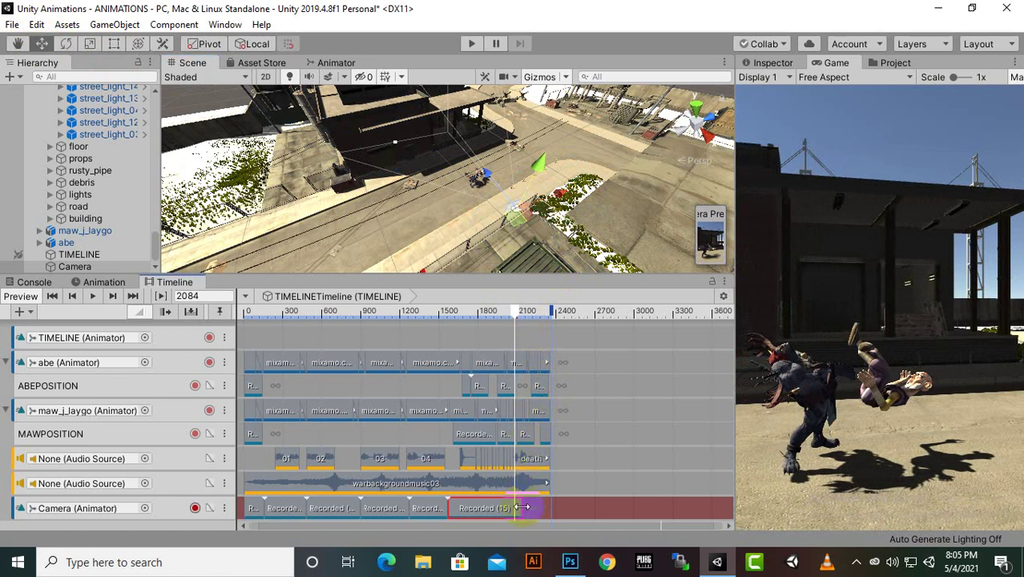
click(519, 312)
drag(520, 314, 536, 320)
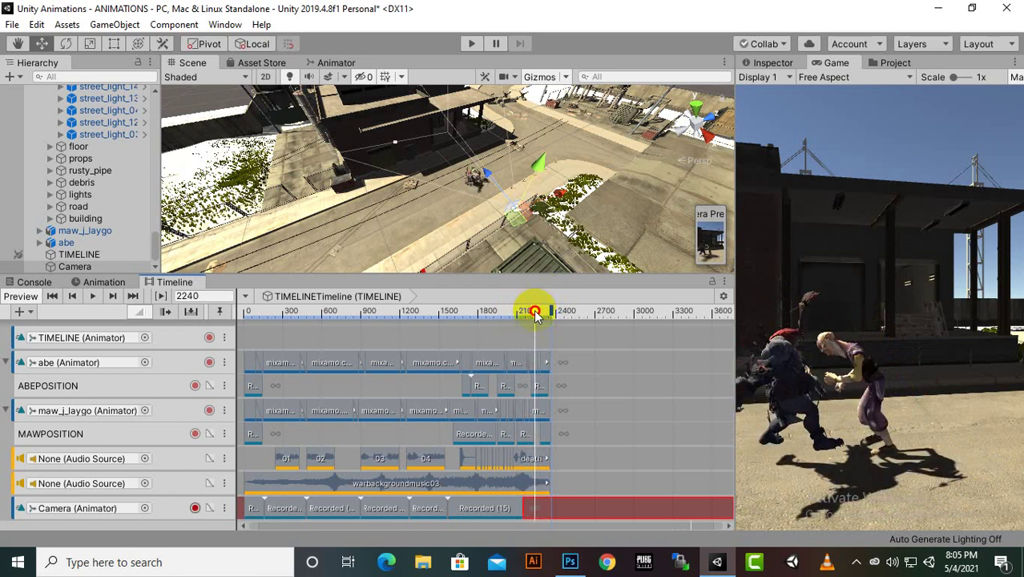
drag(532, 309, 523, 310)
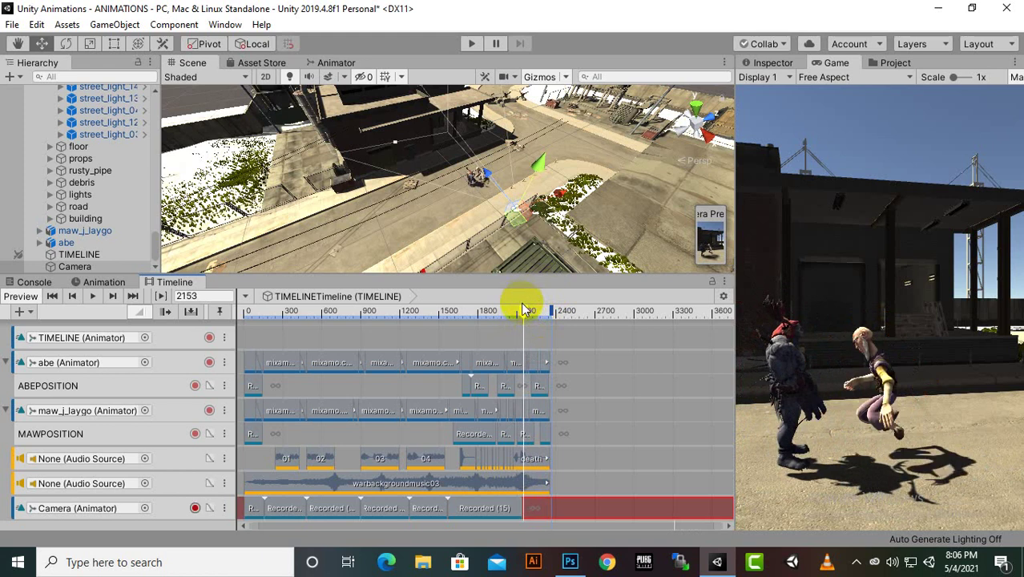
drag(521, 313, 524, 318)
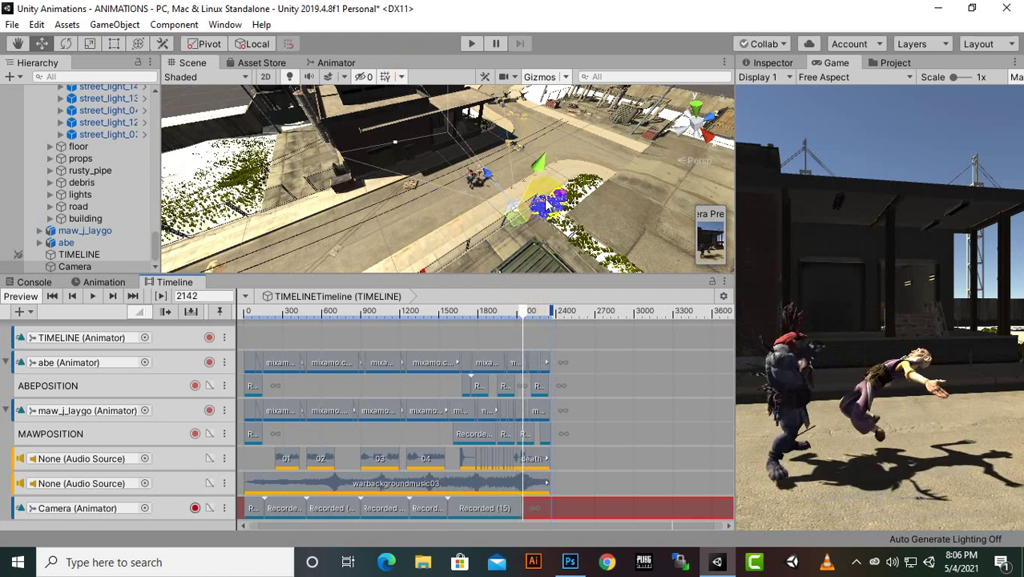
Record a seventh Camera clip from frame 2142, raising the Camera and tilting it down toward the two characters
drag(546, 207, 535, 160)
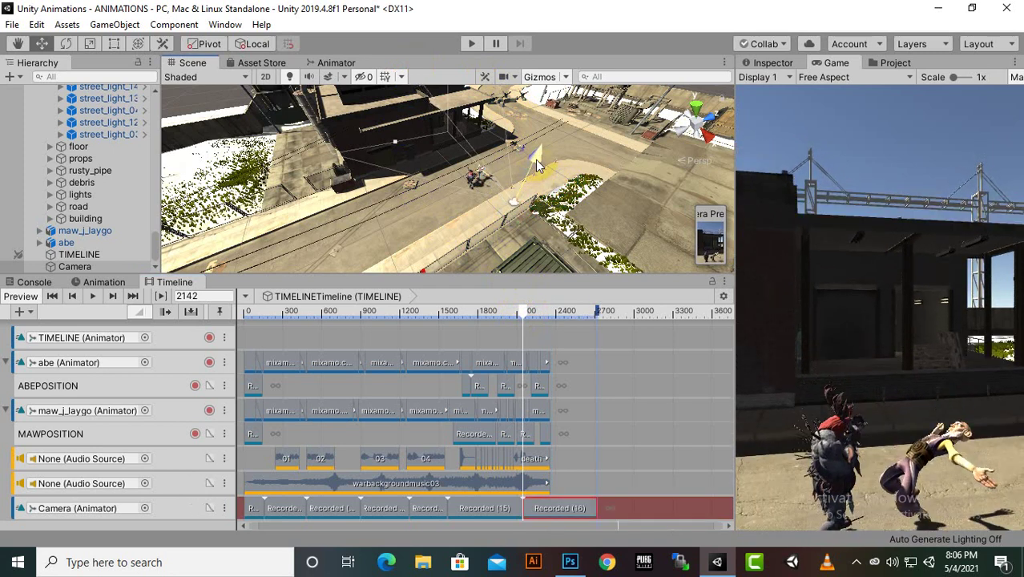
click(64, 43)
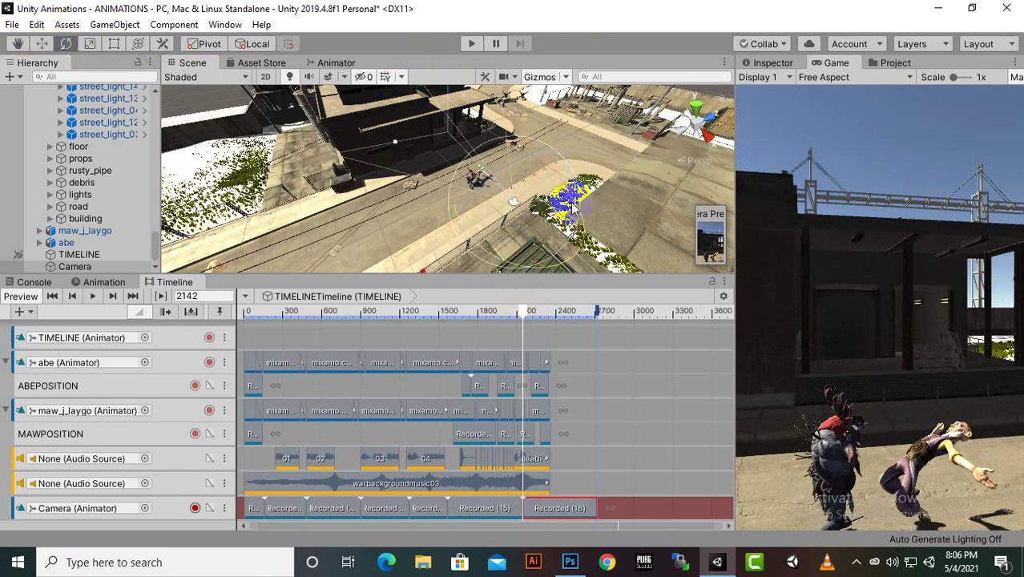
drag(566, 202, 566, 178)
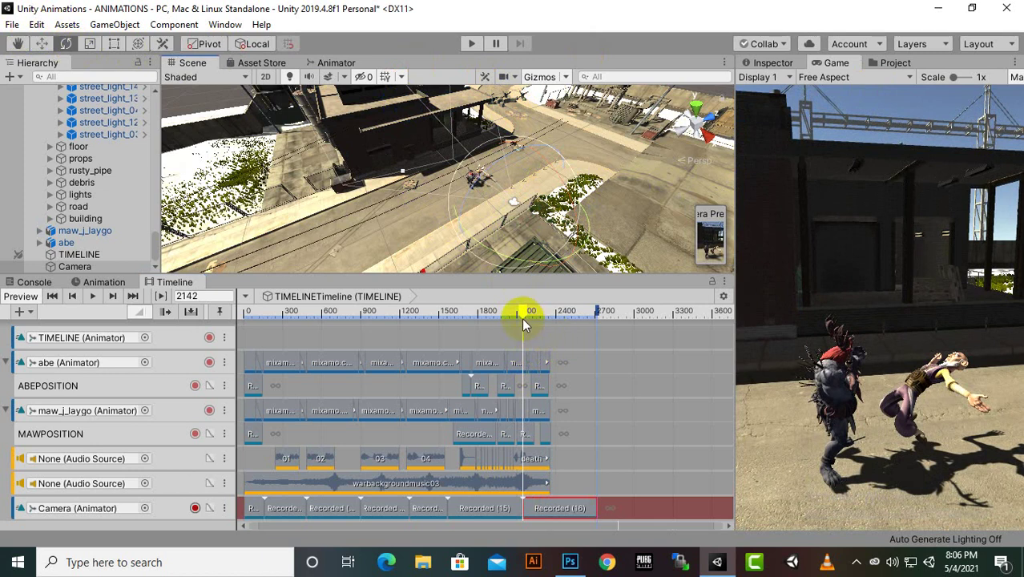
At frame 2269, move the Camera up and back from the two characters and tilt it down toward them
drag(522, 317, 538, 319)
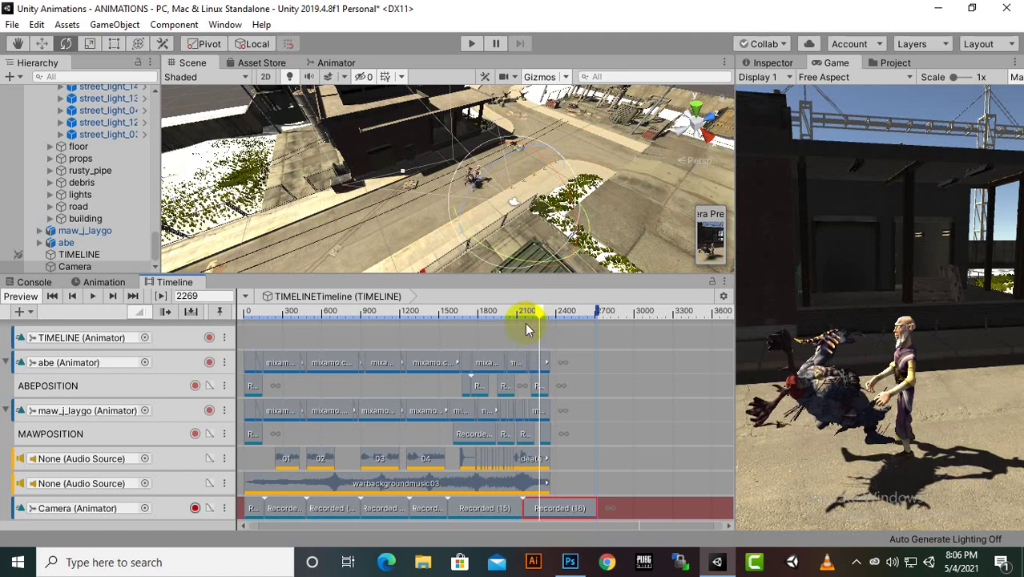
click(41, 43)
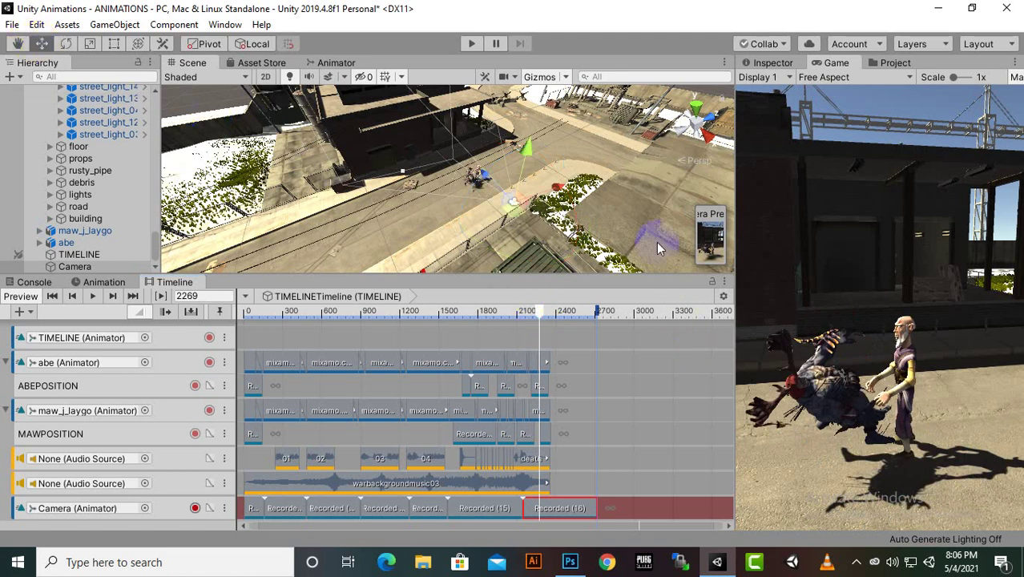
drag(532, 155, 233, 127)
click(67, 44)
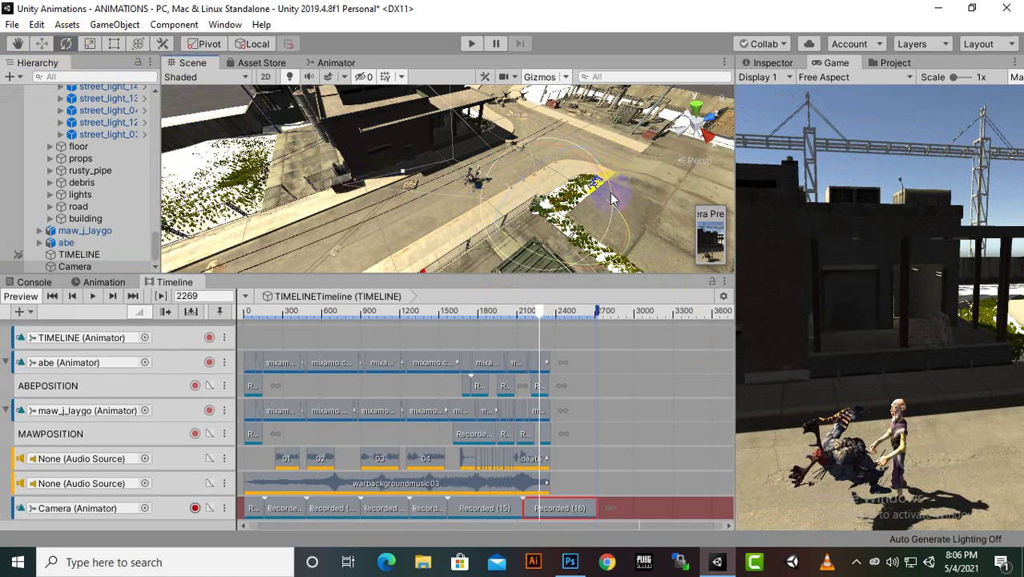
drag(619, 197, 606, 166)
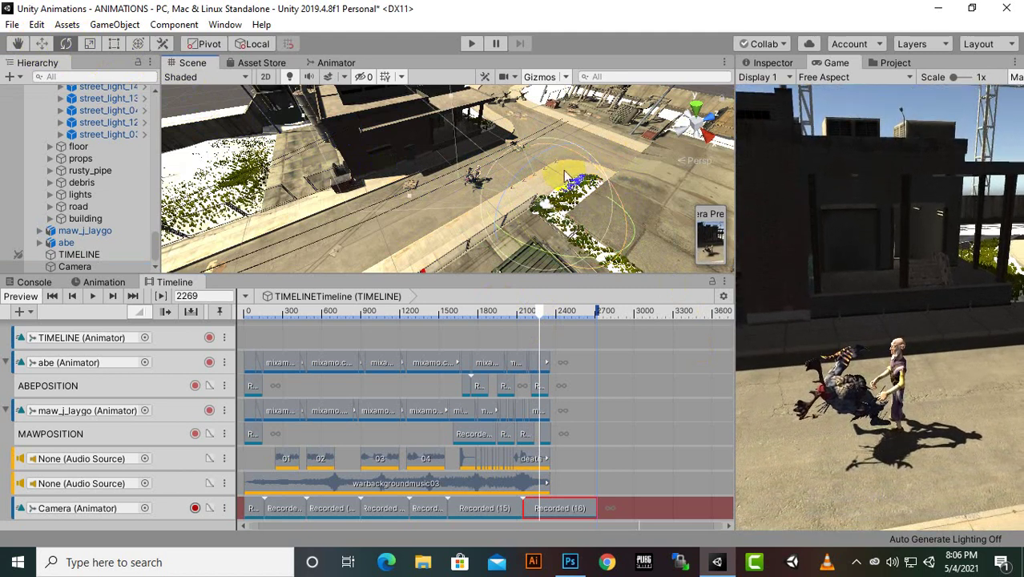
At frame 2344, raise the Camera and tilt it down toward the two characters, and trim its last recorded clip to end at that frame
drag(542, 317, 550, 317)
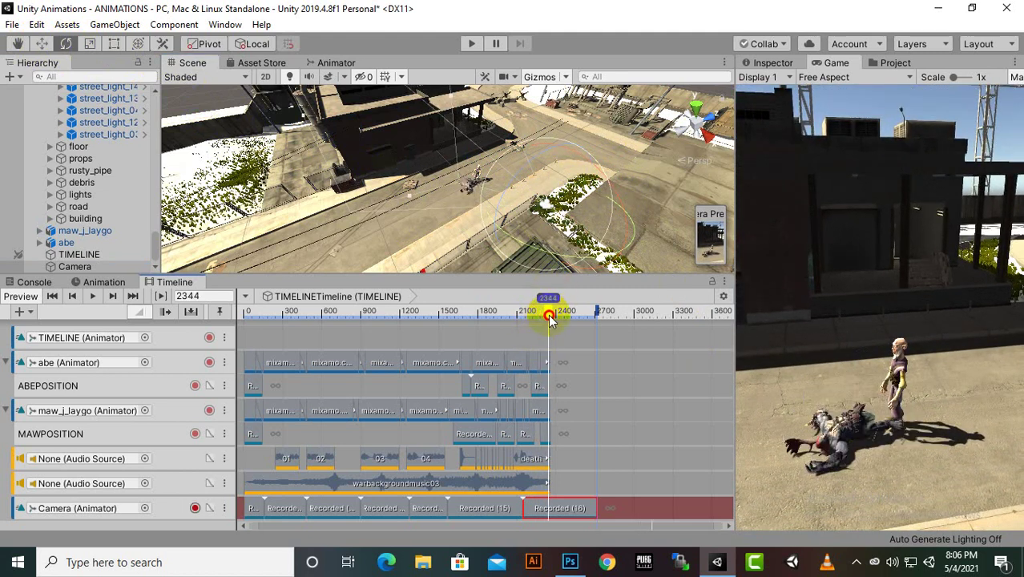
click(44, 46)
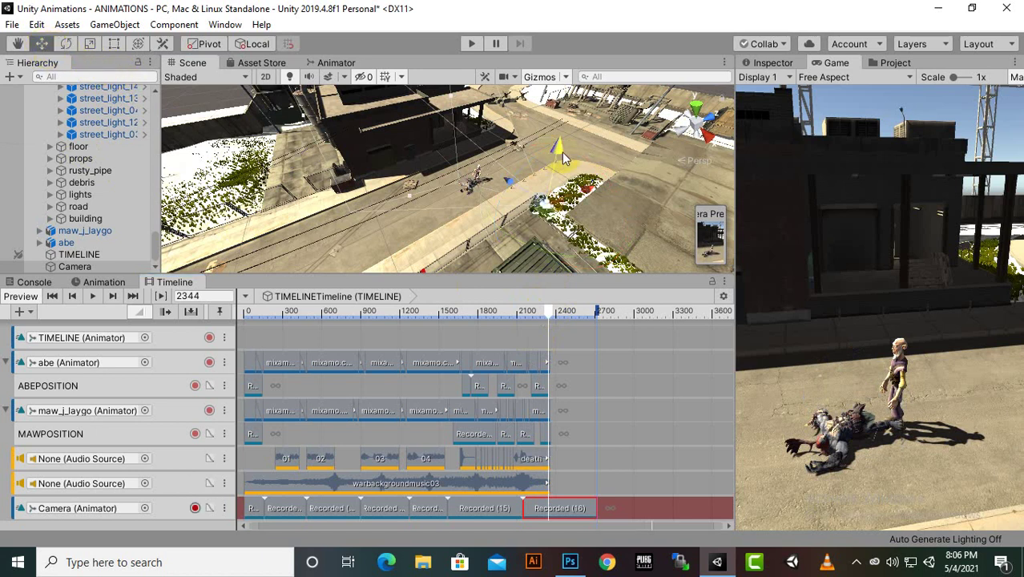
drag(563, 157, 563, 138)
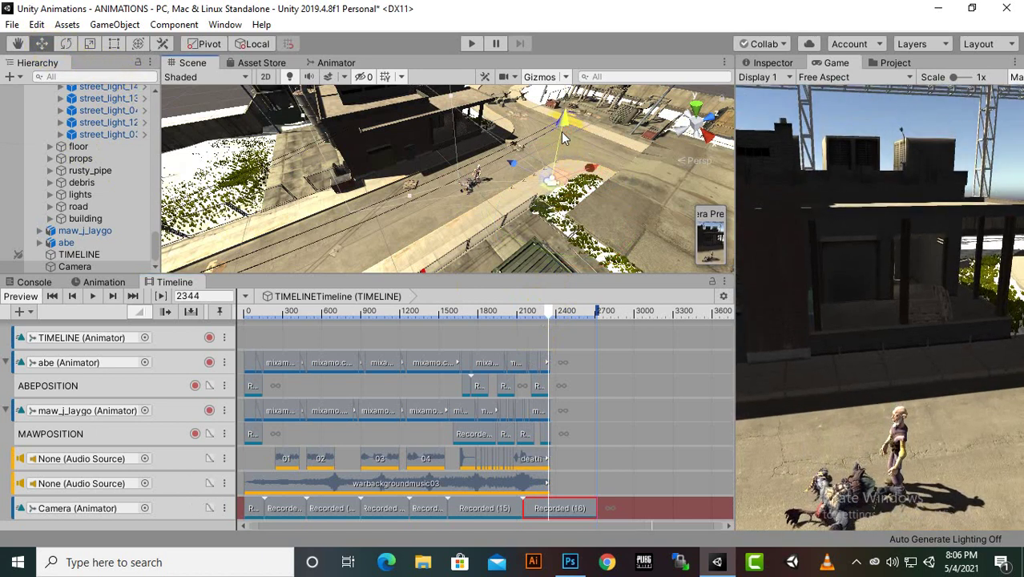
click(67, 46)
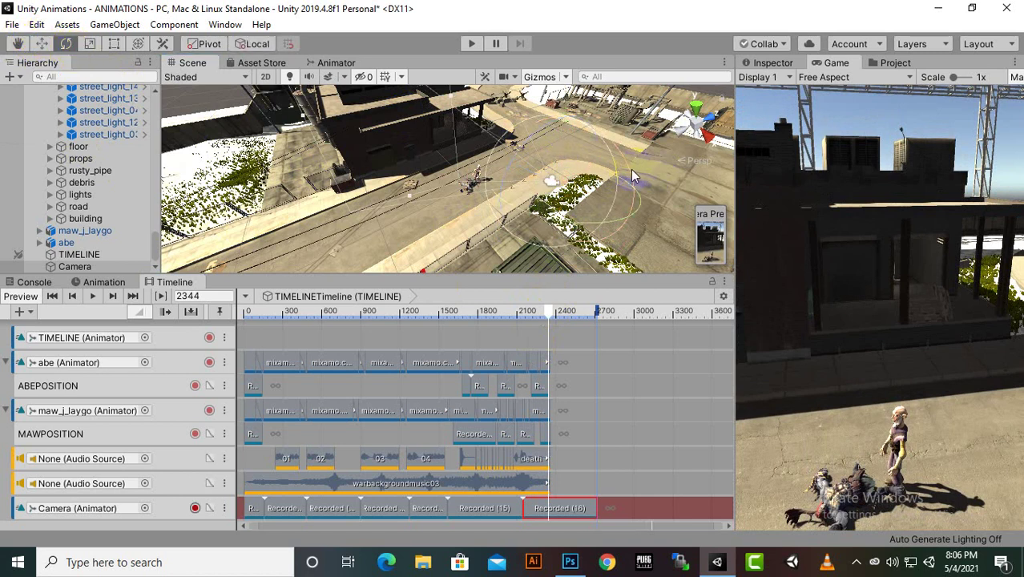
drag(630, 169, 625, 147)
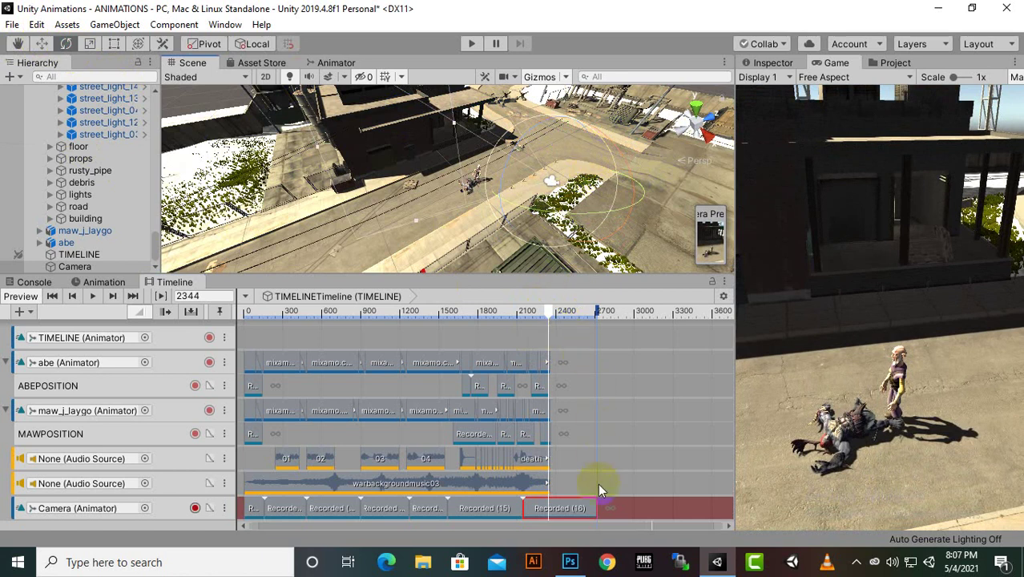
drag(595, 503, 548, 502)
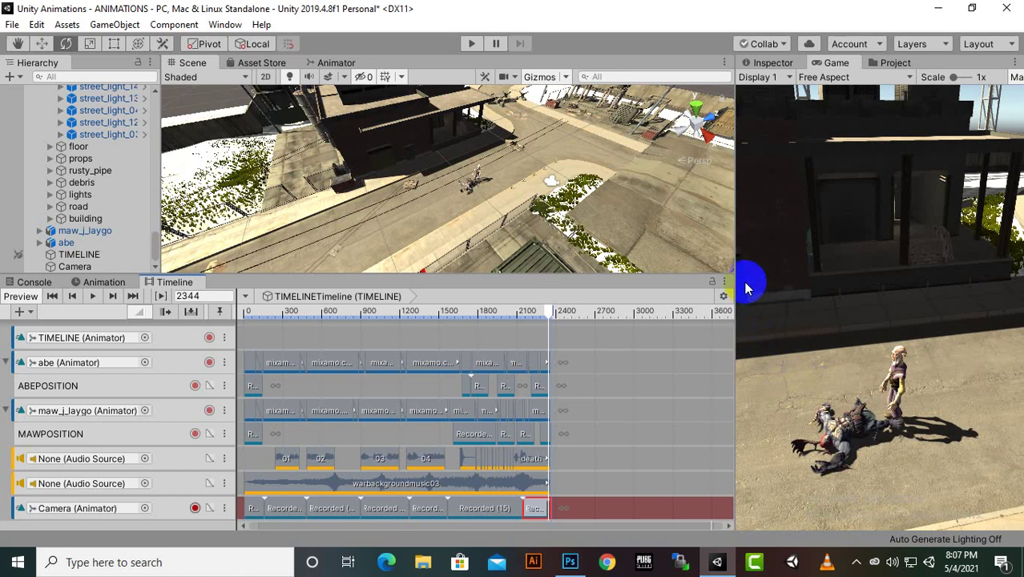
Play the scene in the maximized Game view and watch the complete cutscene with all its camera shots
drag(733, 255, 713, 258)
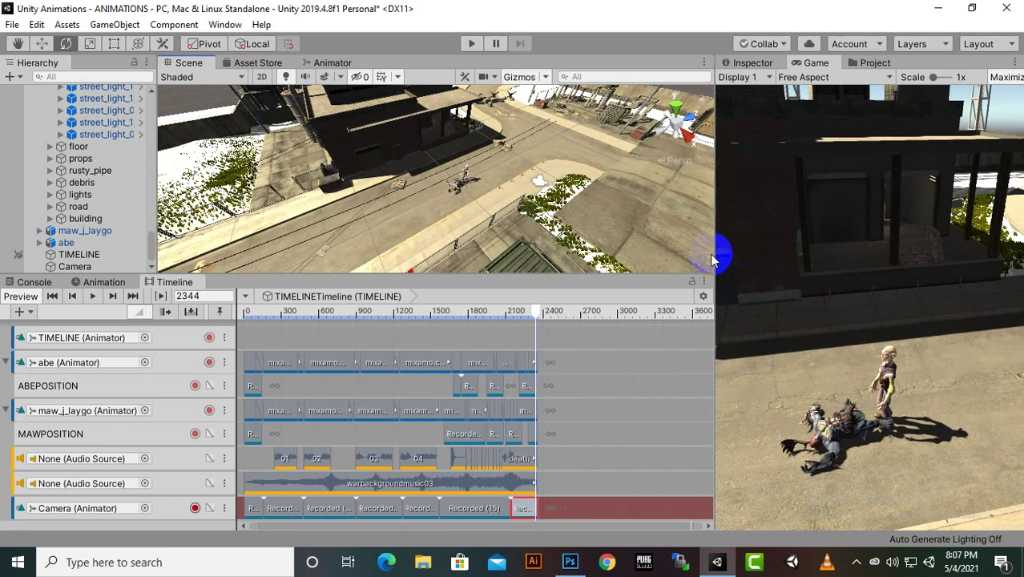
click(475, 44)
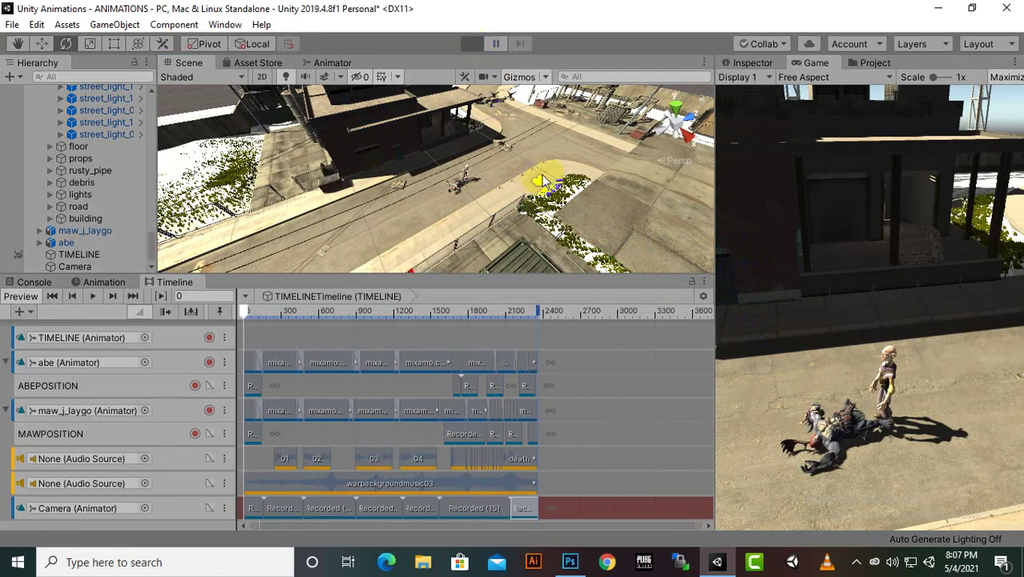
click(729, 290)
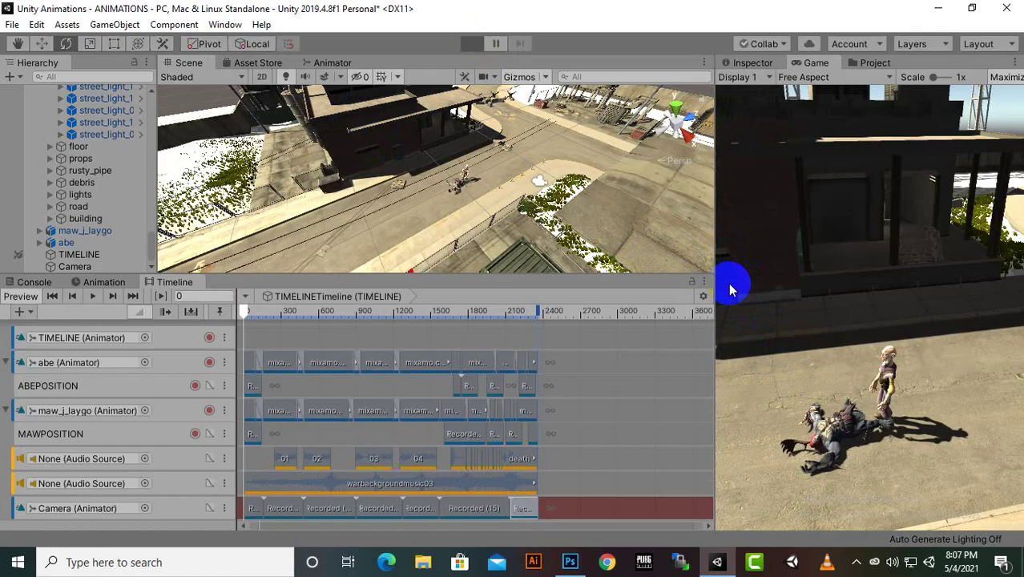
key(shift+space)
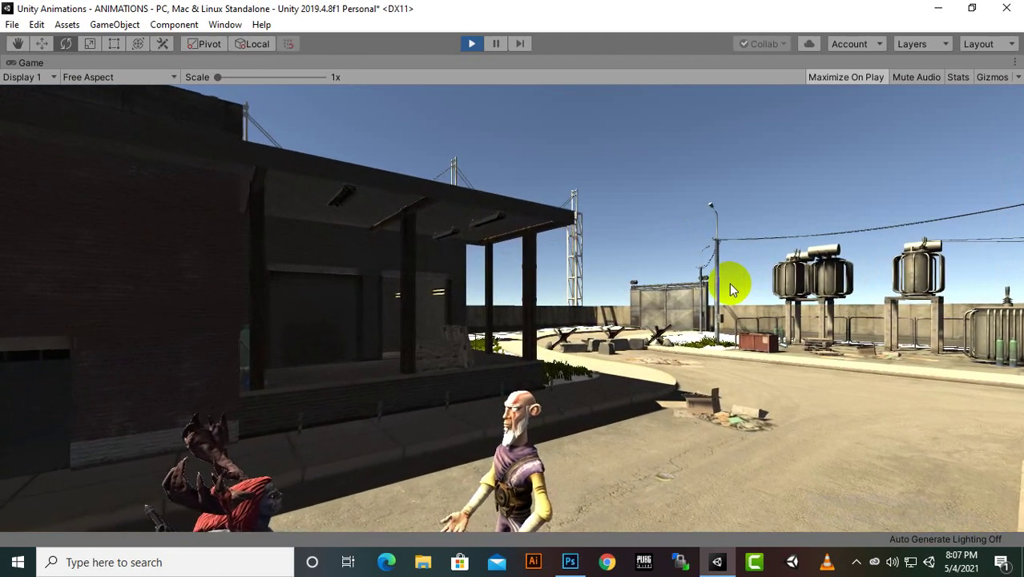
click(729, 283)
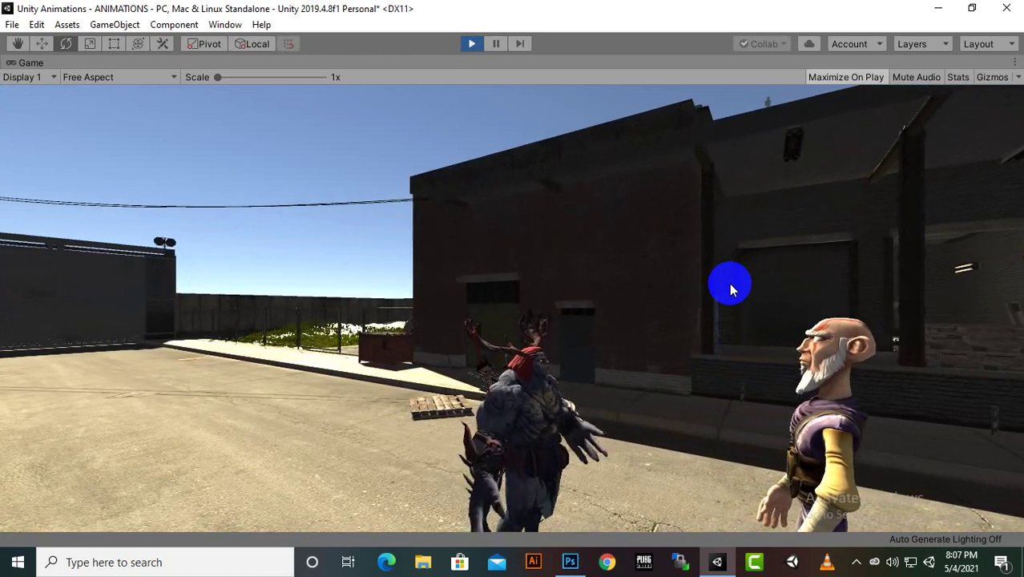
click(729, 283)
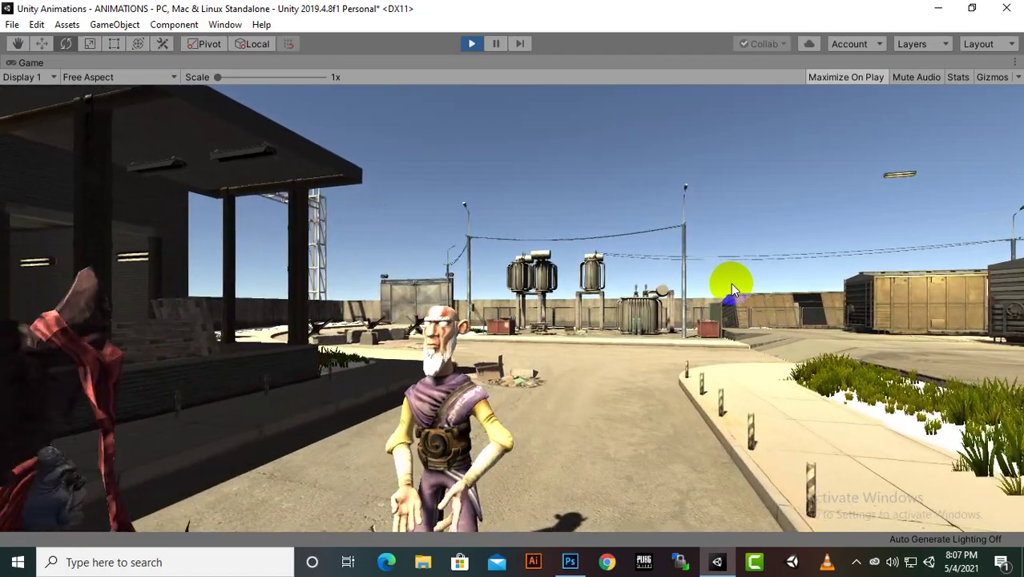
click(731, 283)
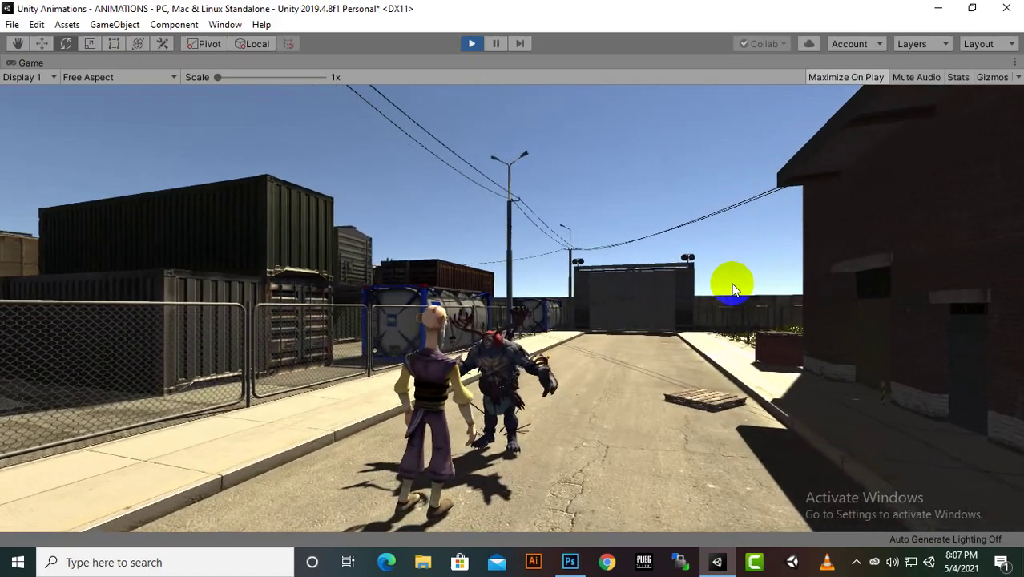
click(732, 283)
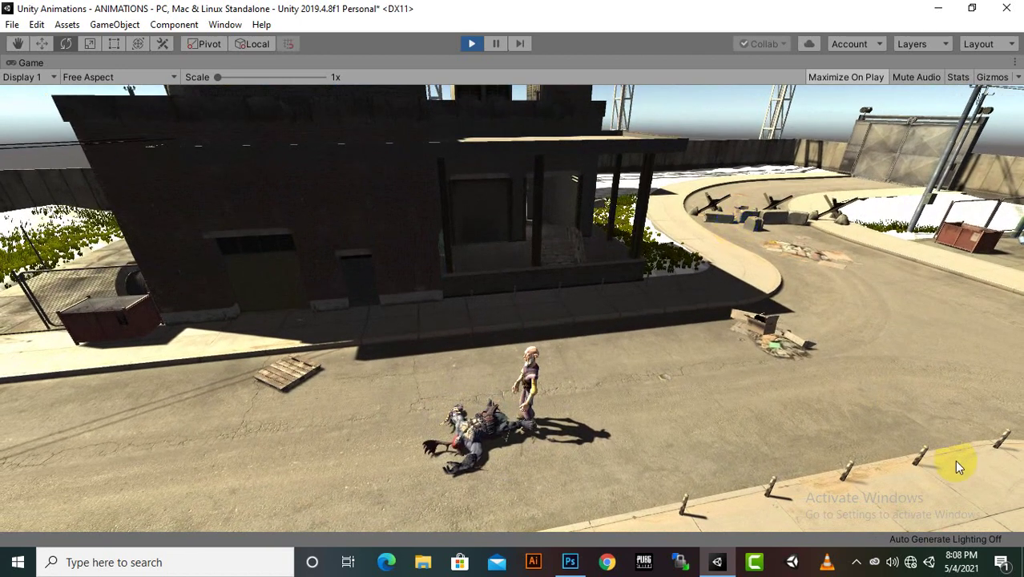
click(859, 562)
click(858, 561)
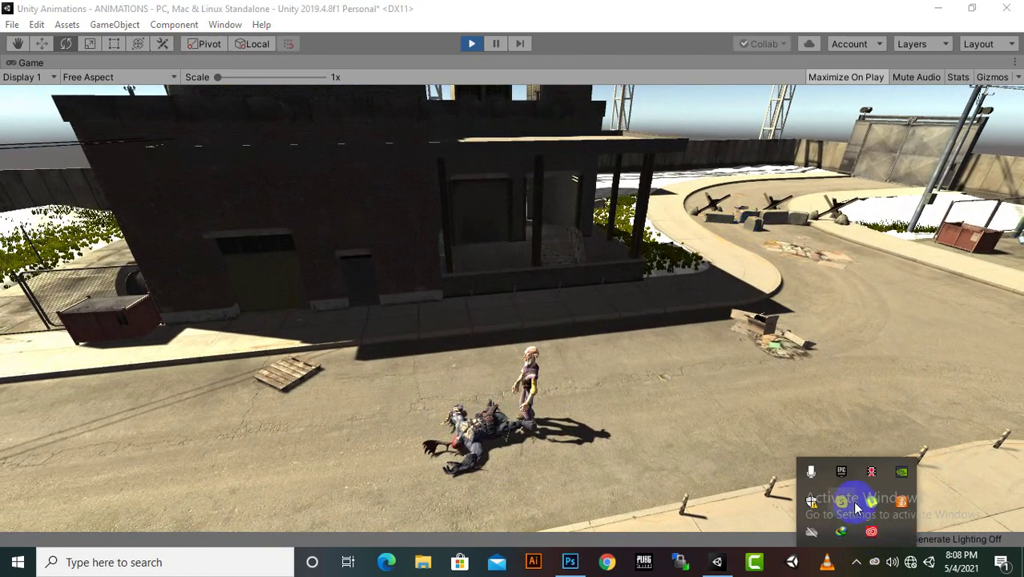
click(870, 474)
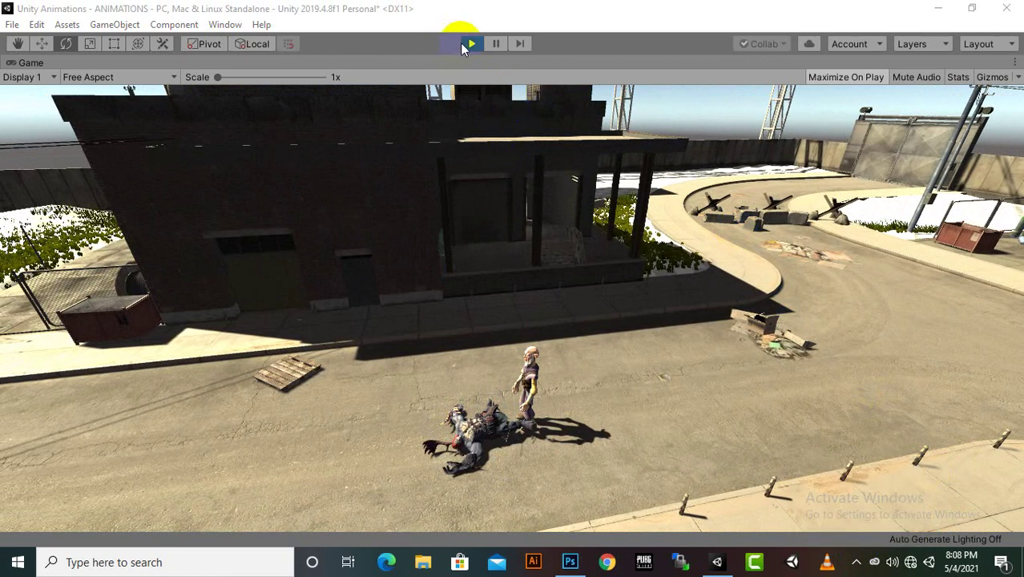
Stop playing the scene and enlarge the Scene view by shrinking the timeline area
click(470, 44)
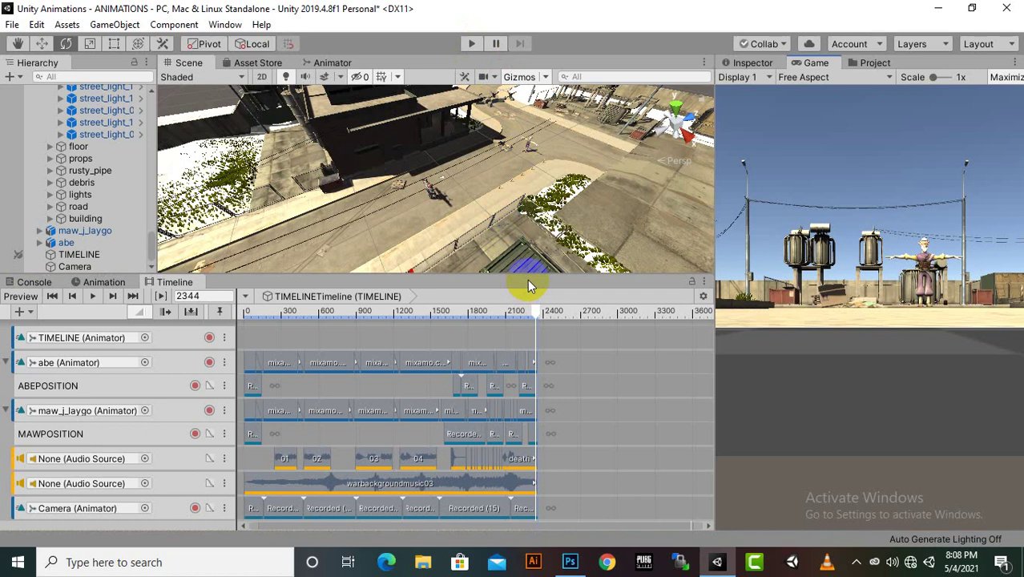
drag(527, 280, 566, 364)
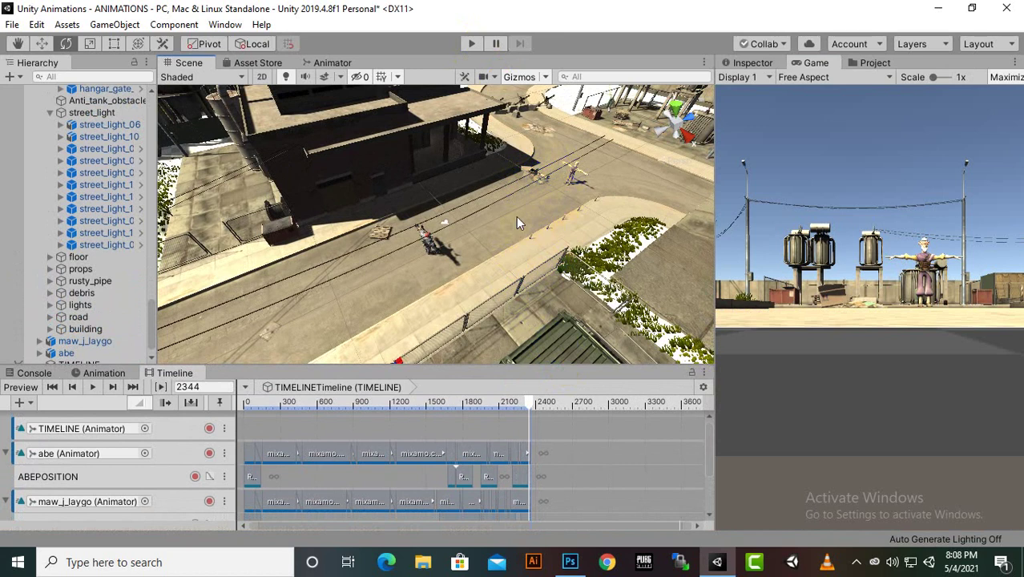
click(855, 562)
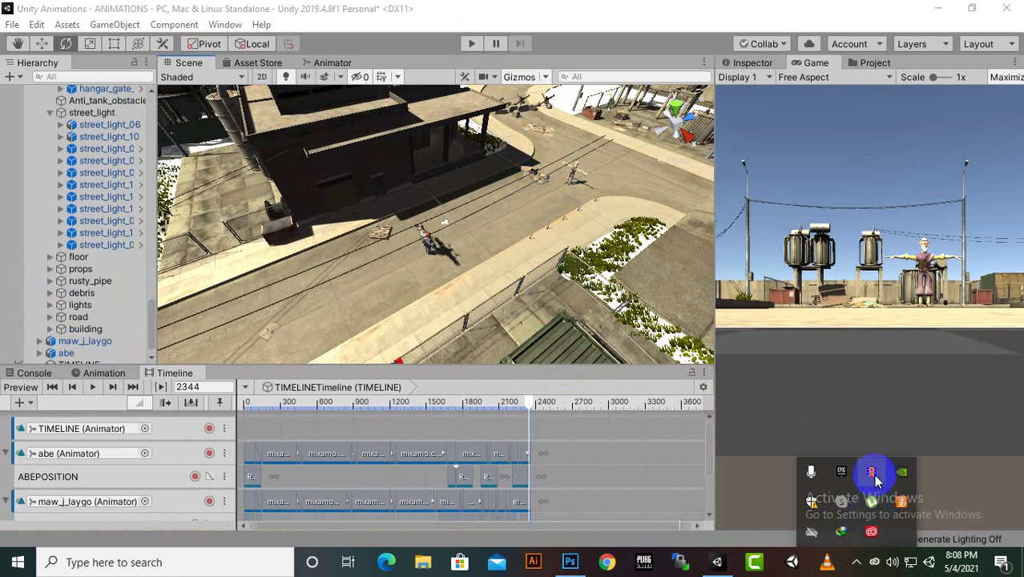
click(873, 473)
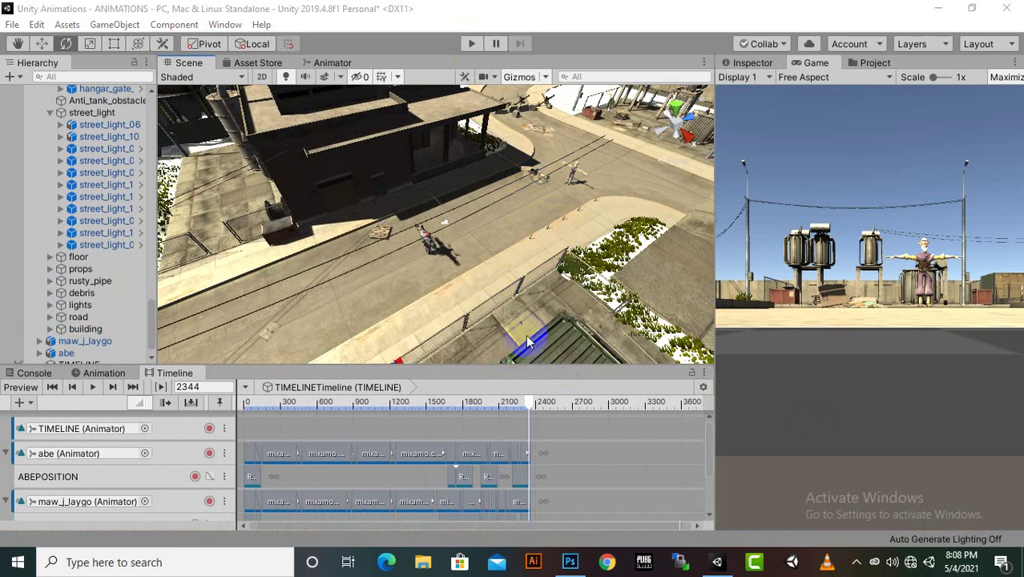
click(434, 253)
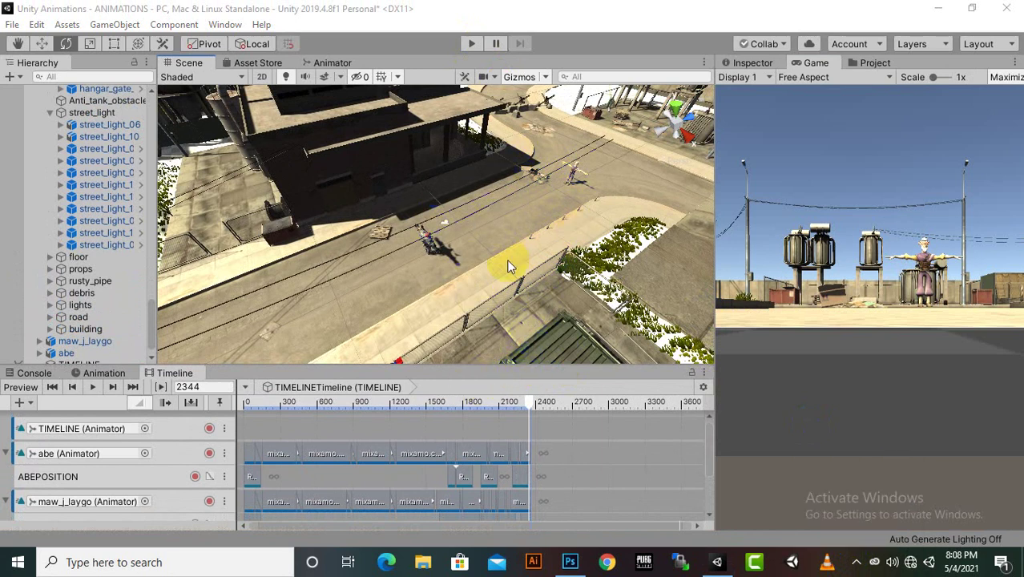
click(562, 180)
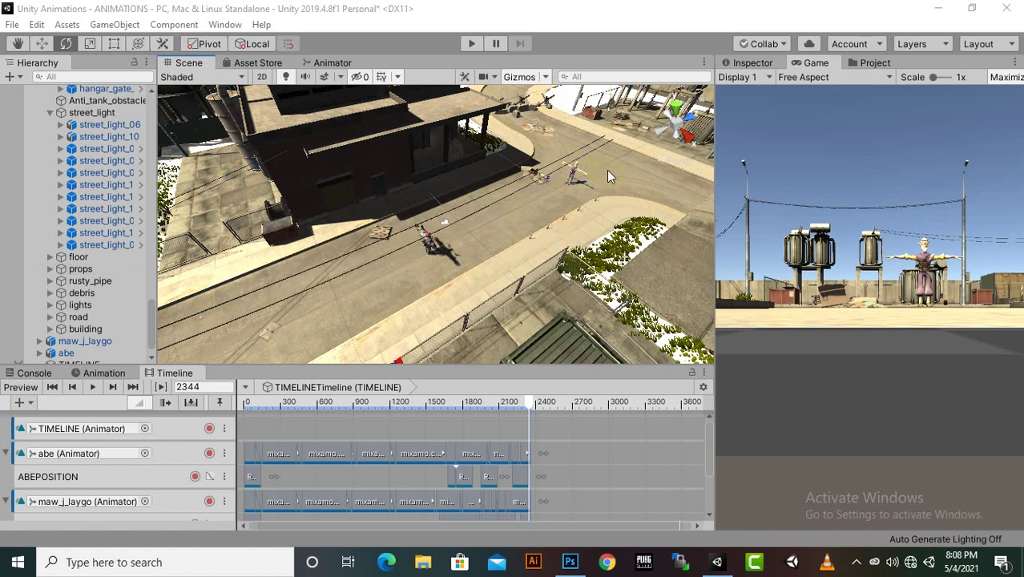
click(563, 263)
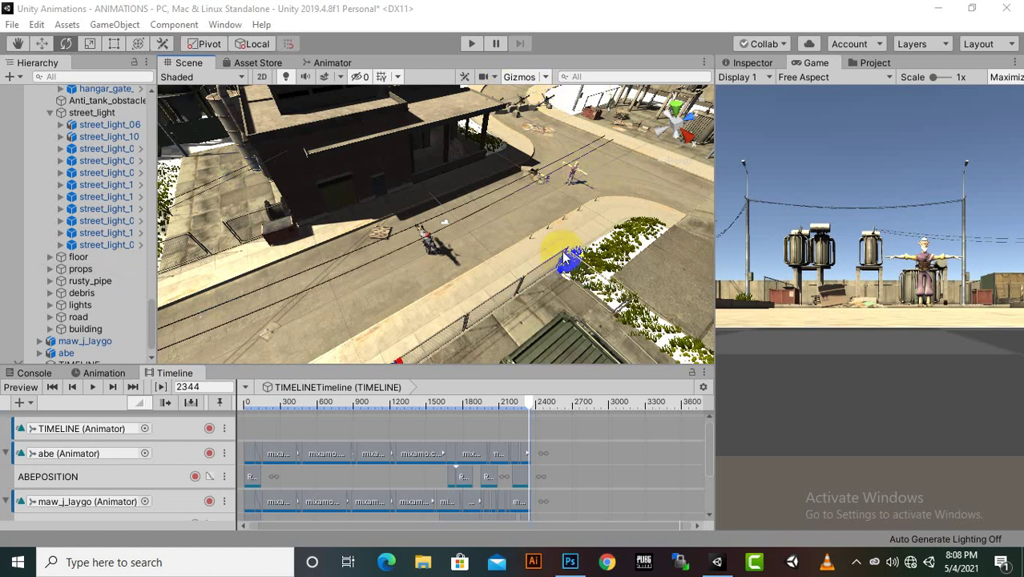